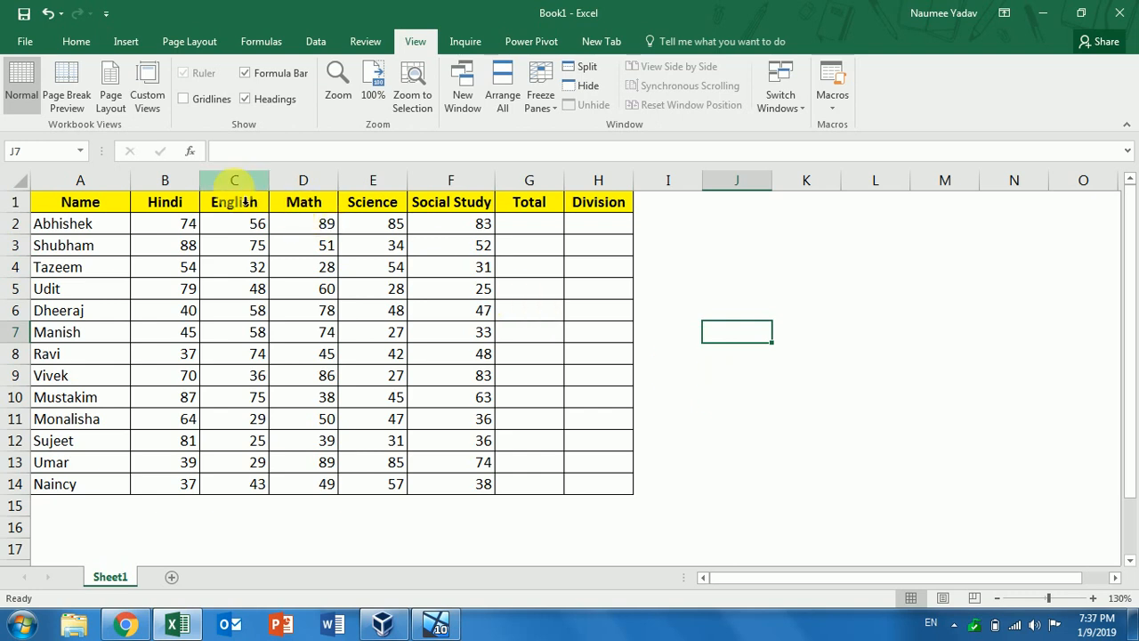
Check the Office account and product details on the workbook's File information page
left_click(24, 42)
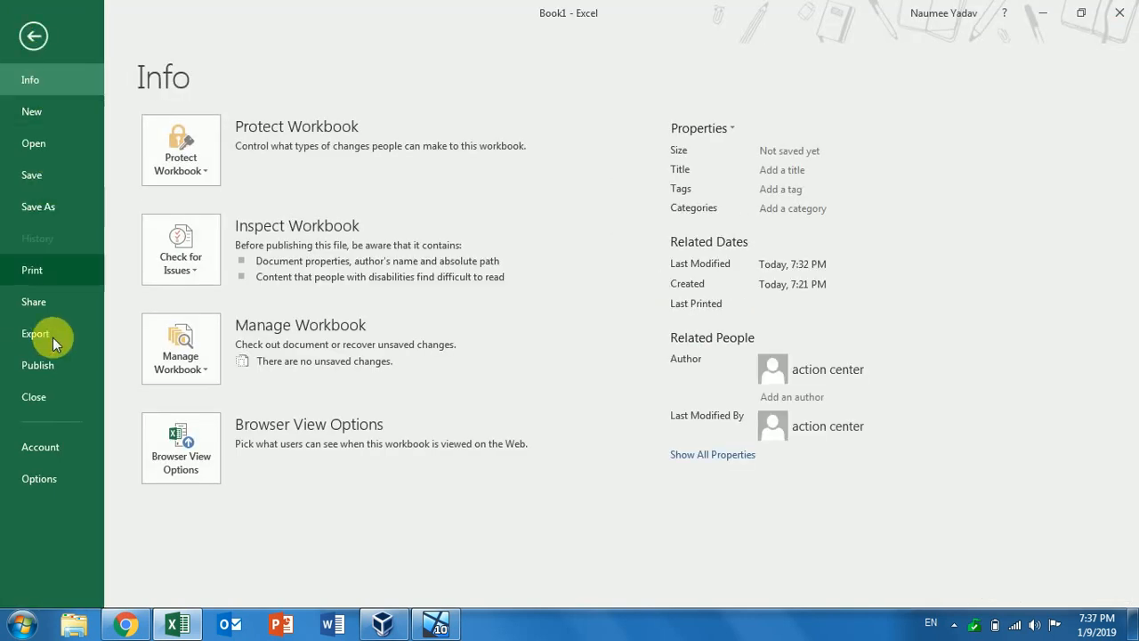
left_click(41, 447)
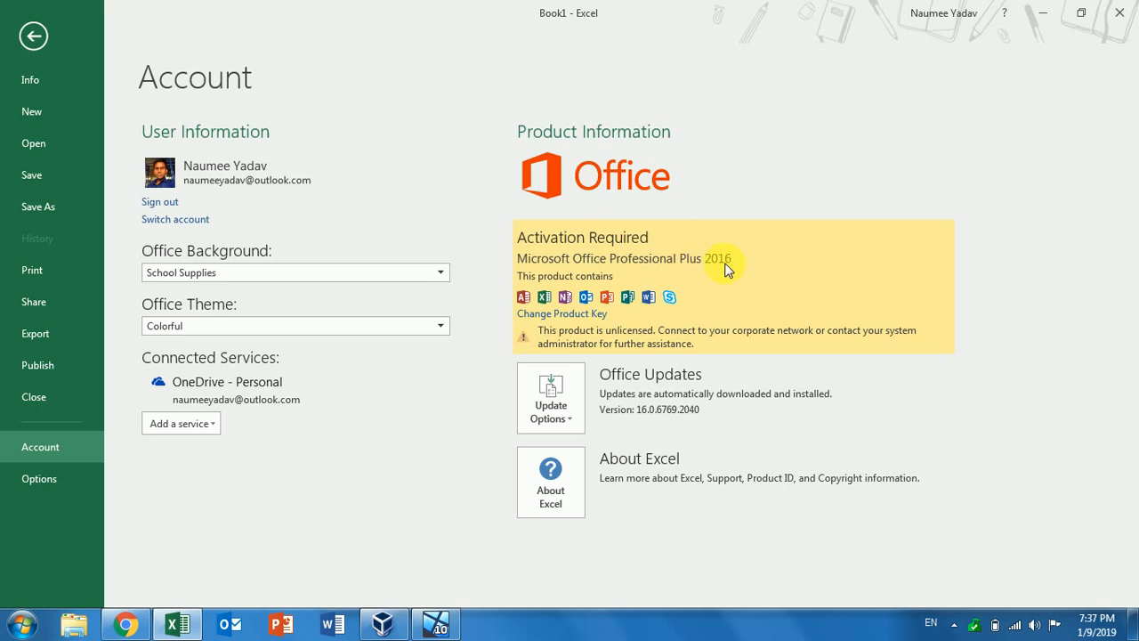
left_click(37, 37)
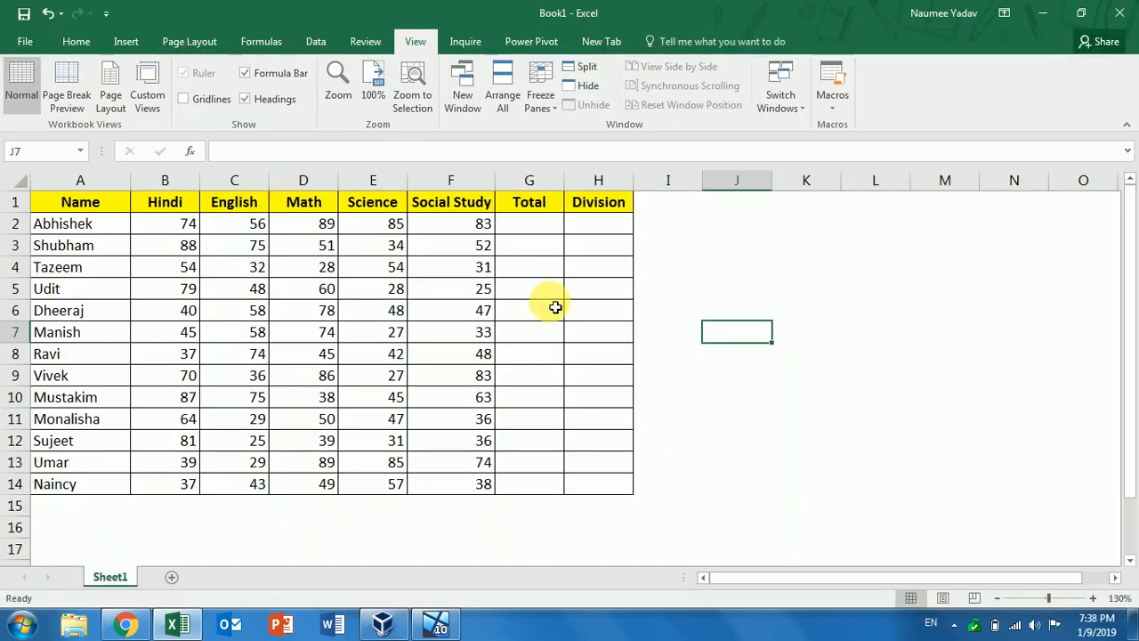
Try an =IFS formula in J7, then clear it and leave the cell empty
type("=")
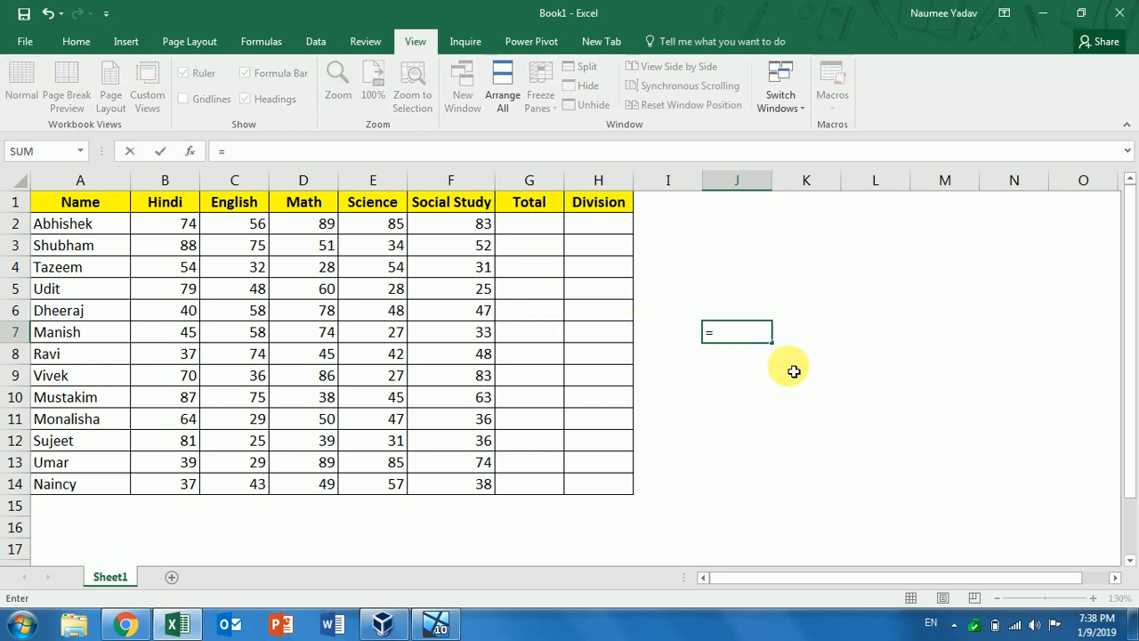
type("if")
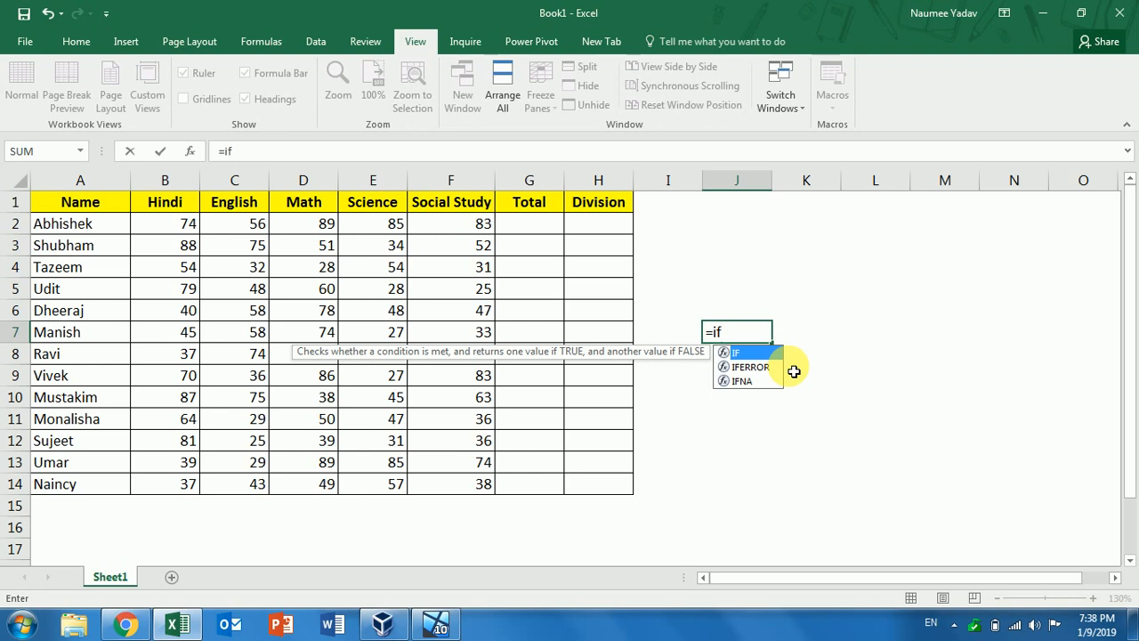
type("s")
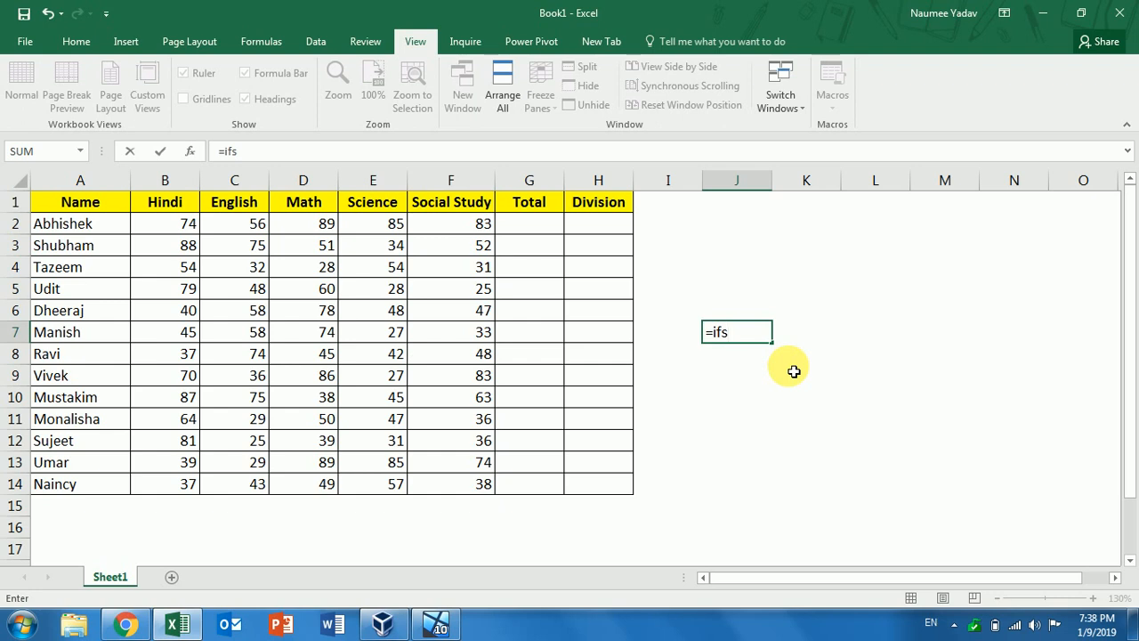
key("BackSpace")
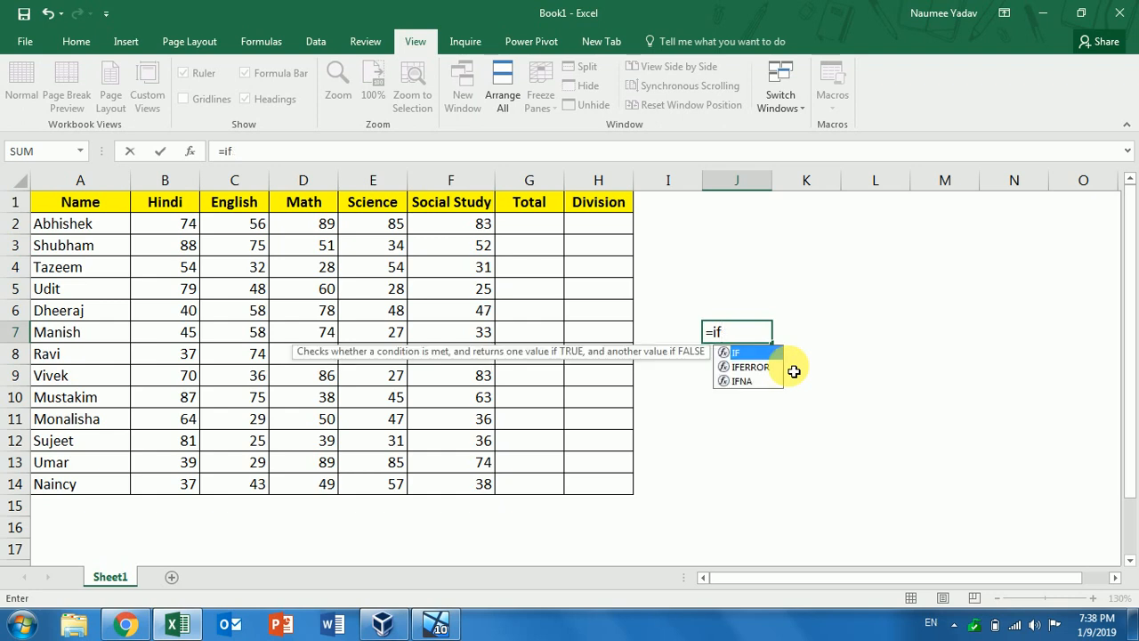
key("BackSpace")
key("BackSpace")
key("BackSpace")
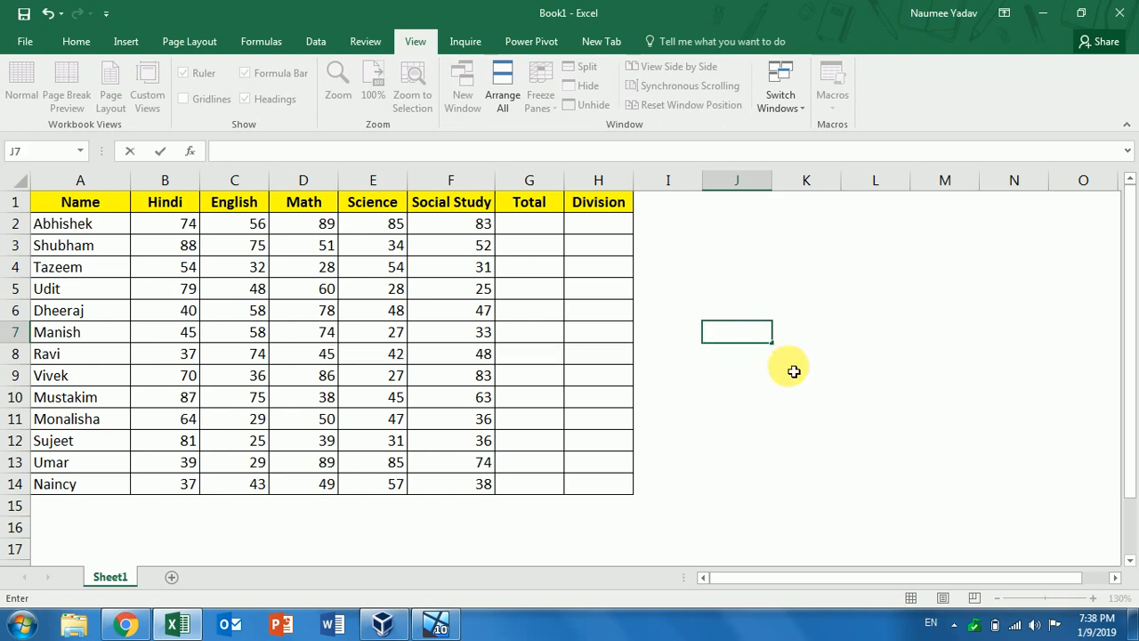
left_click(794, 371)
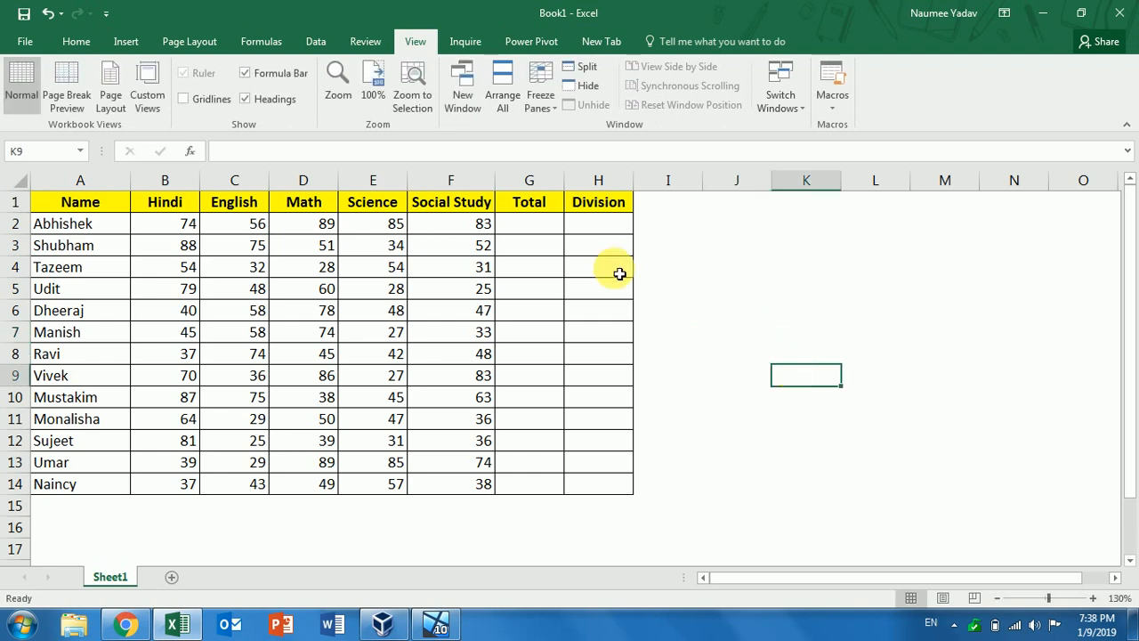
Enter =SUM(B2:F2) in G2 and fill it down to G14, giving totals 387 to 224
left_click(530, 230)
type("=sum")
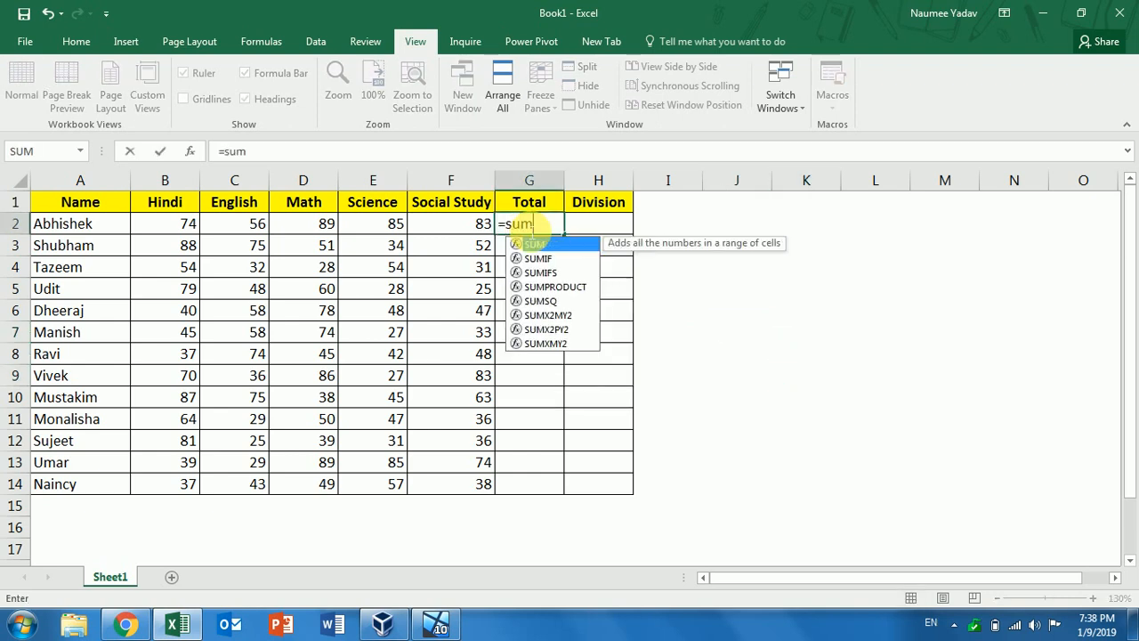
key("Tab")
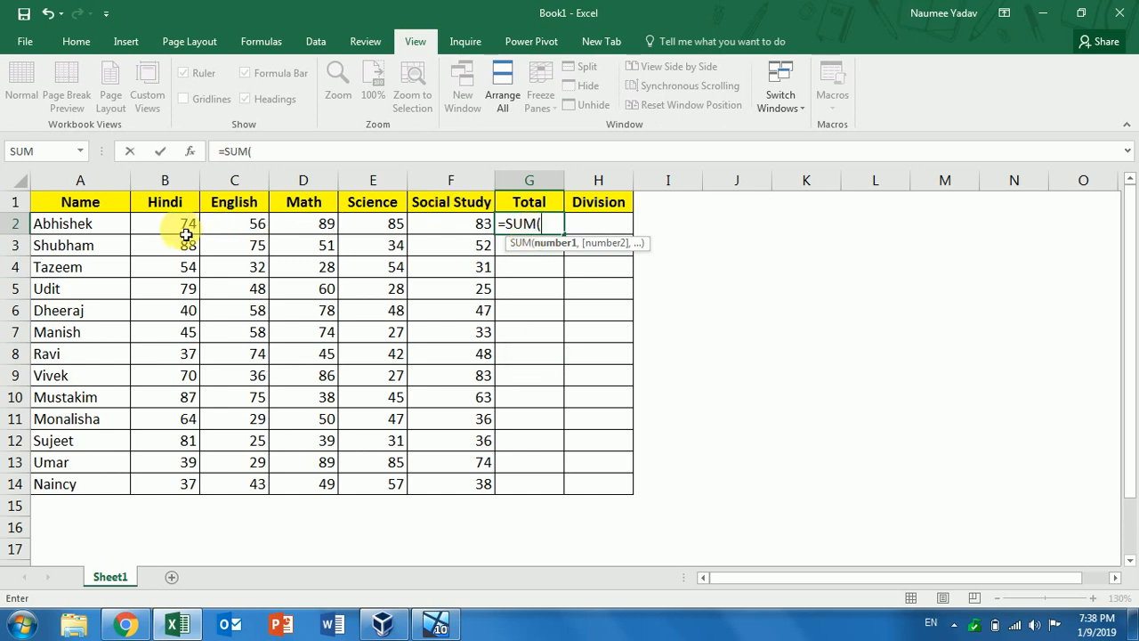
left_click_drag(186, 233, 476, 231)
type(")")
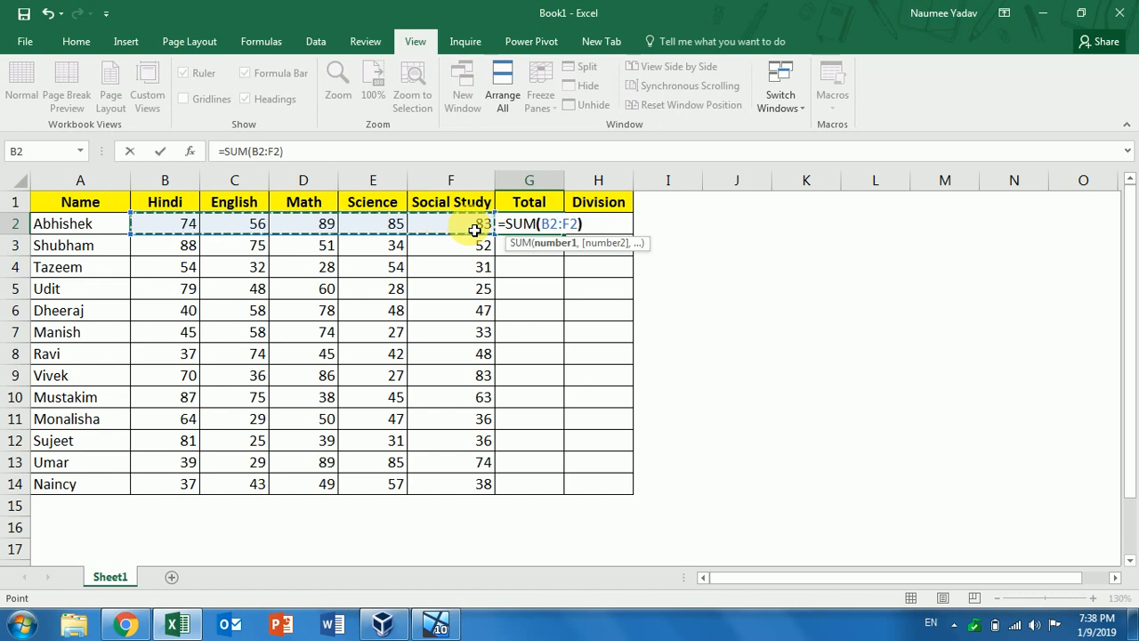
key("Return")
left_click(559, 229)
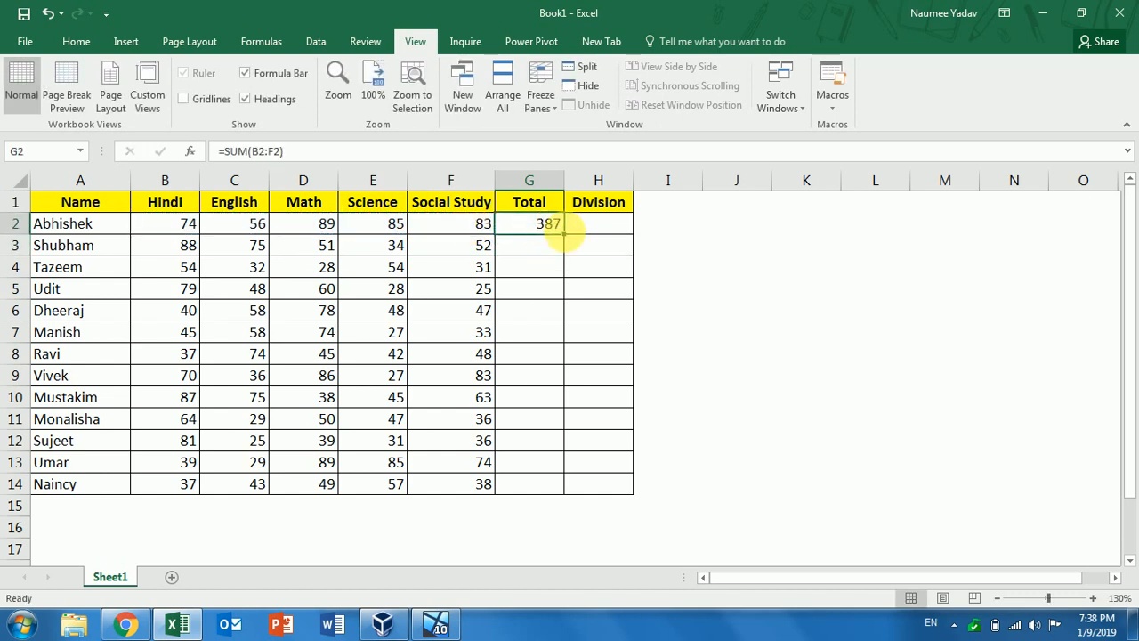
double_click(564, 234)
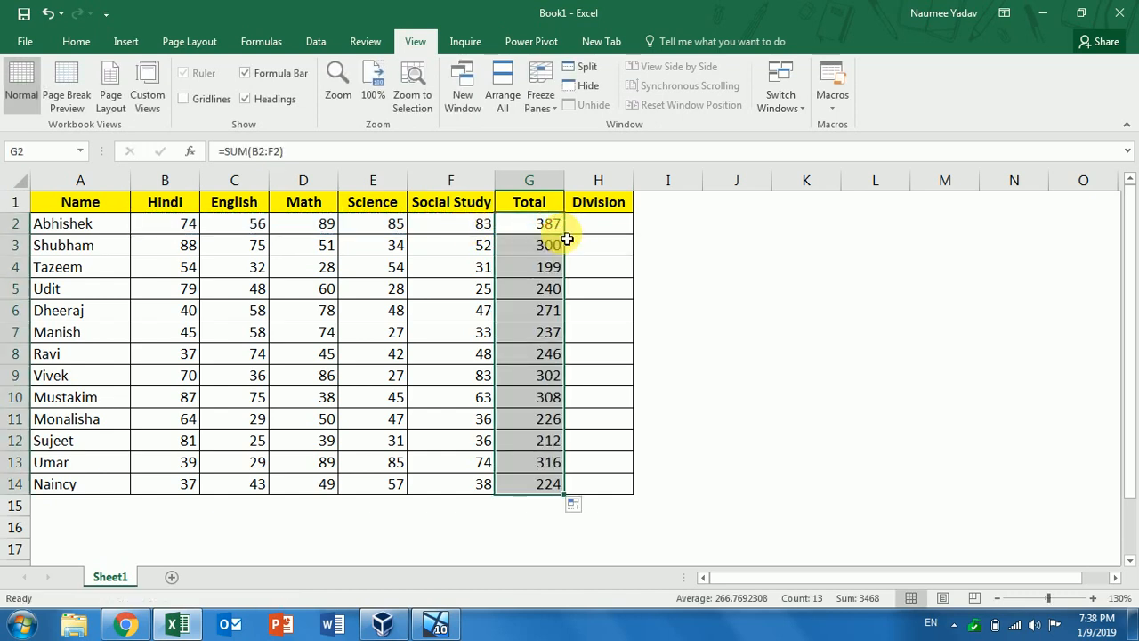
left_click(588, 234)
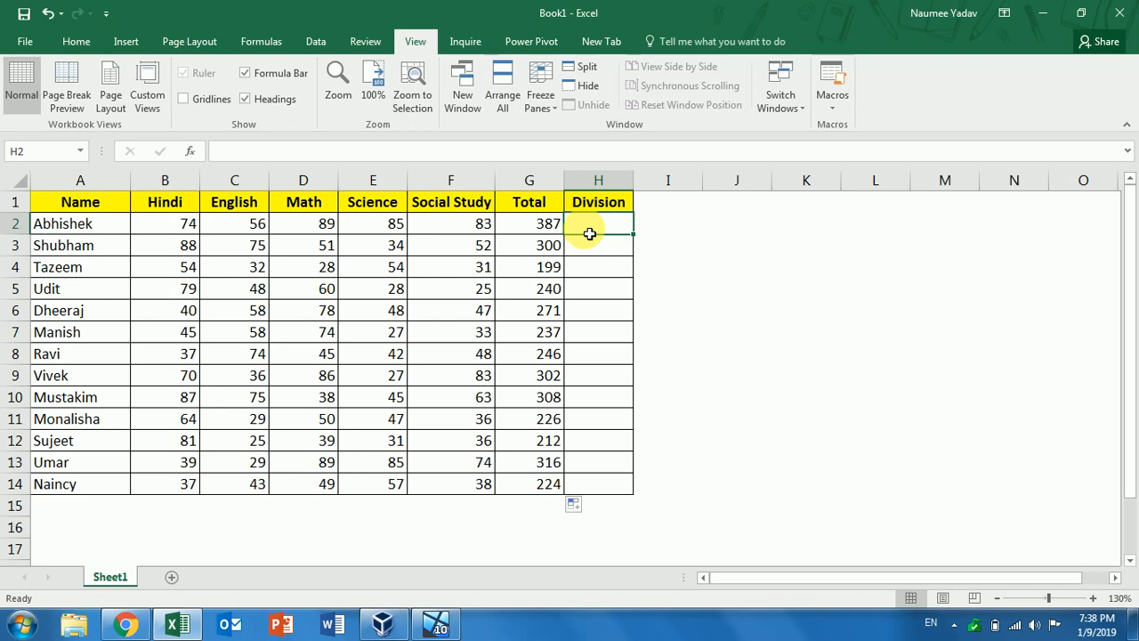
Start H2's Division formula as =IF(G2>300,"1st", followed by a nested IF(
type("=if")
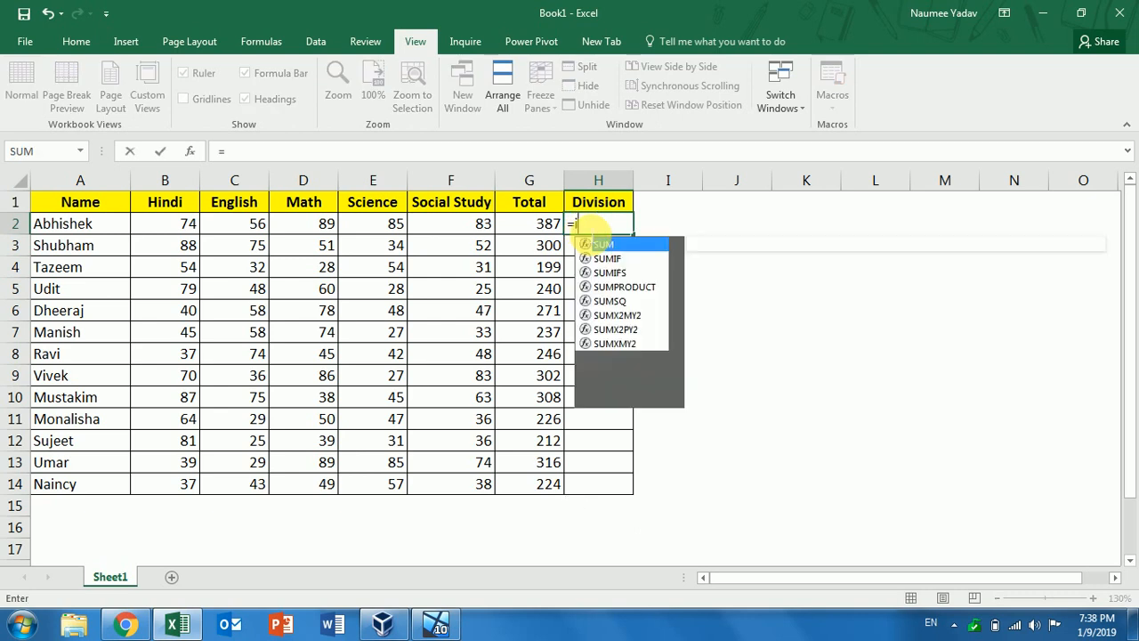
double_click(589, 241)
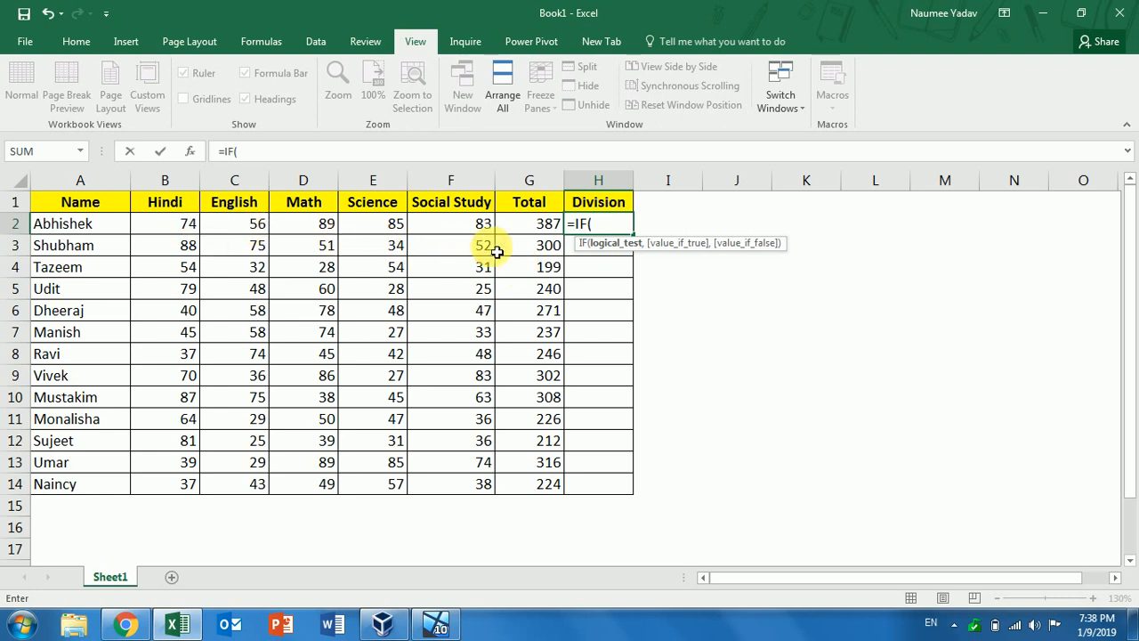
left_click(535, 231)
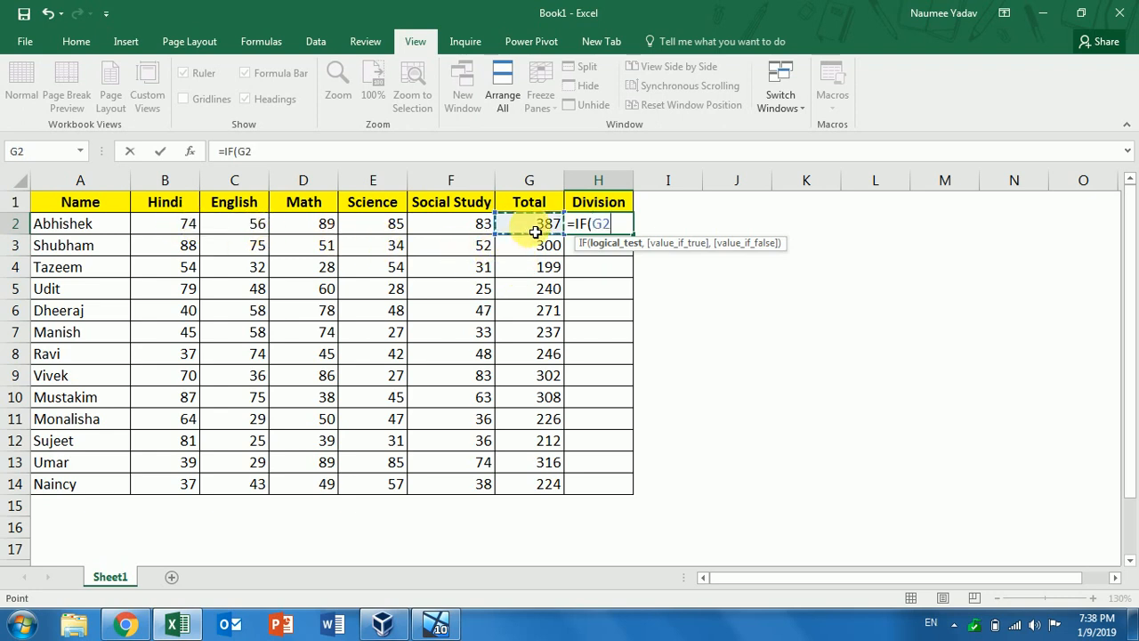
type(">300,")
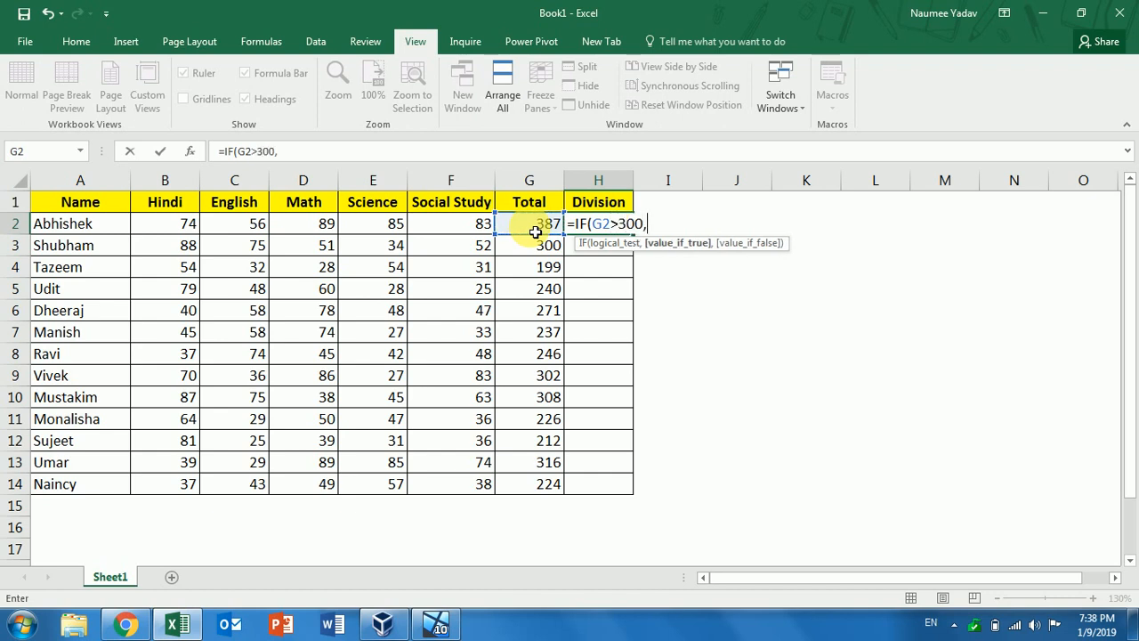
type("\"1st\",")
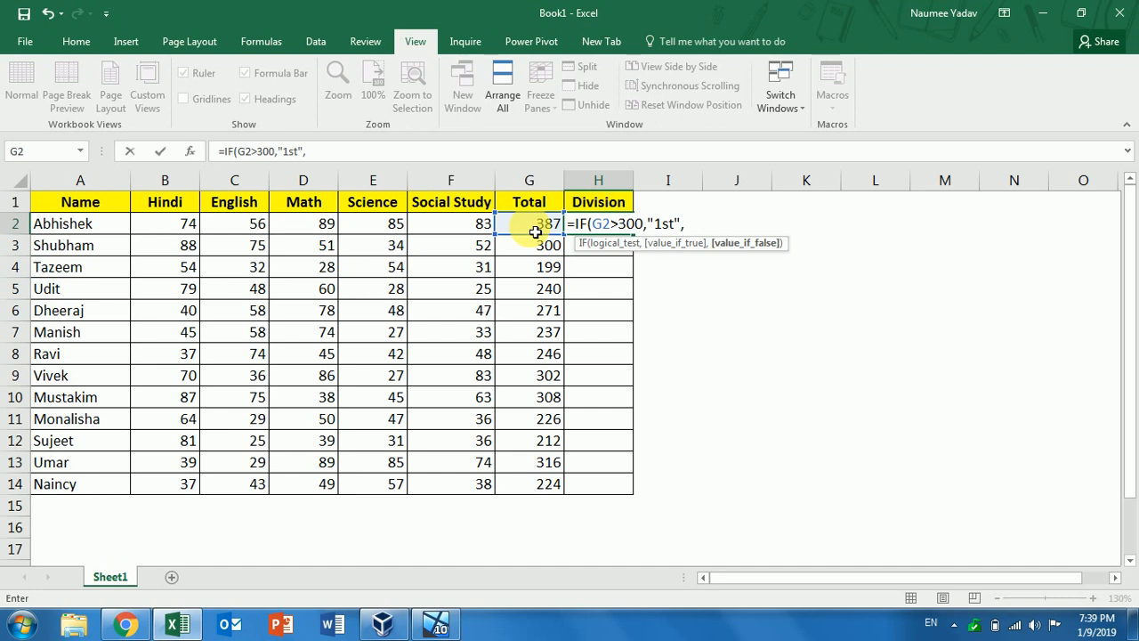
left_click(535, 231)
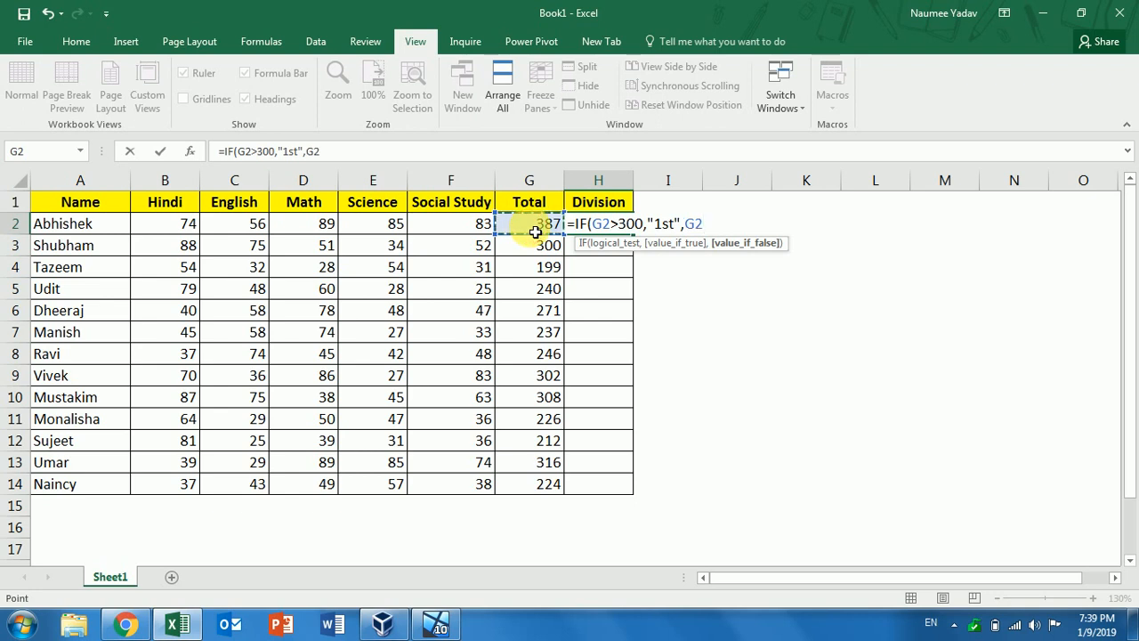
key("BackSpace")
key("BackSpace")
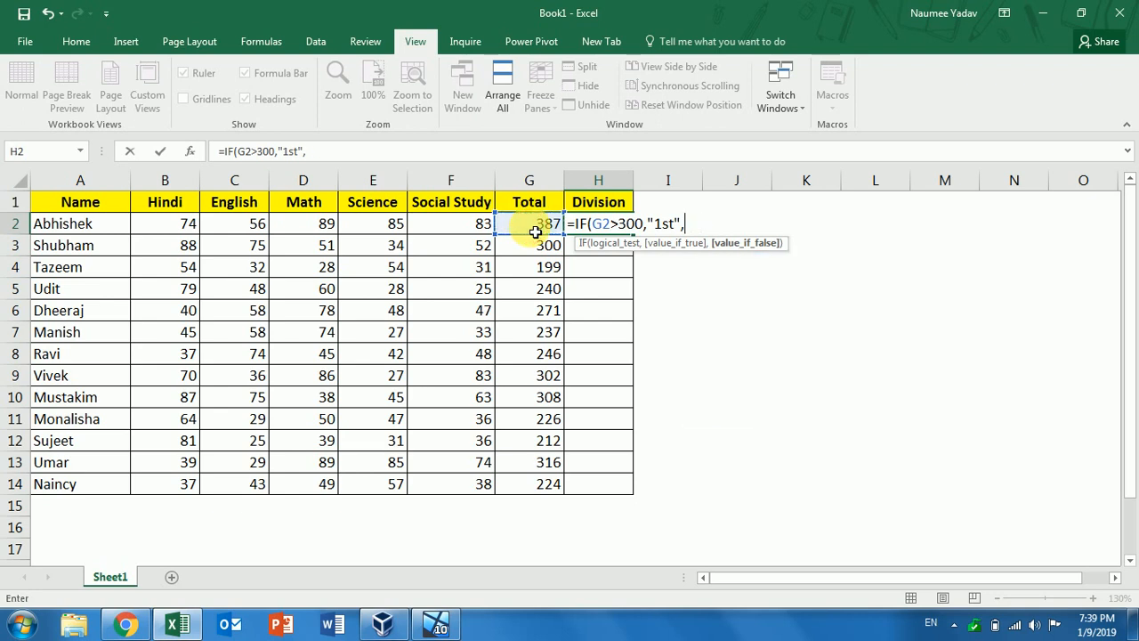
type("IF(")
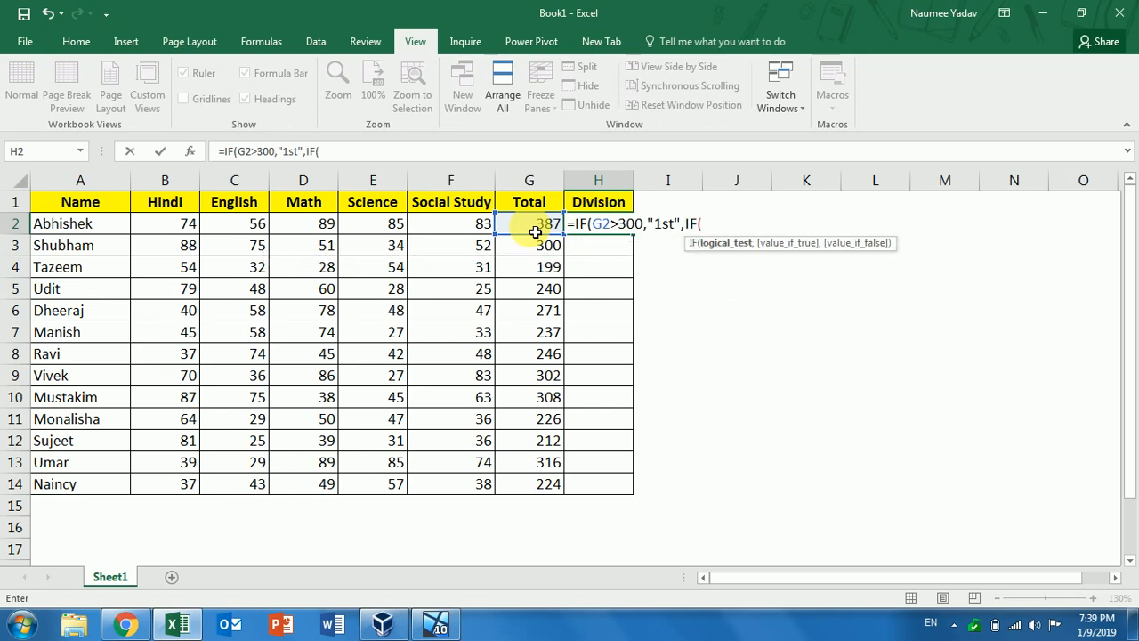
Extend the nested IF with G2>225 for "2nd", G2>150 for "3rd", and "Fail" otherwise
left_click(535, 231)
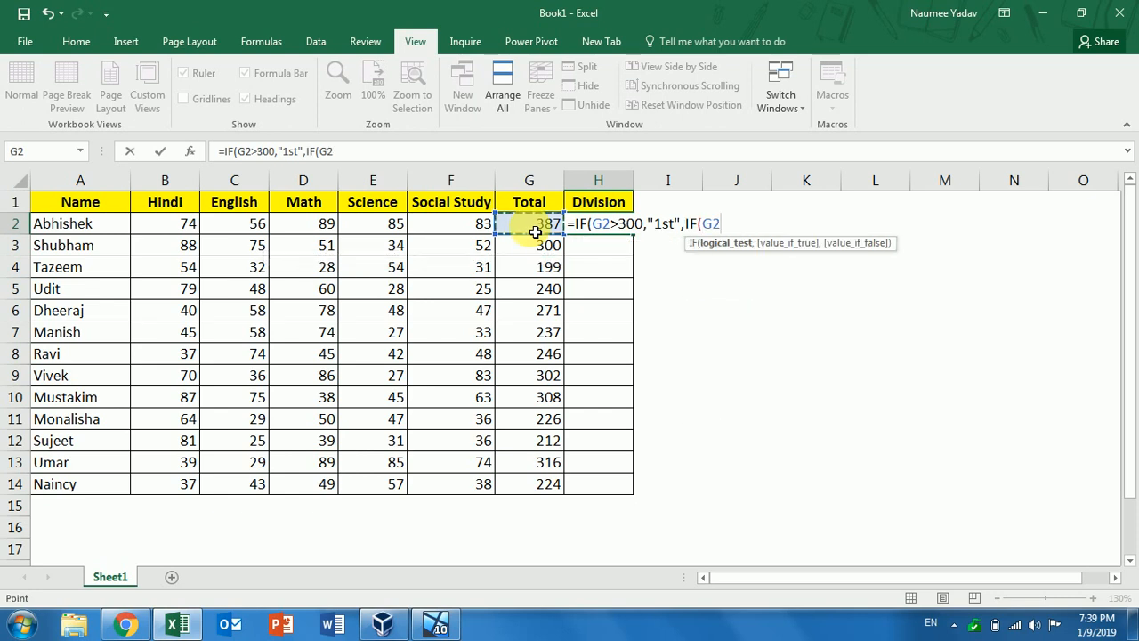
type(">225,")
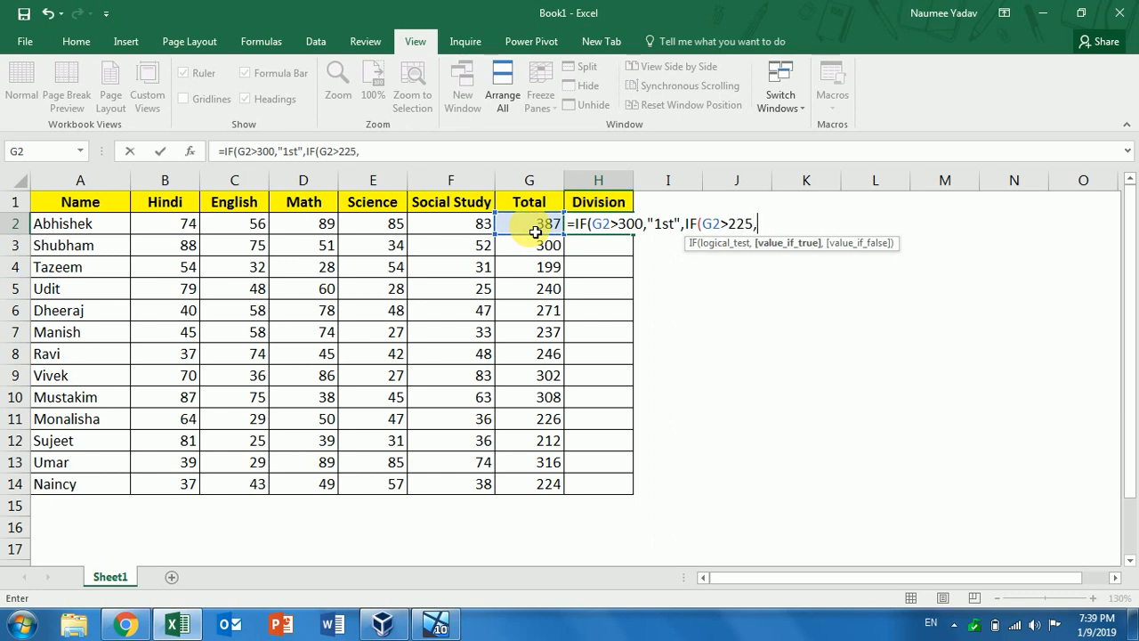
type("\"2nd\",")
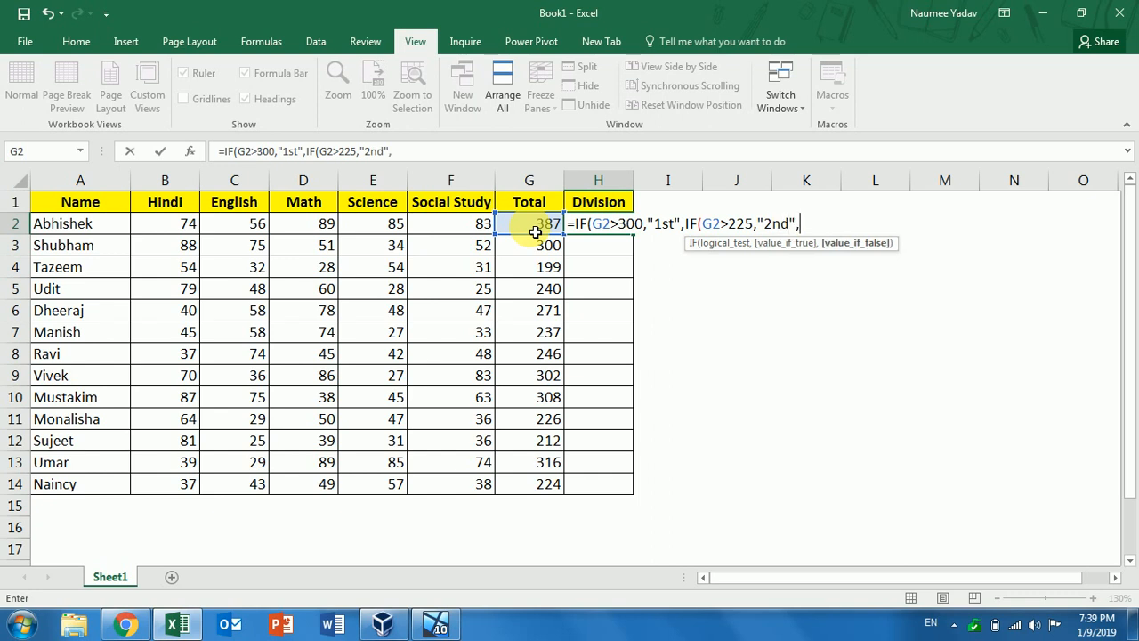
type("IF(")
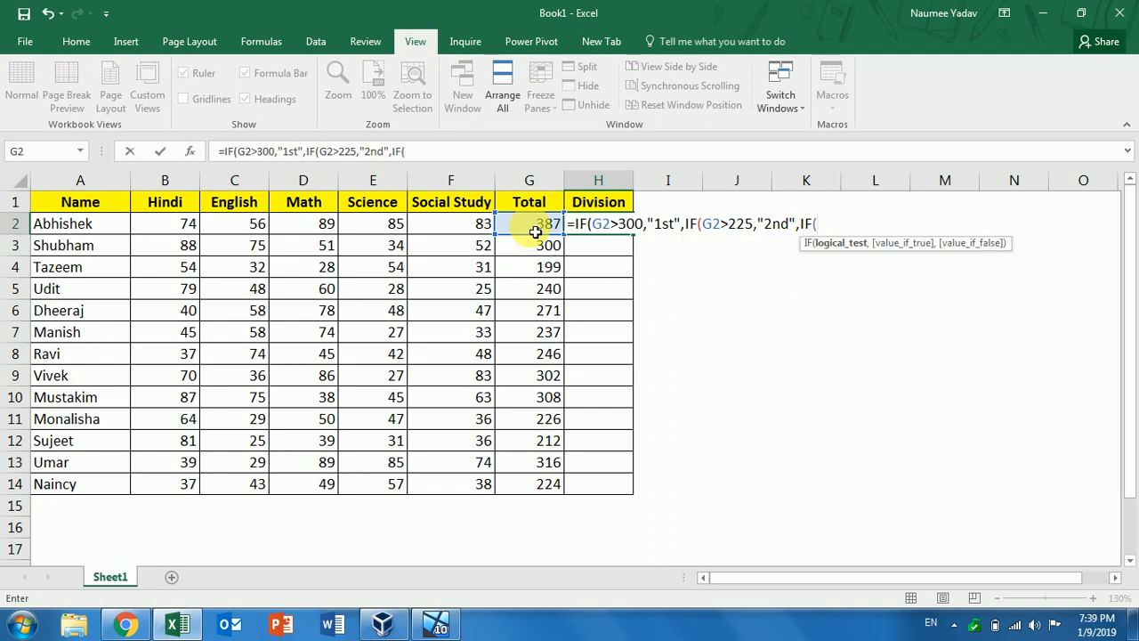
left_click(534, 231)
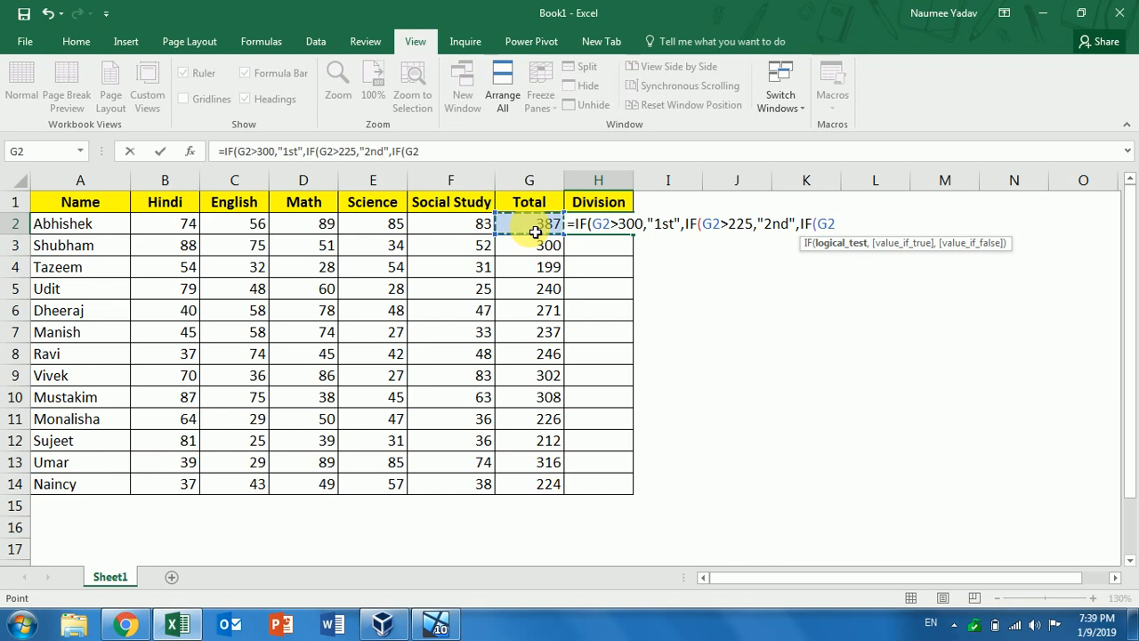
type(">1")
type("5")
type("0,")
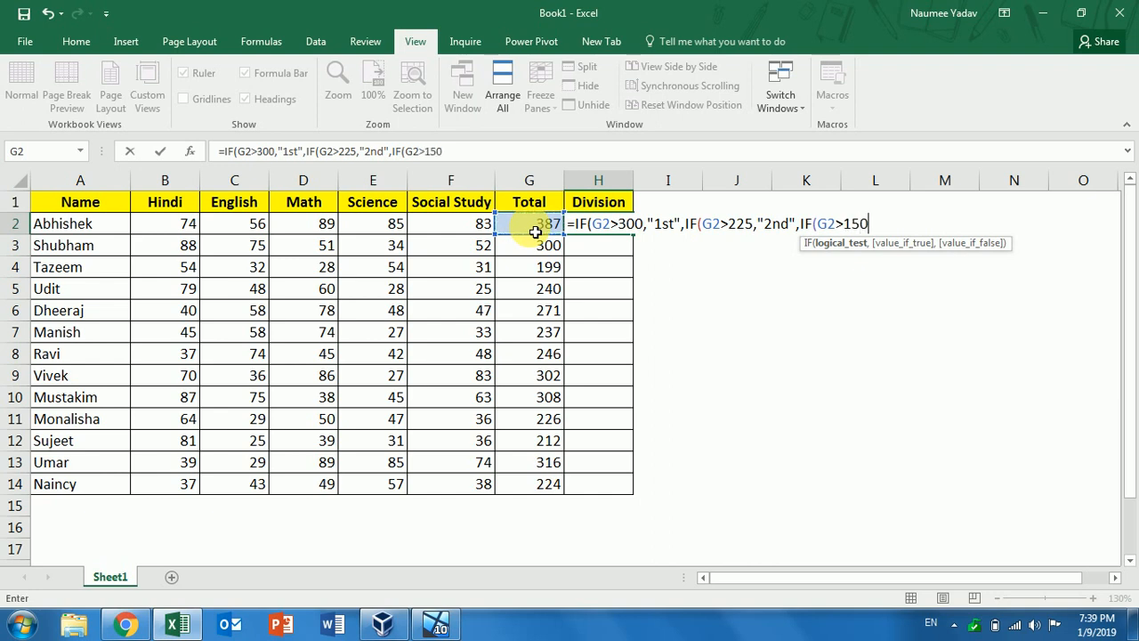
type("\"")
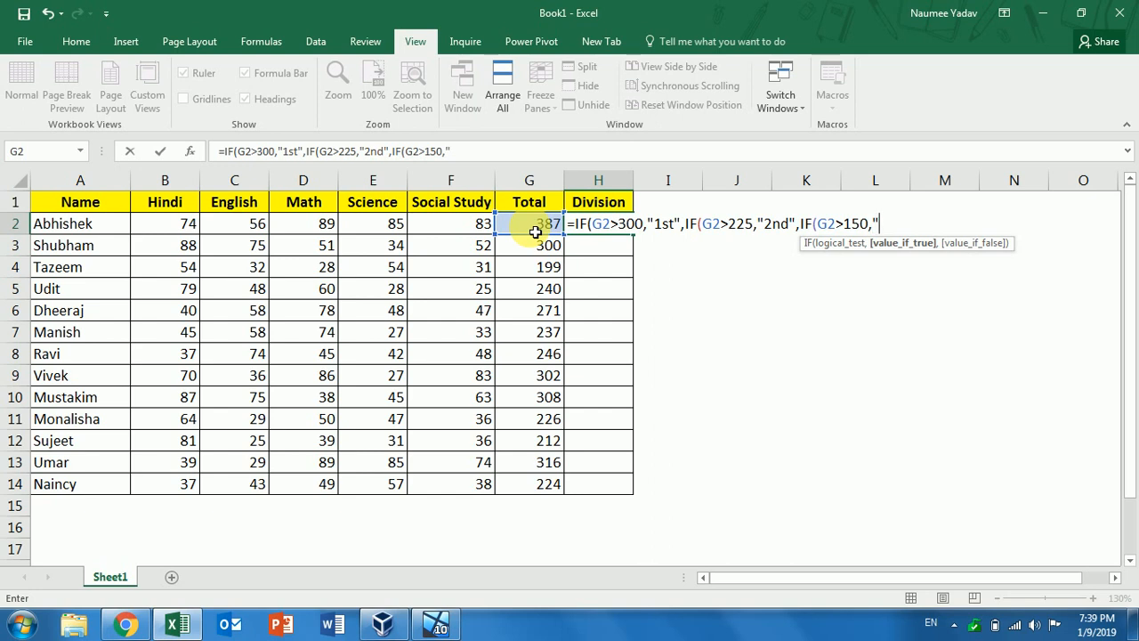
type("3rd\",")
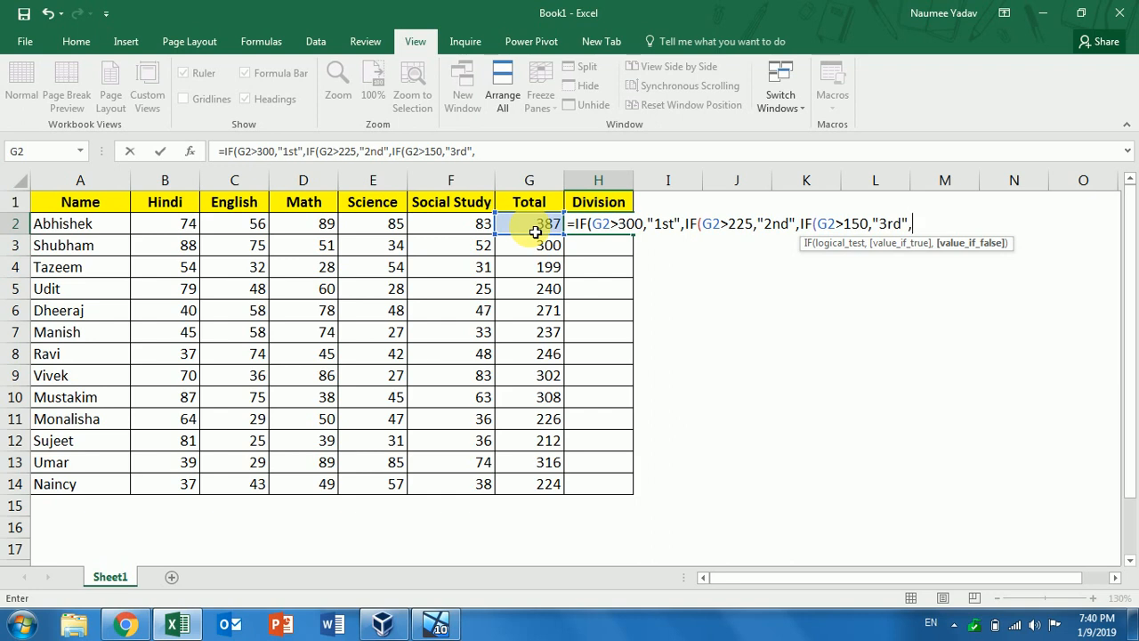
type("\"Fail\")))")
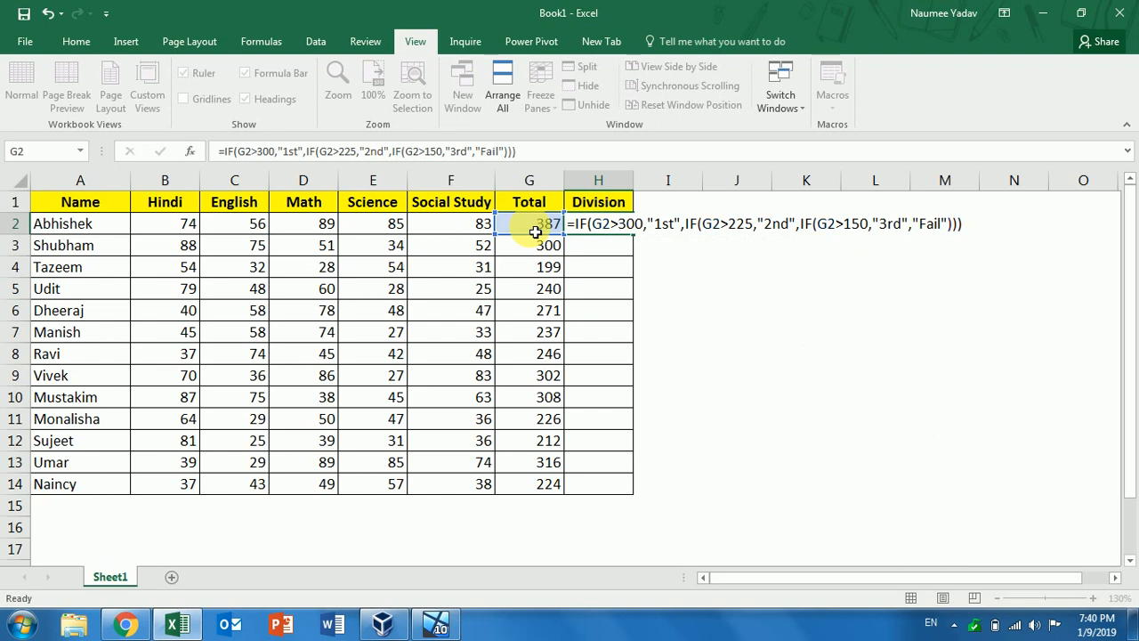
Commit H2's nested IF, fill it down to H14, and check the copied formula in H3
key("Return")
left_click(609, 228)
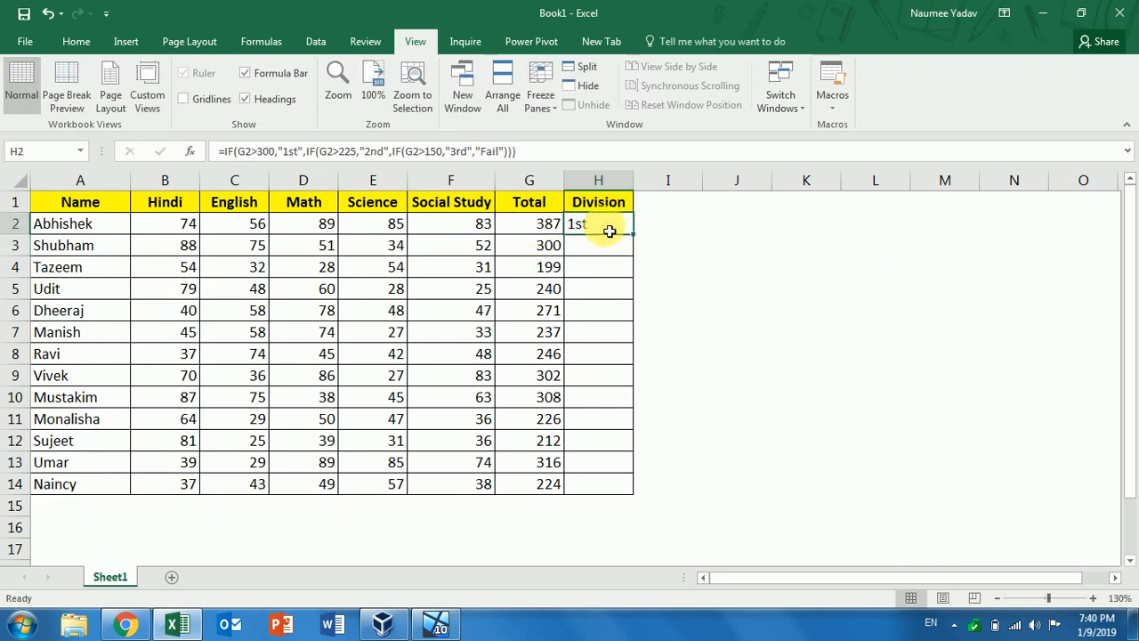
double_click(639, 242)
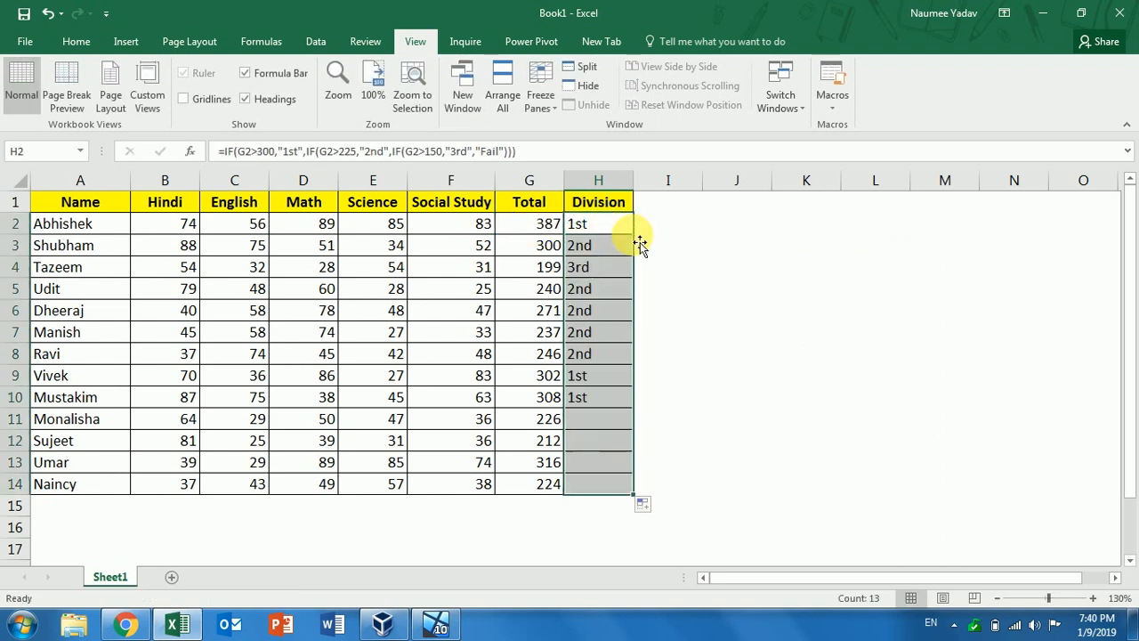
left_click(618, 232)
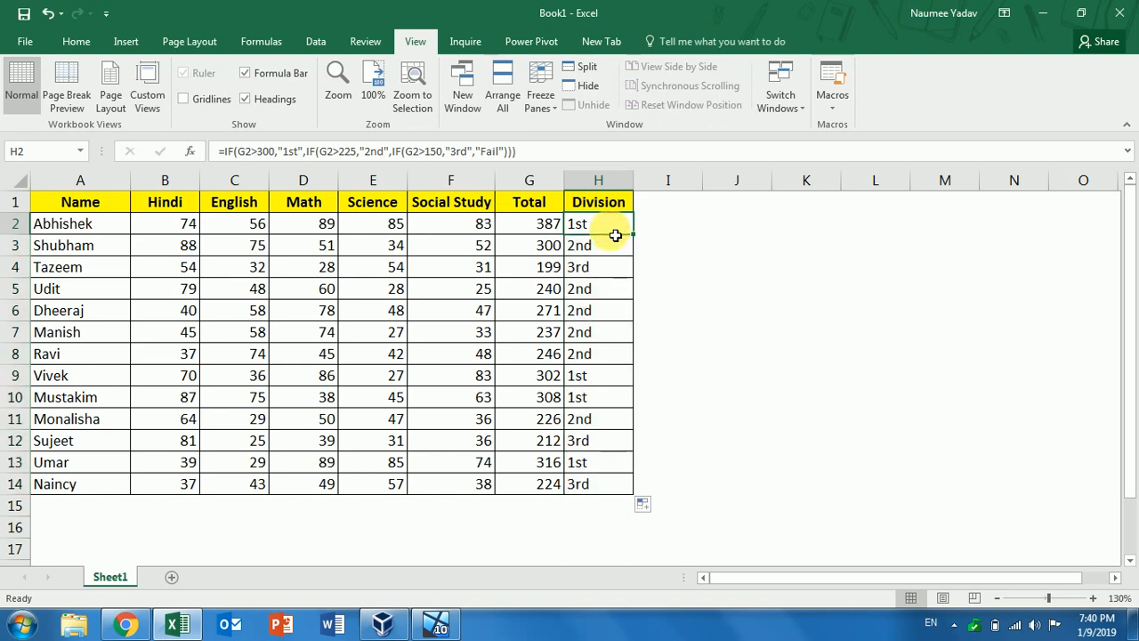
left_click(612, 252)
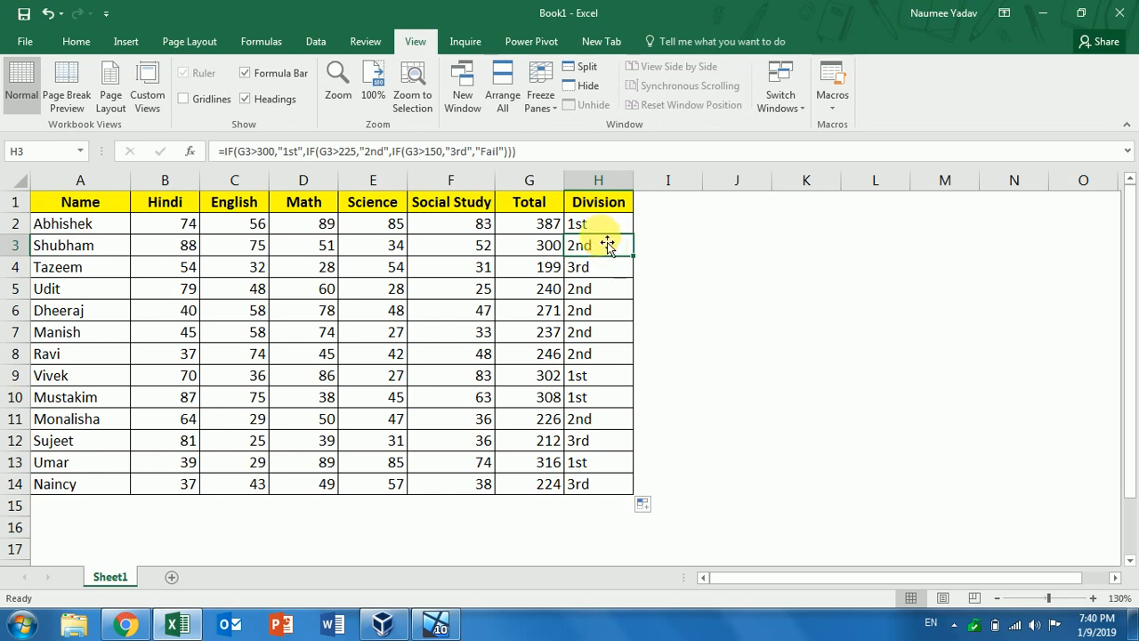
left_click(605, 234)
Change H2's three Division conditions to >=300, >=225 and >=150
left_click(603, 230)
double_click(592, 221)
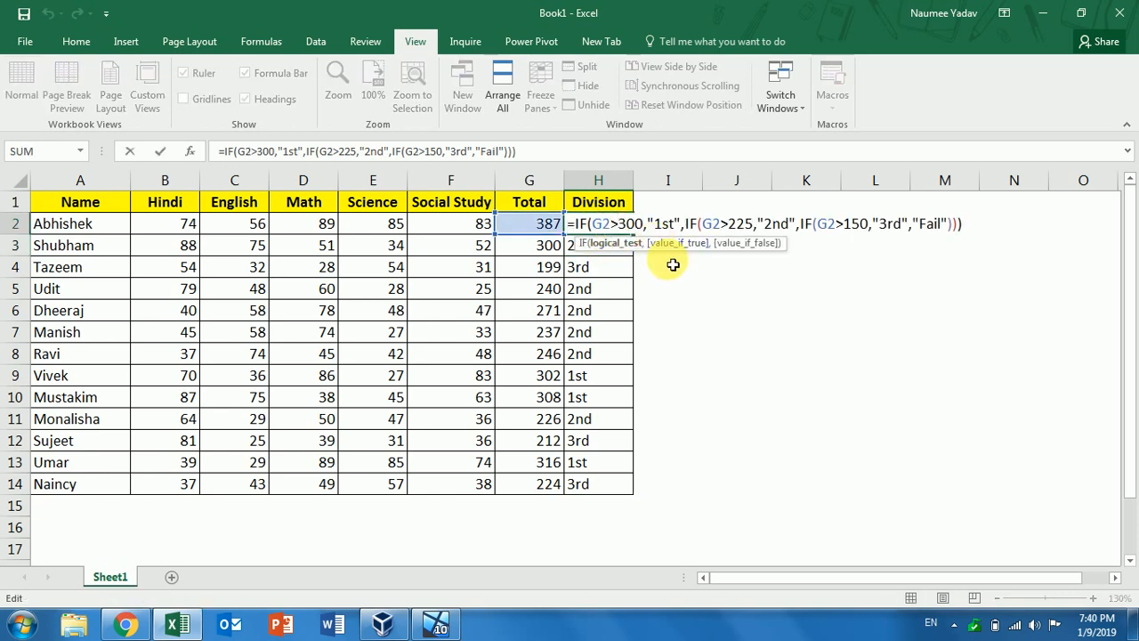
type("=")
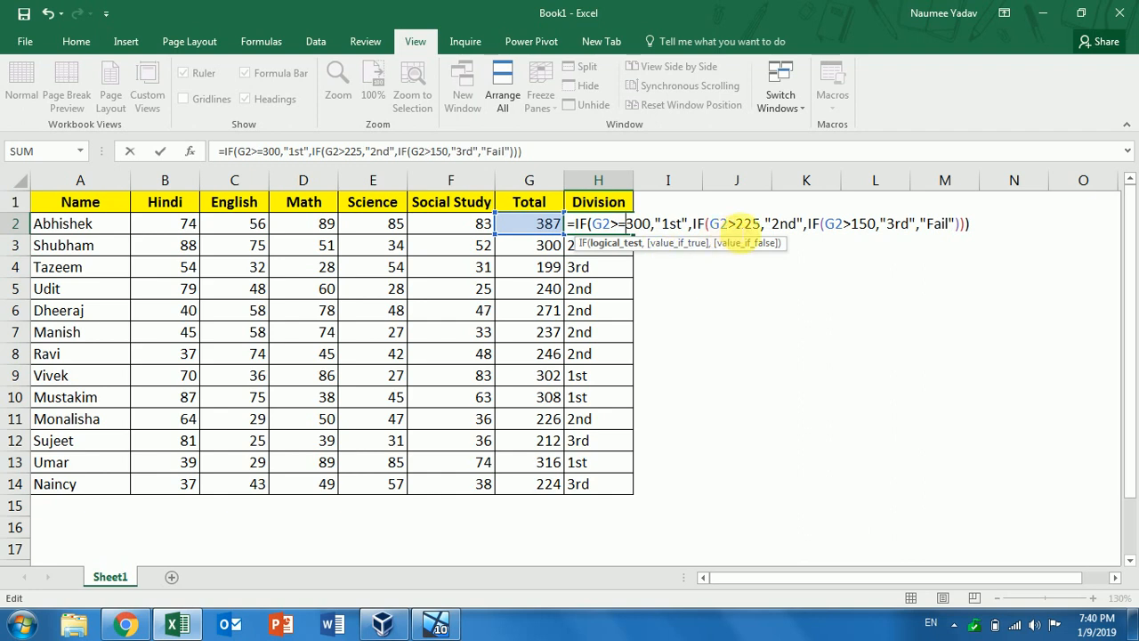
left_click(740, 233)
type("=")
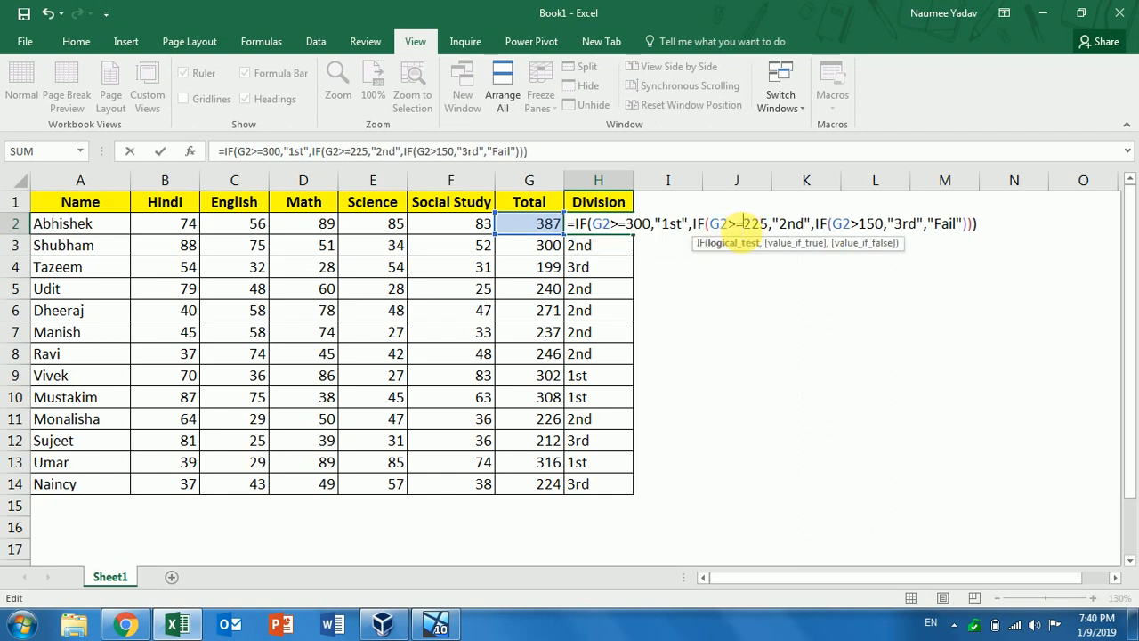
left_click(865, 226)
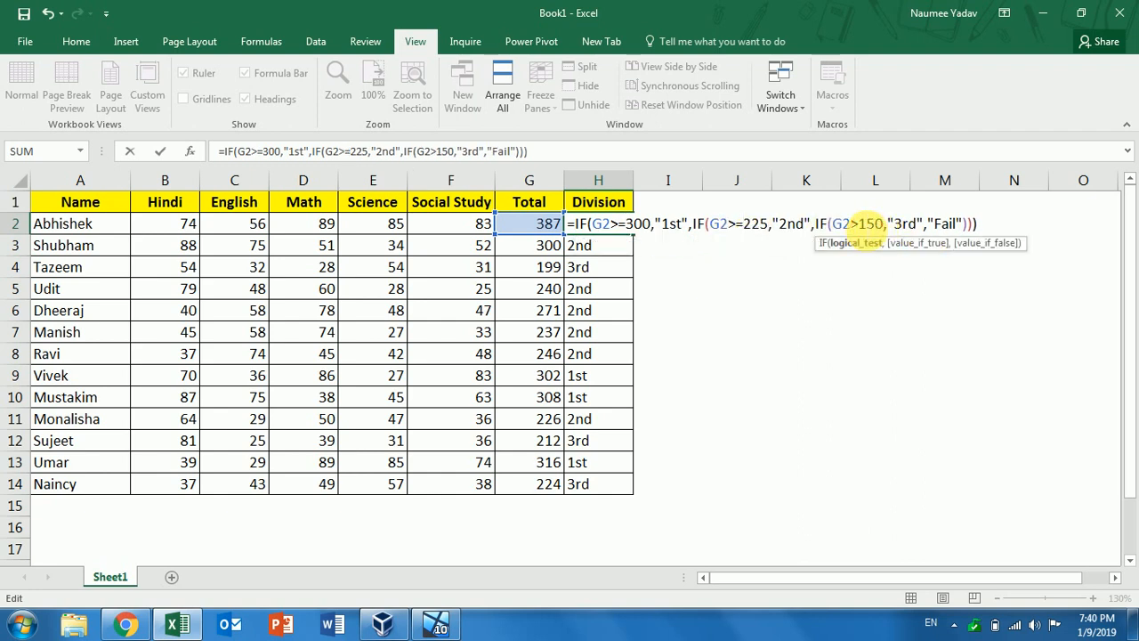
type("=")
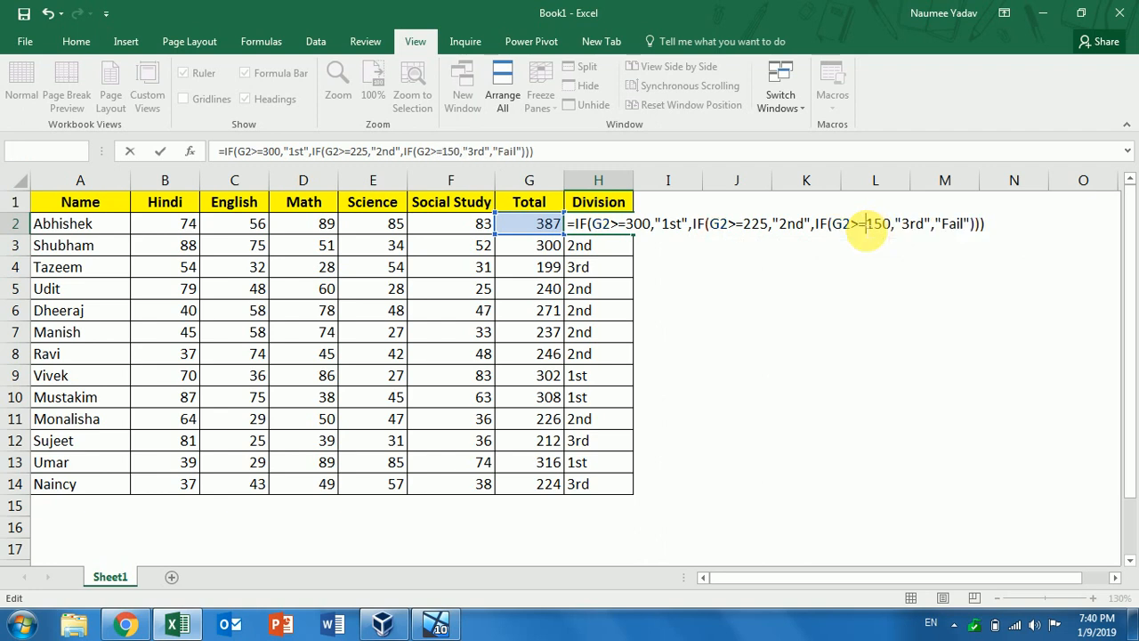
key("Return")
Refill H3:H14 with the corrected formula so the 300 total in H3 earns 1st
left_click(628, 228)
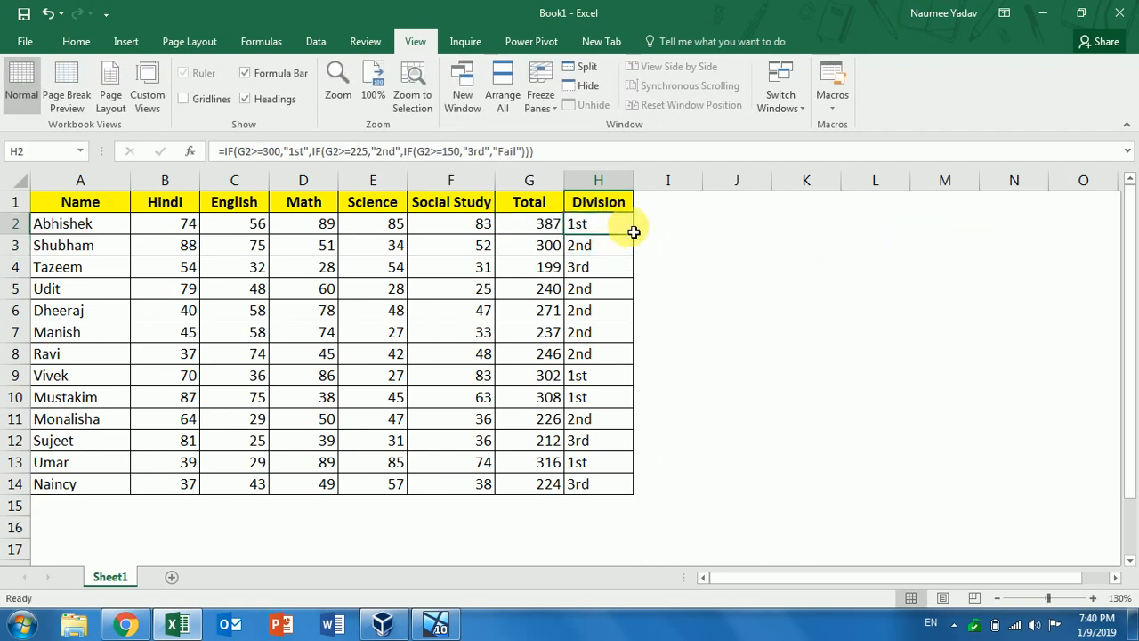
double_click(639, 240)
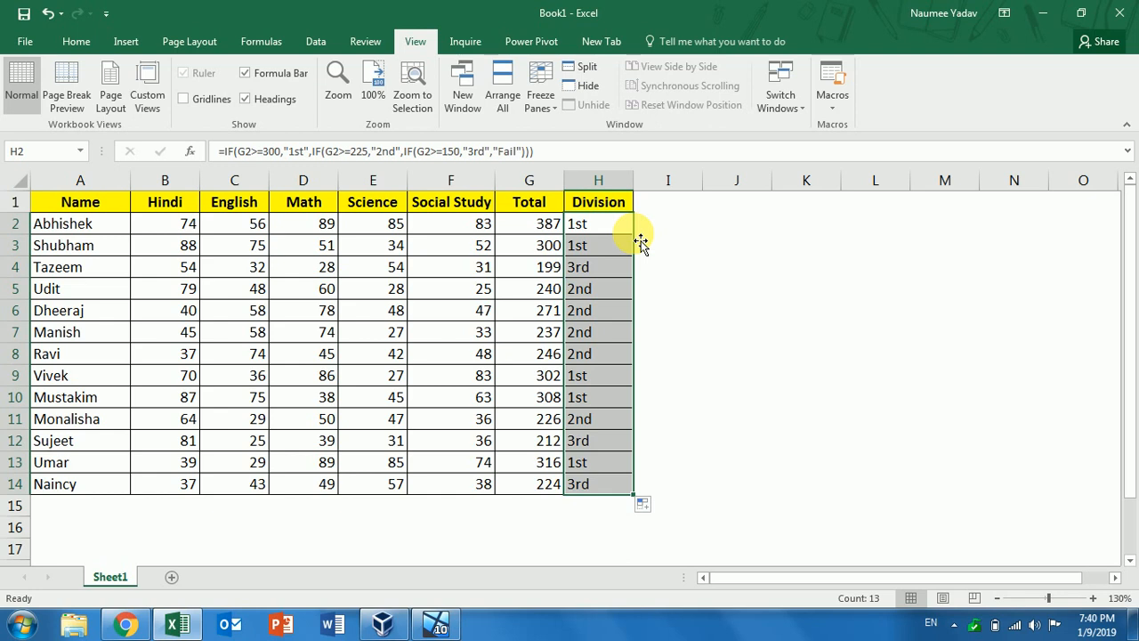
left_click(619, 240)
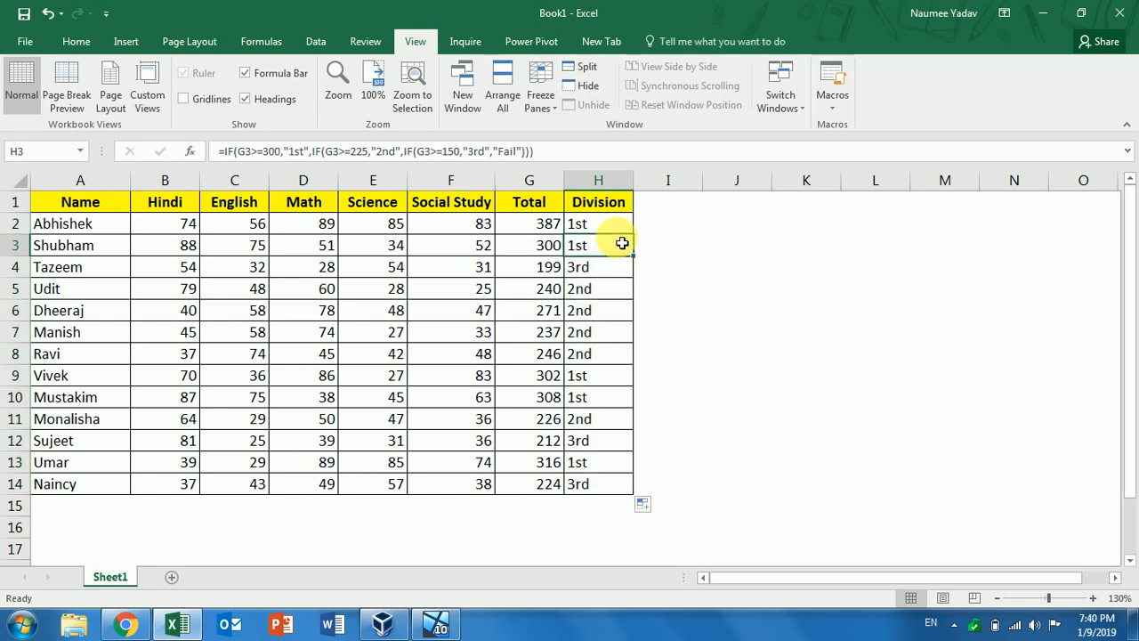
left_click(608, 230)
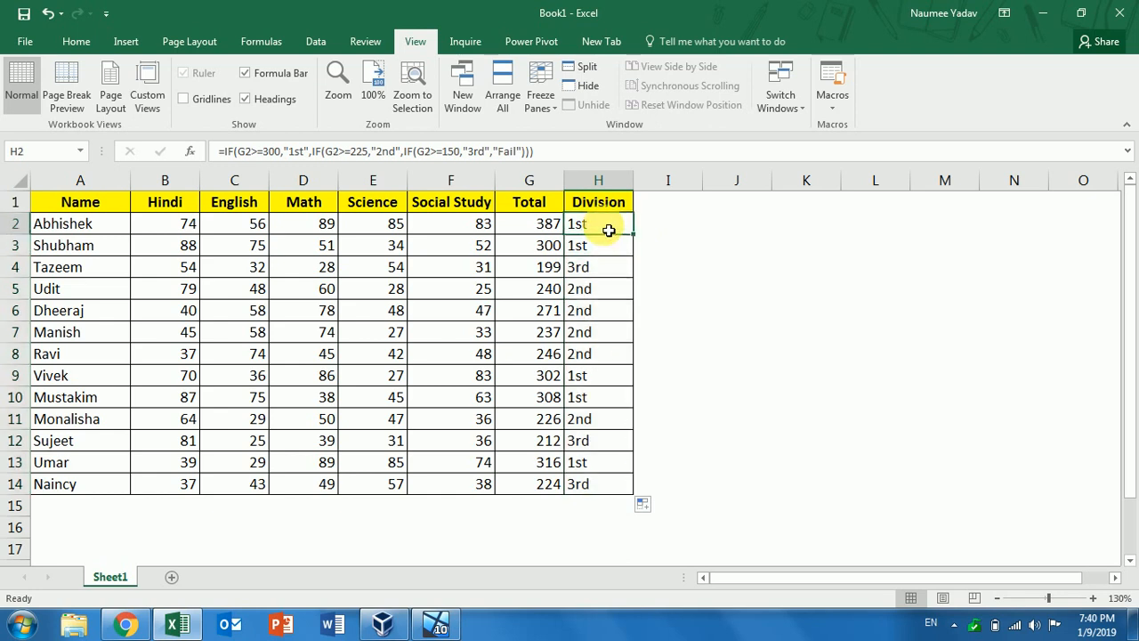
Check the Division formulas in H3 through H13, then return to H2
left_click(598, 247)
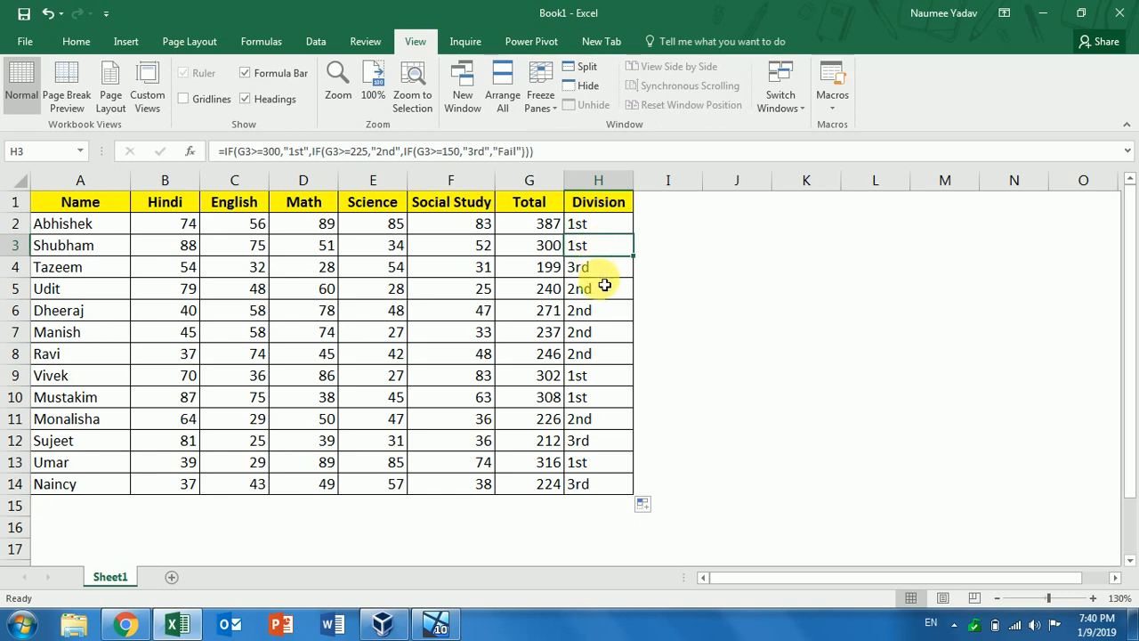
left_click(598, 274)
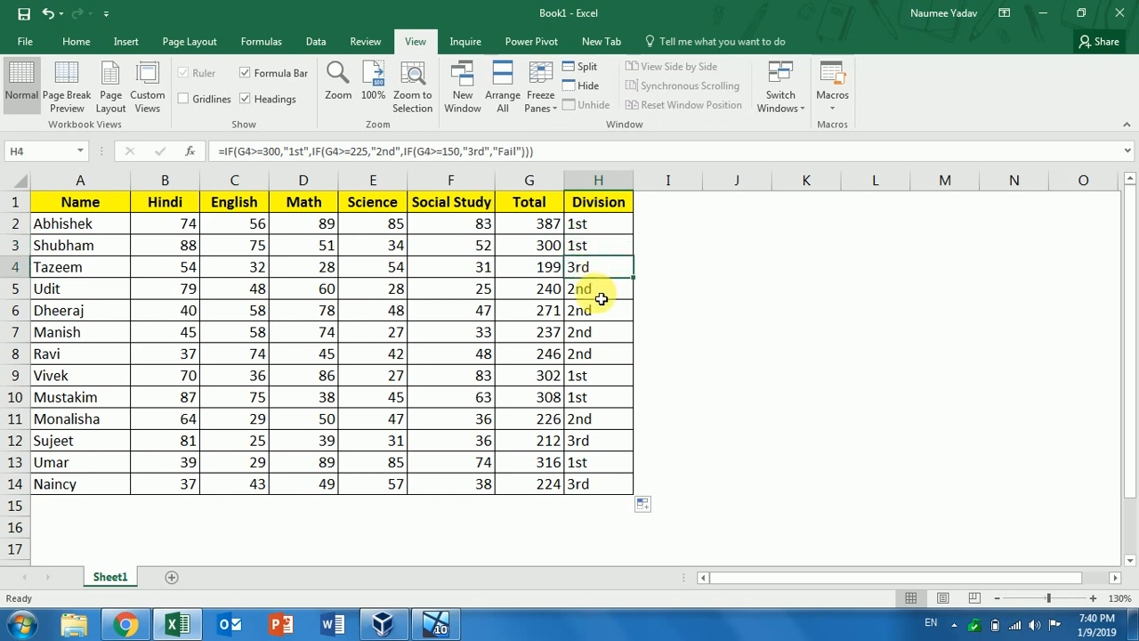
left_click(601, 299)
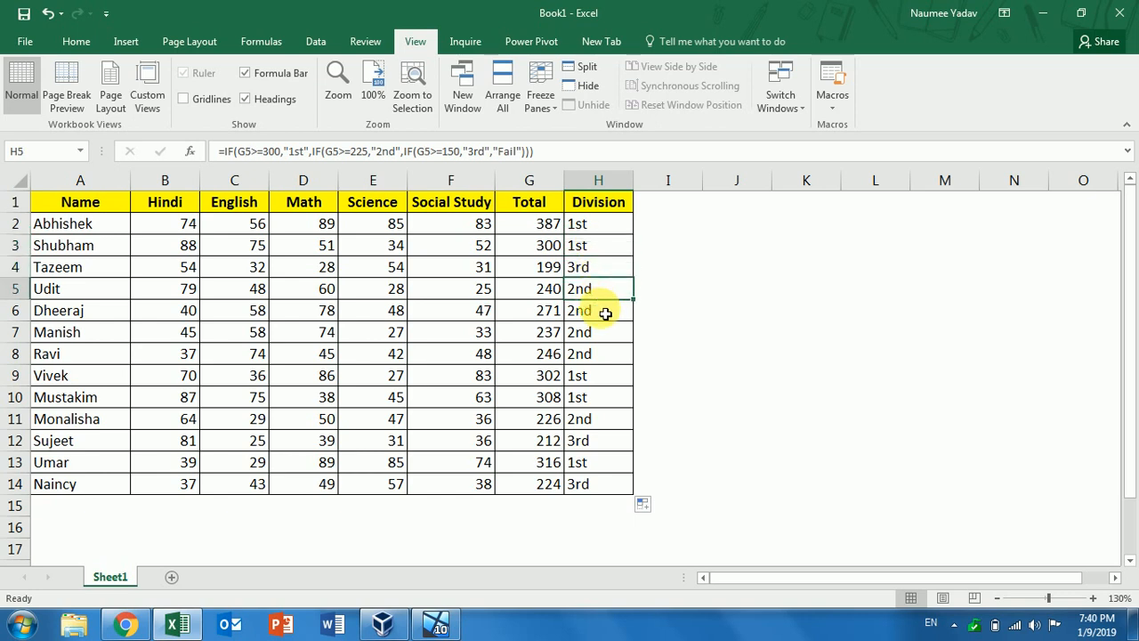
left_click(604, 311)
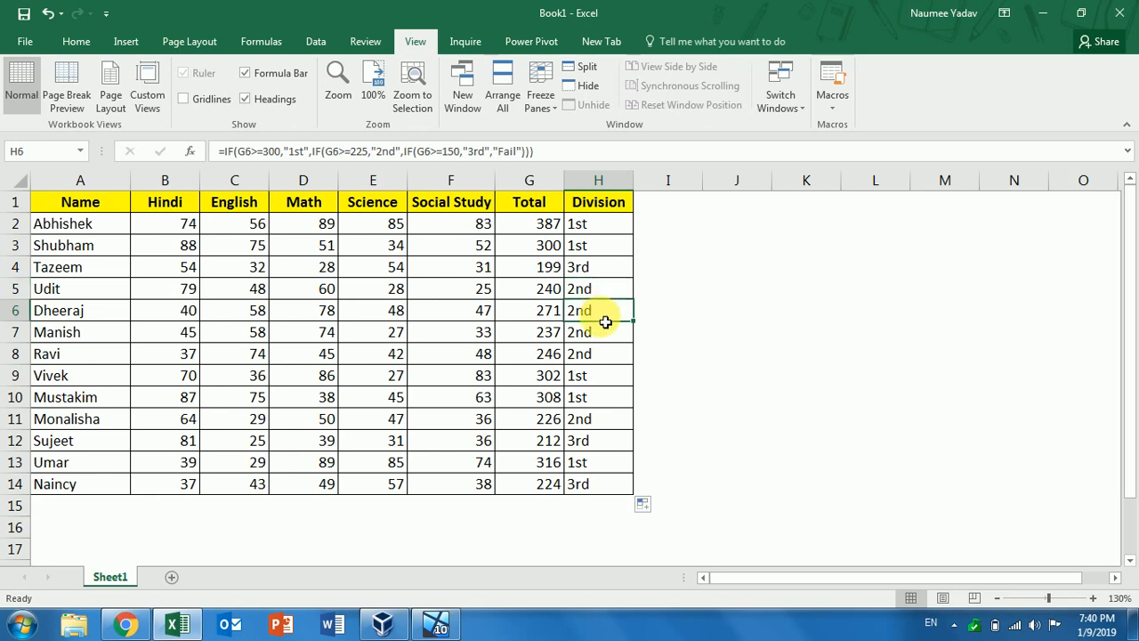
left_click(592, 381)
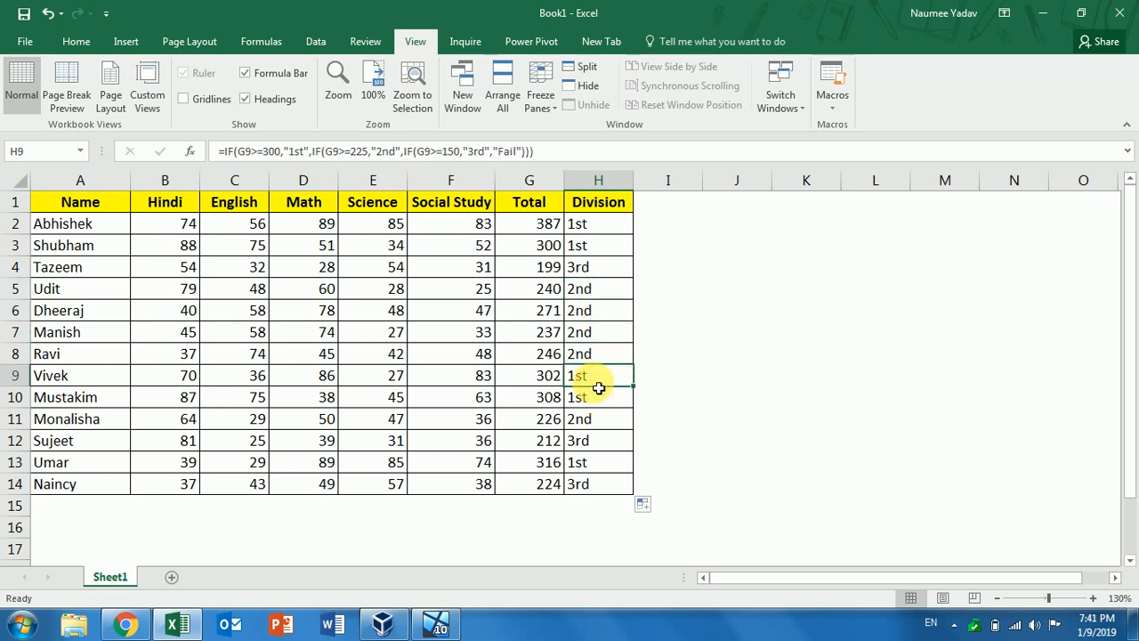
left_click(599, 401)
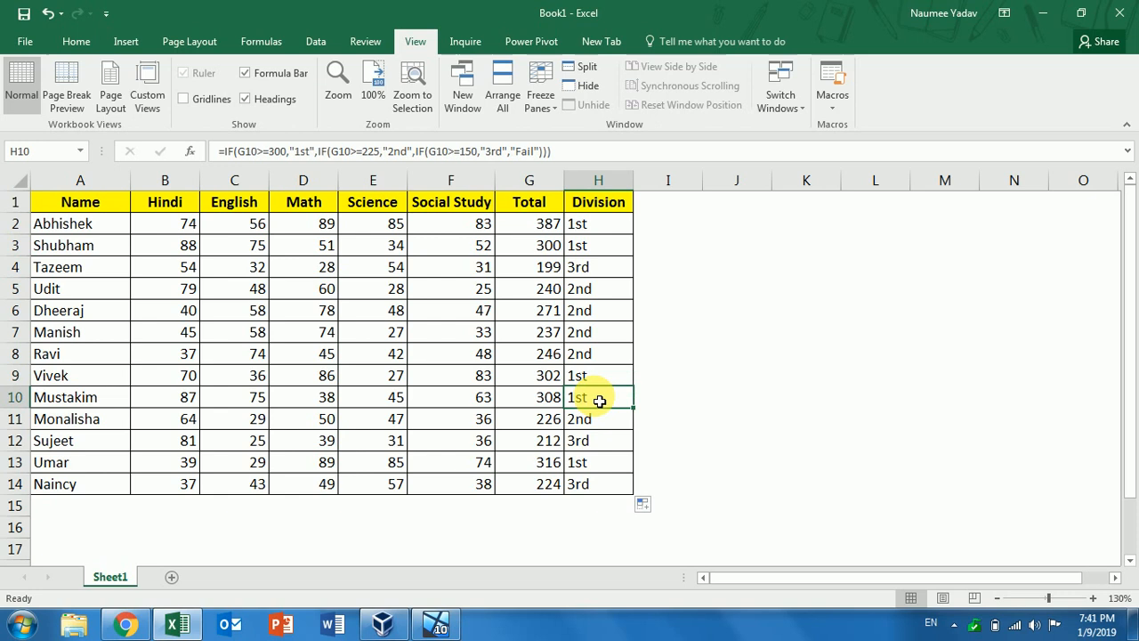
left_click(600, 462)
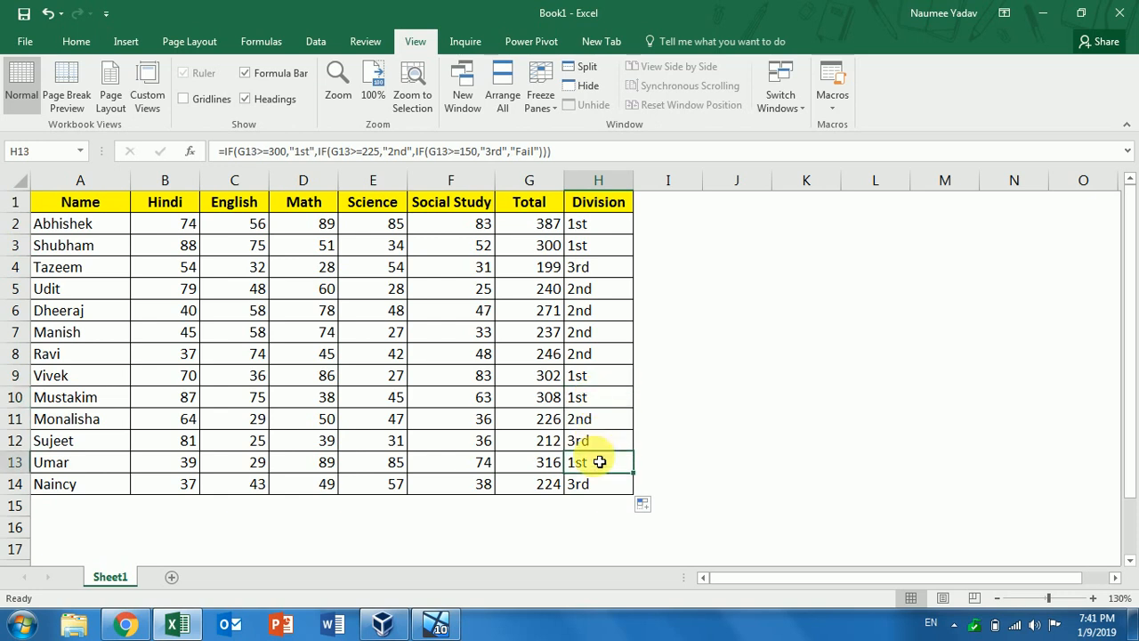
left_click(599, 224)
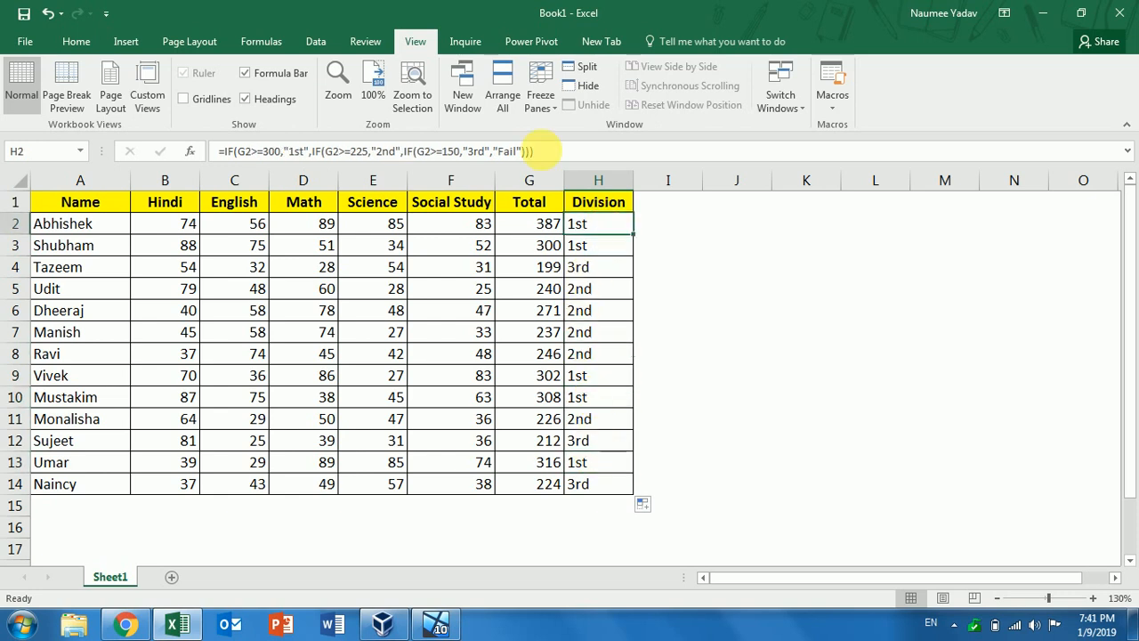
Copy H2's Division formula text and paste it as plain text into I2
left_click(543, 151)
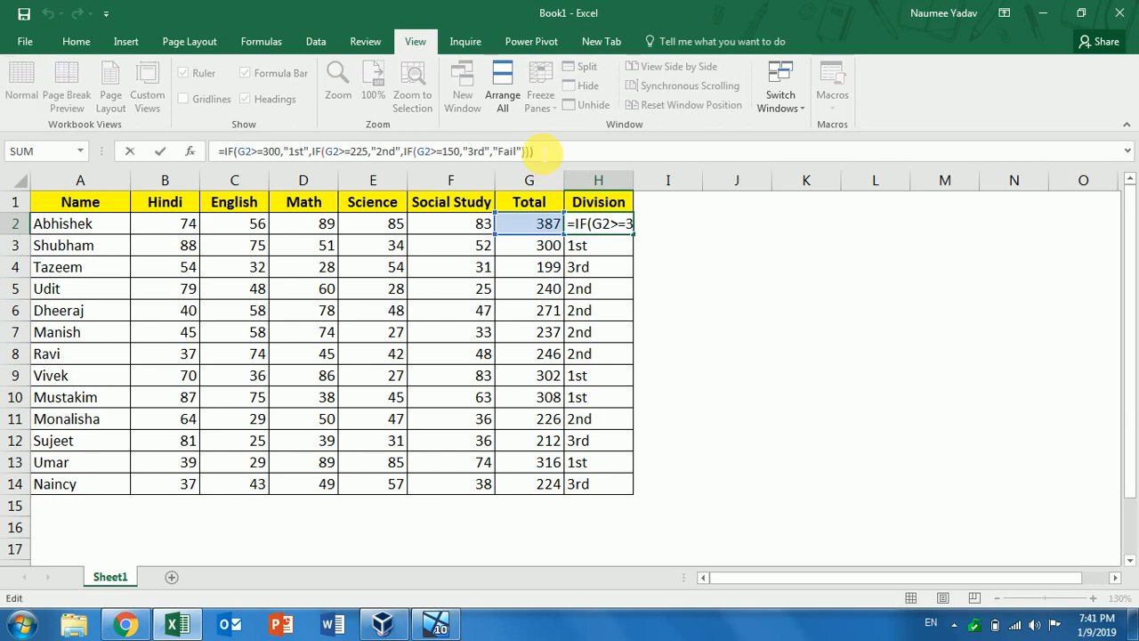
left_click_drag(543, 151, 199, 153)
key("ctrl+c")
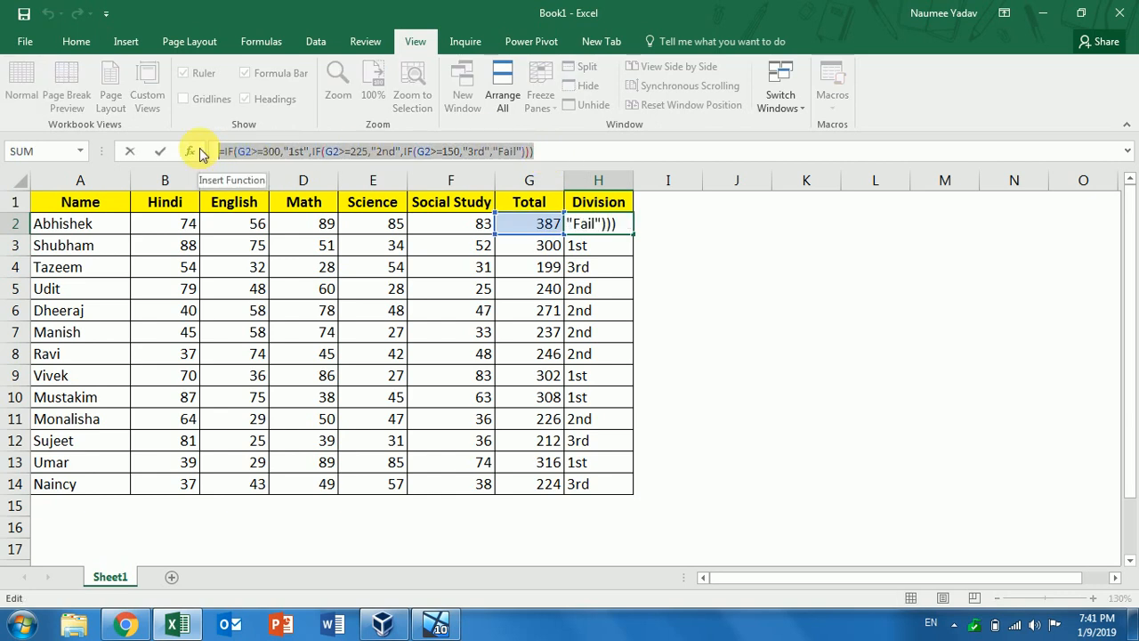
key("Return")
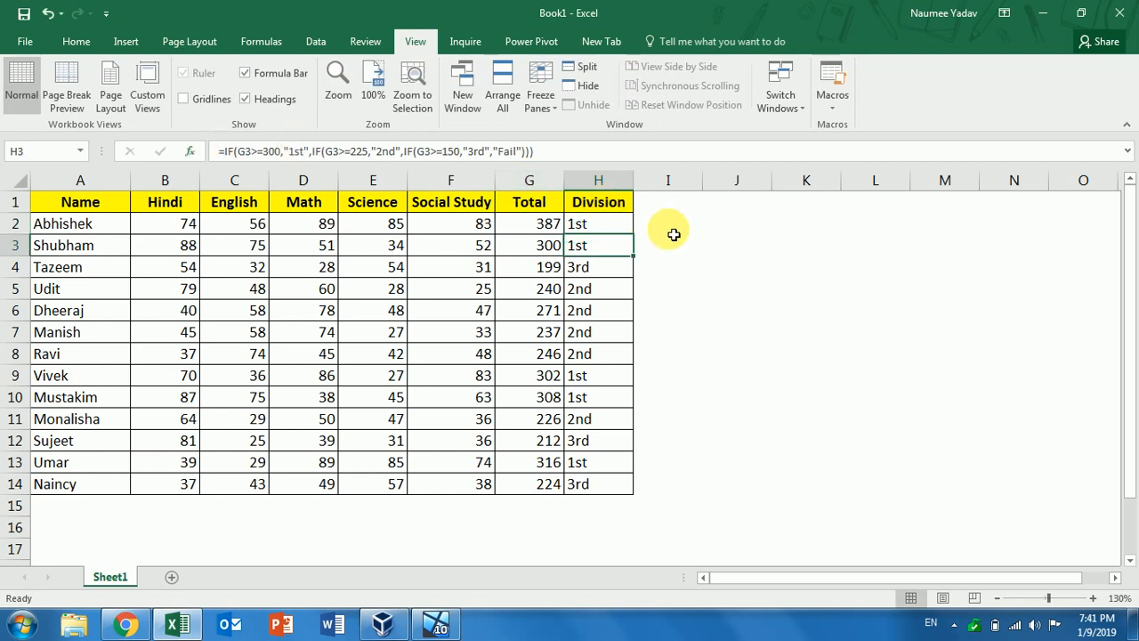
left_click(674, 233)
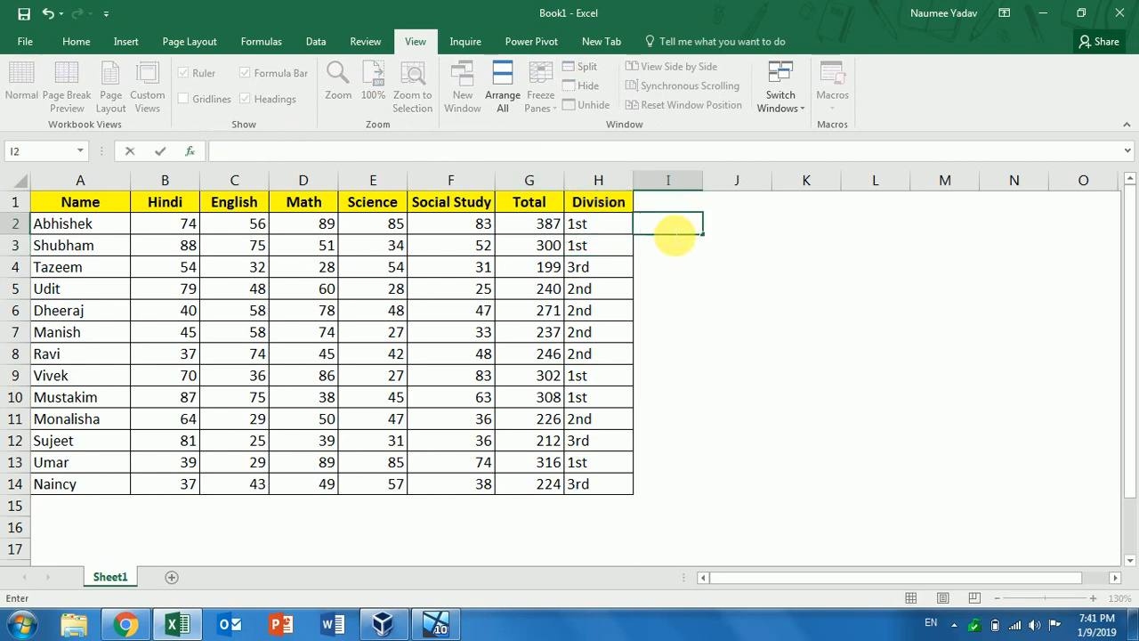
key("ctrl+v")
key("Return")
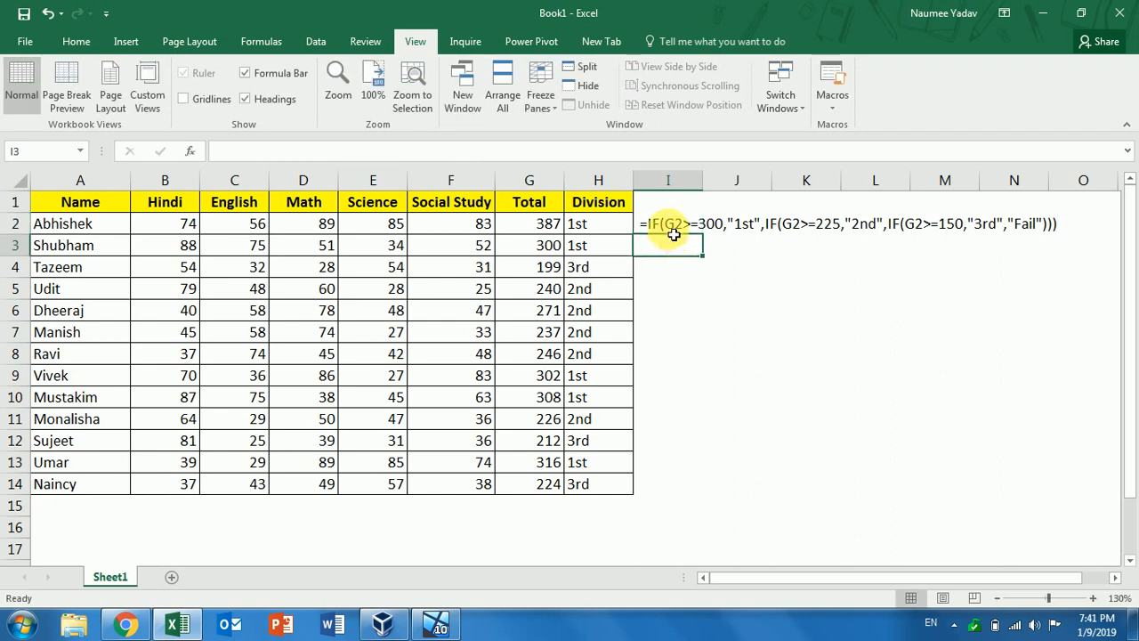
left_click(689, 269)
Make the formula text in I2 bold
left_click(676, 223)
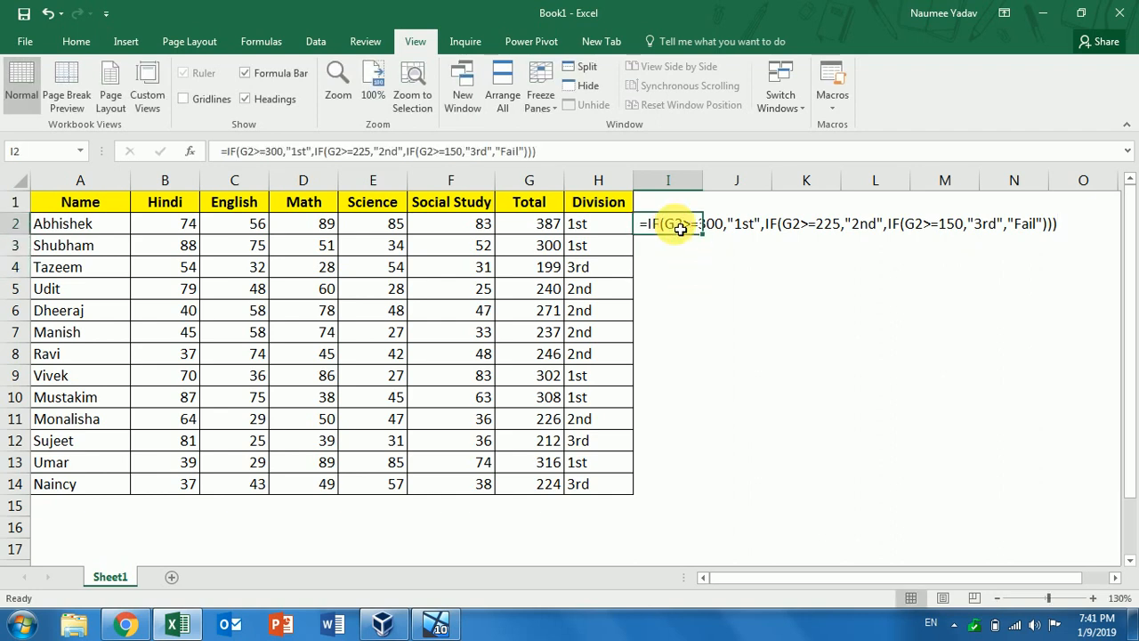
left_click(81, 43)
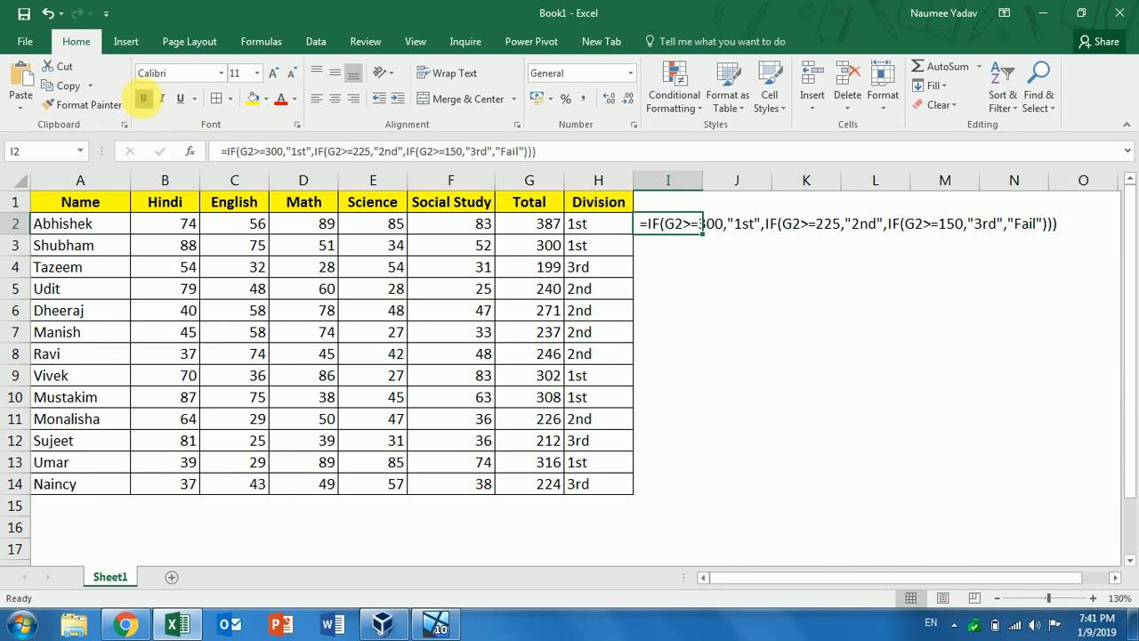
left_click(143, 97)
left_click(655, 297)
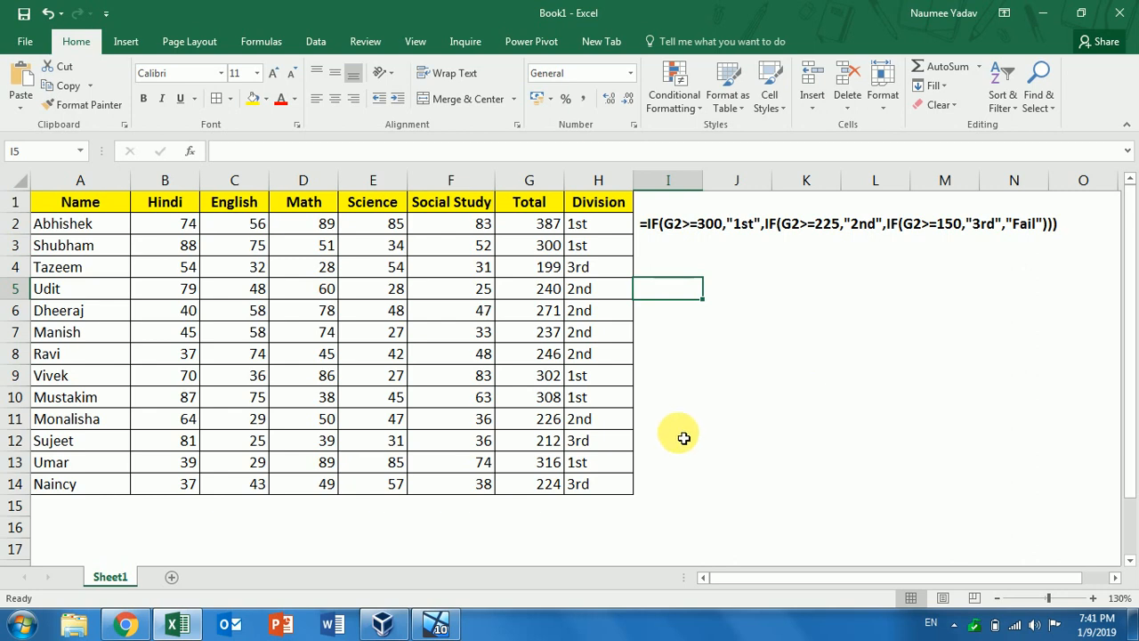
Switch to the VirtualBox Excel sheet and shift its window to the left
left_click(439, 627)
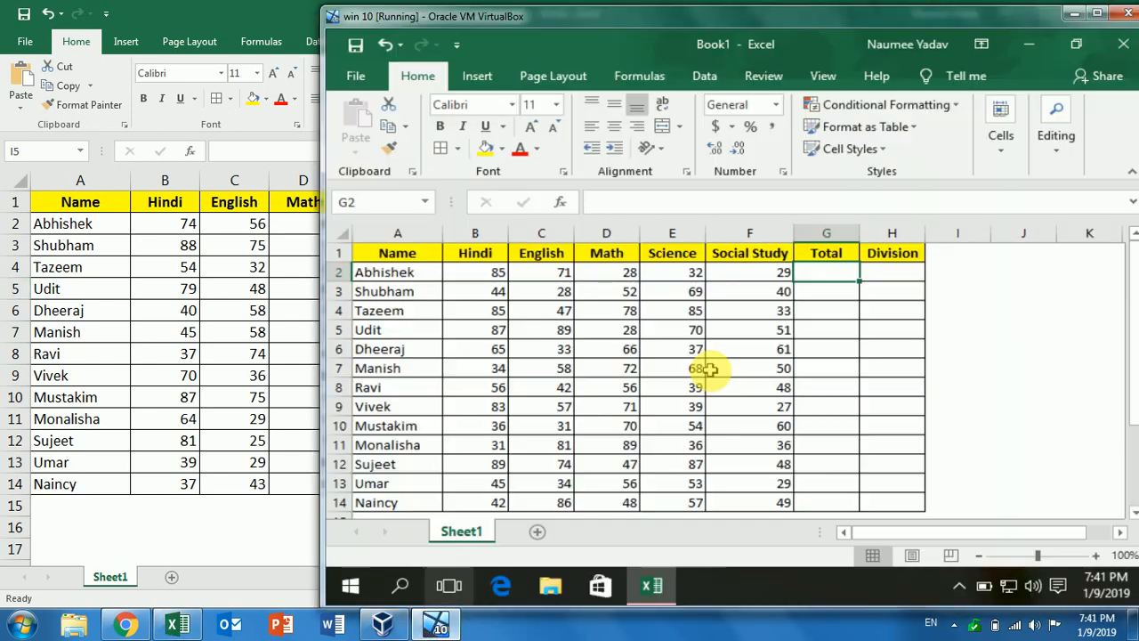
left_click(709, 369)
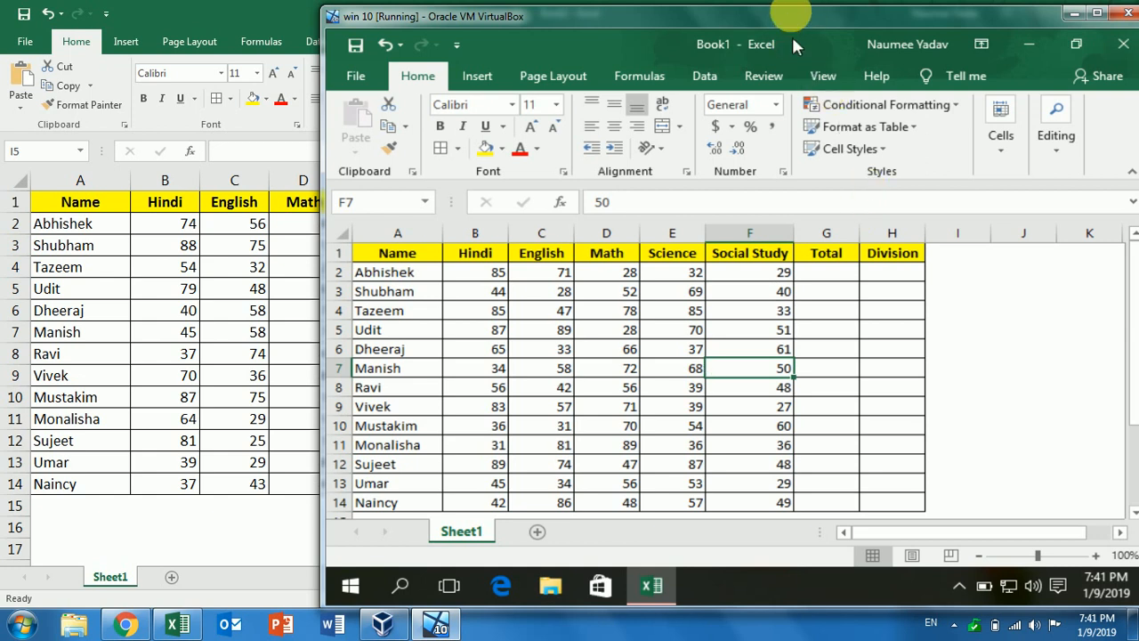
left_click_drag(787, 20, 687, 15)
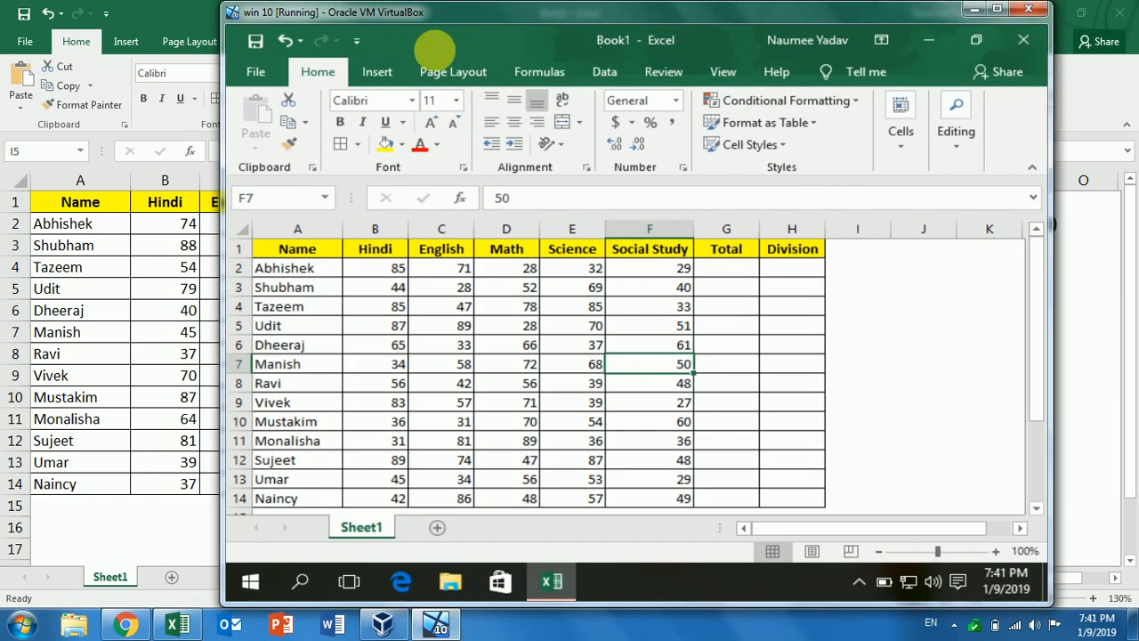
Confirm Office Professional Plus 2019 activation on the Account page, then return to the sheet
left_click(256, 85)
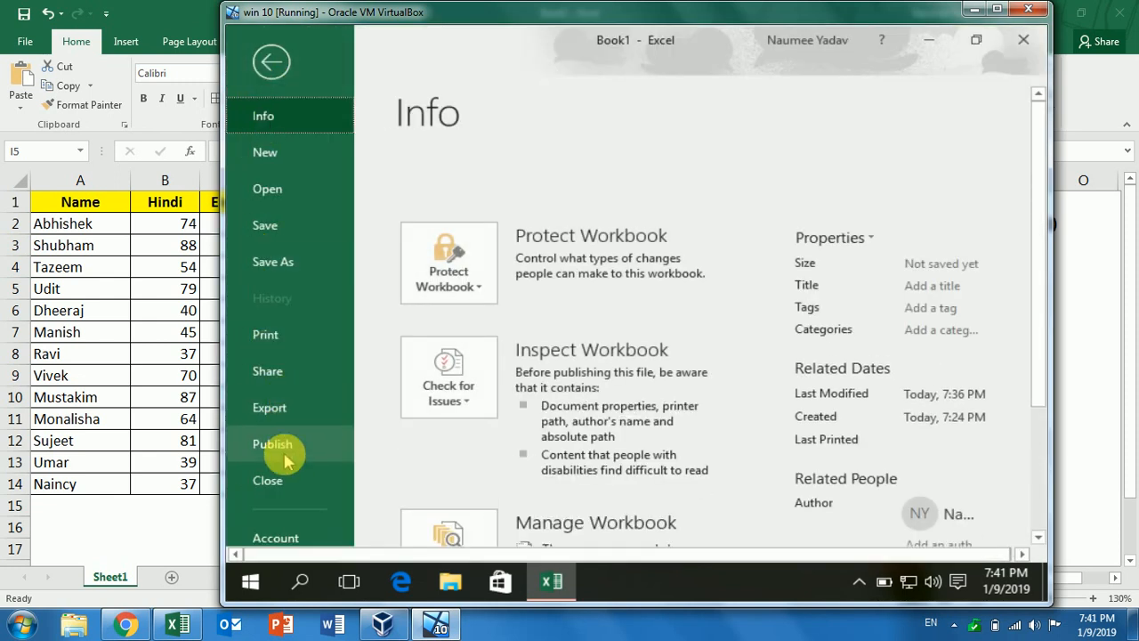
left_click(288, 534)
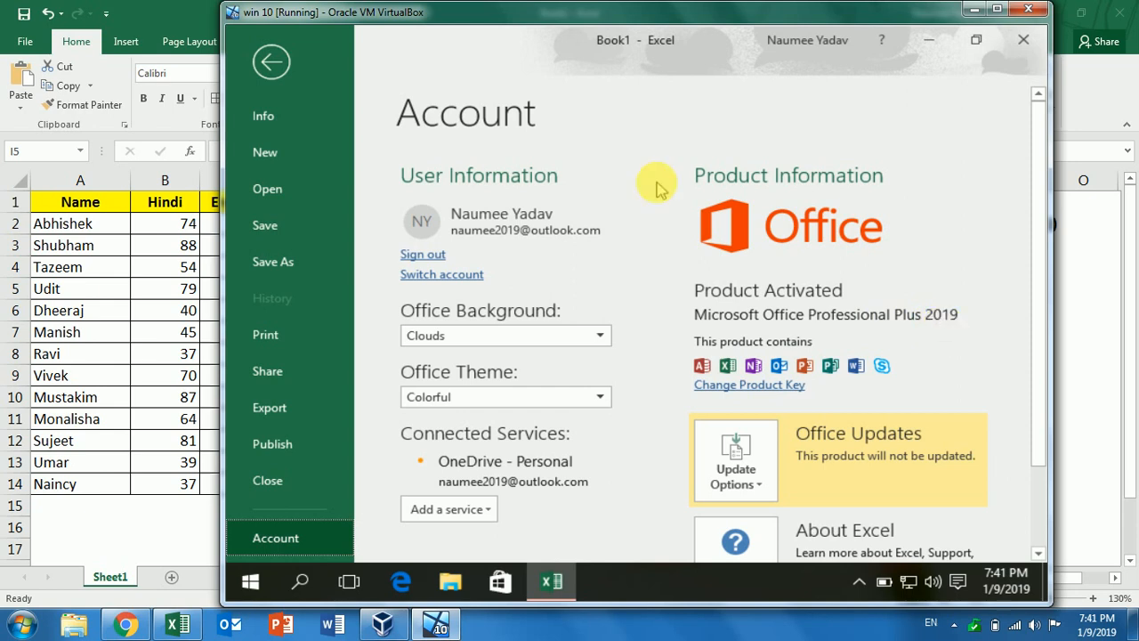
left_click(272, 63)
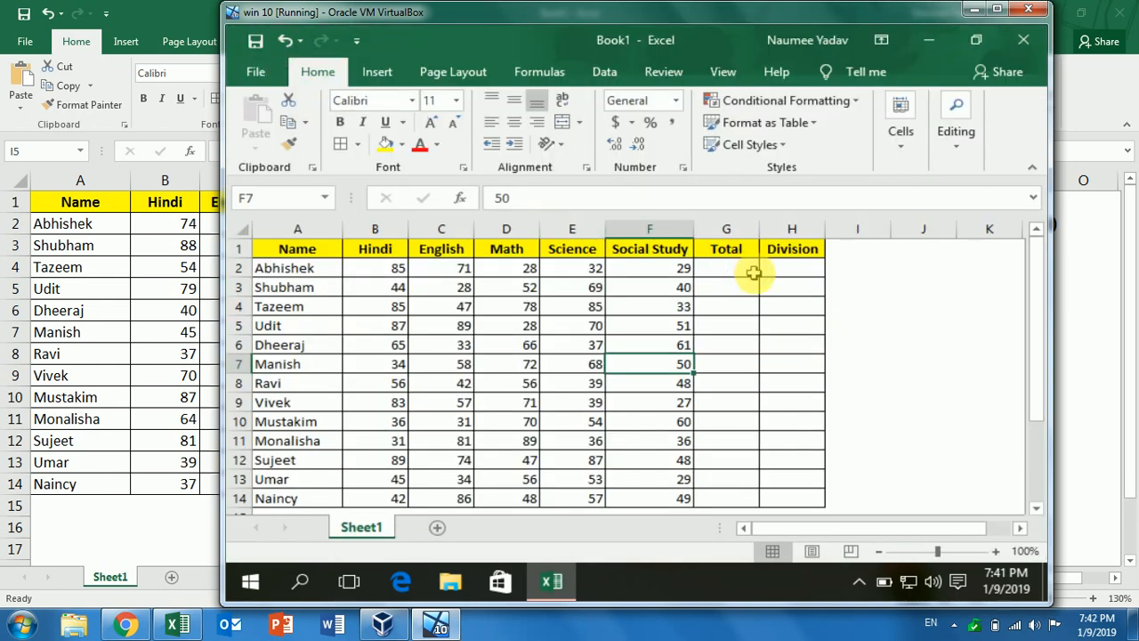
Enter =SUM(B2:F2) in G2 and fill it down to G14, giving totals 245 to 282
left_click(740, 268)
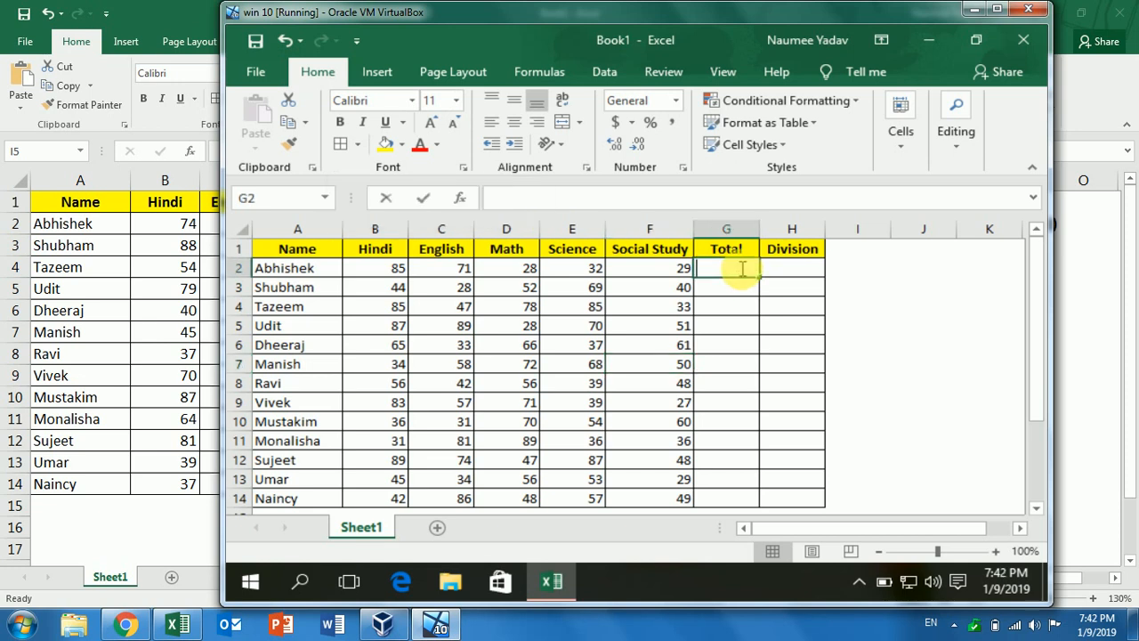
type("=sum")
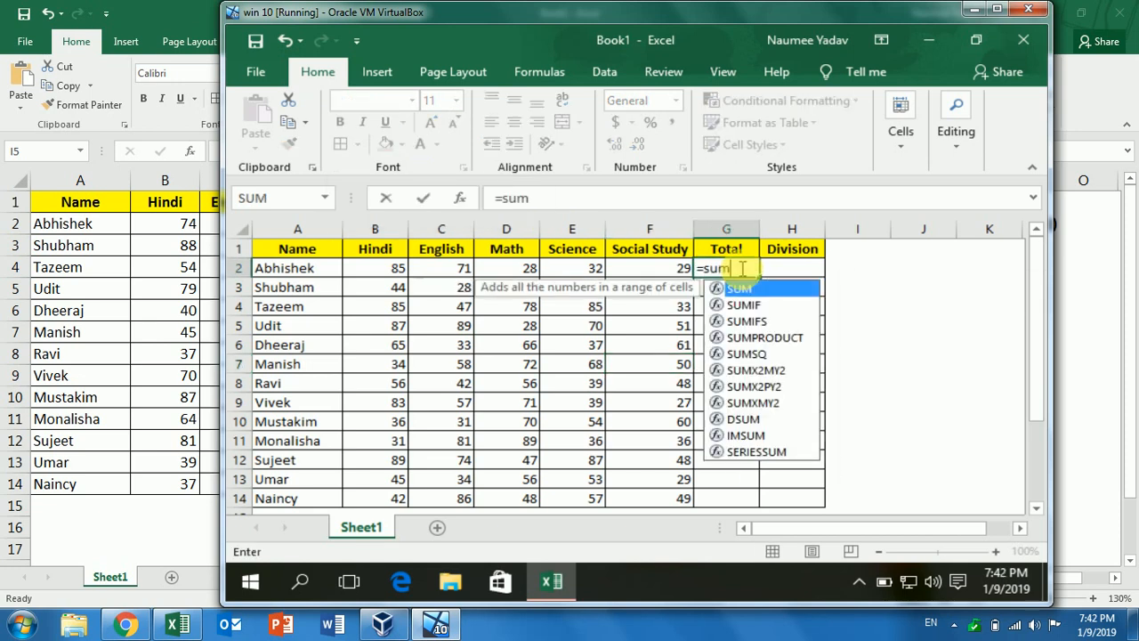
key("Tab")
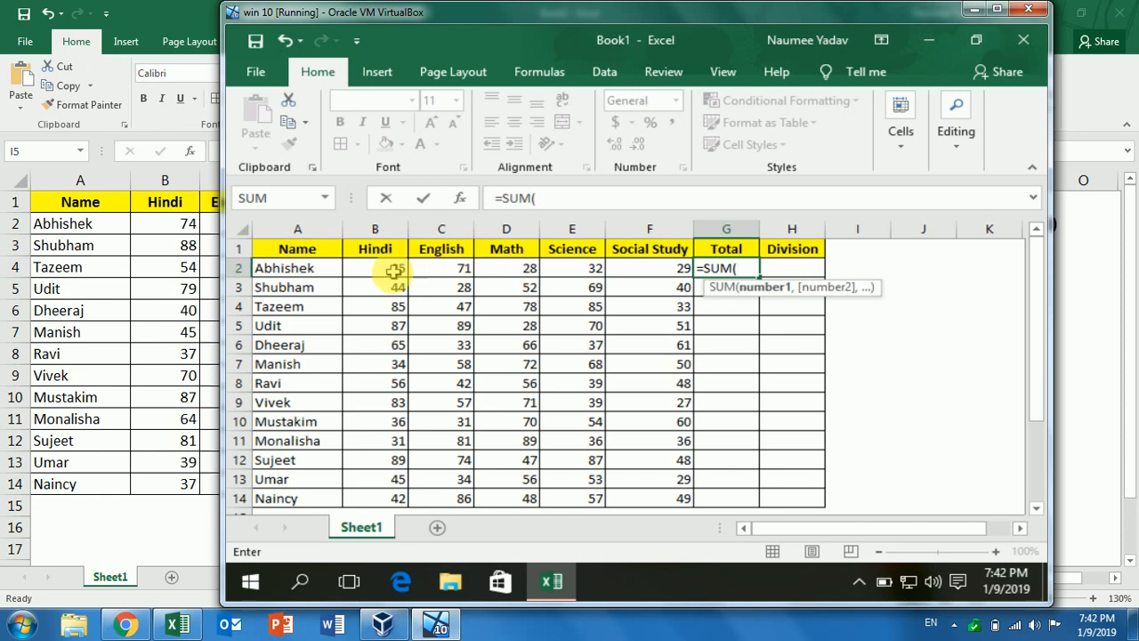
left_click_drag(385, 267, 647, 276)
type(")")
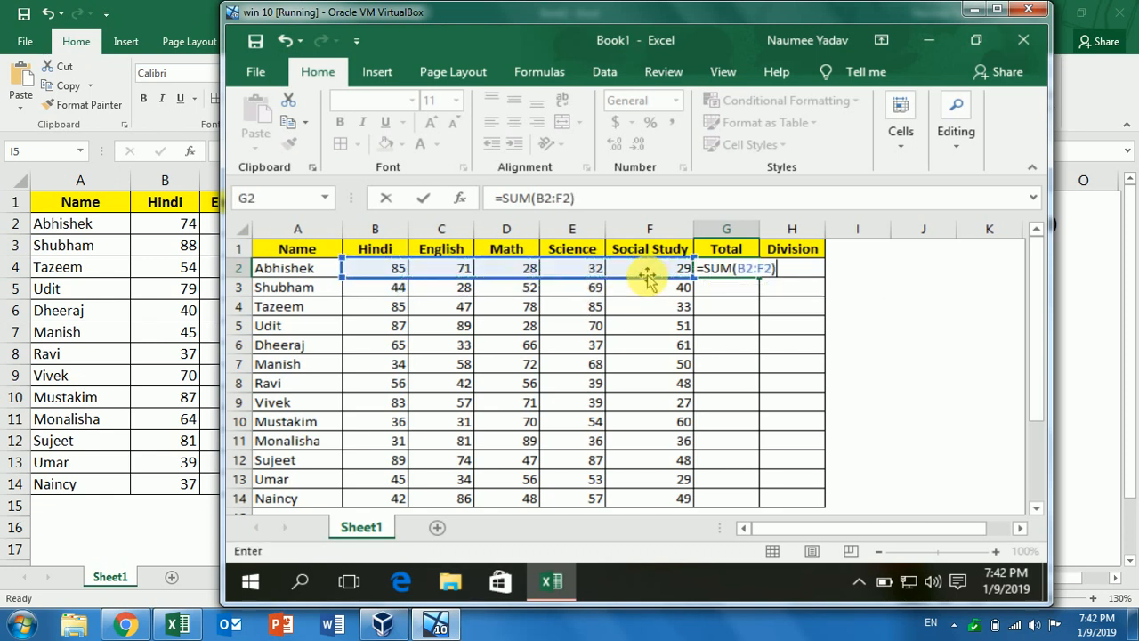
key("Return")
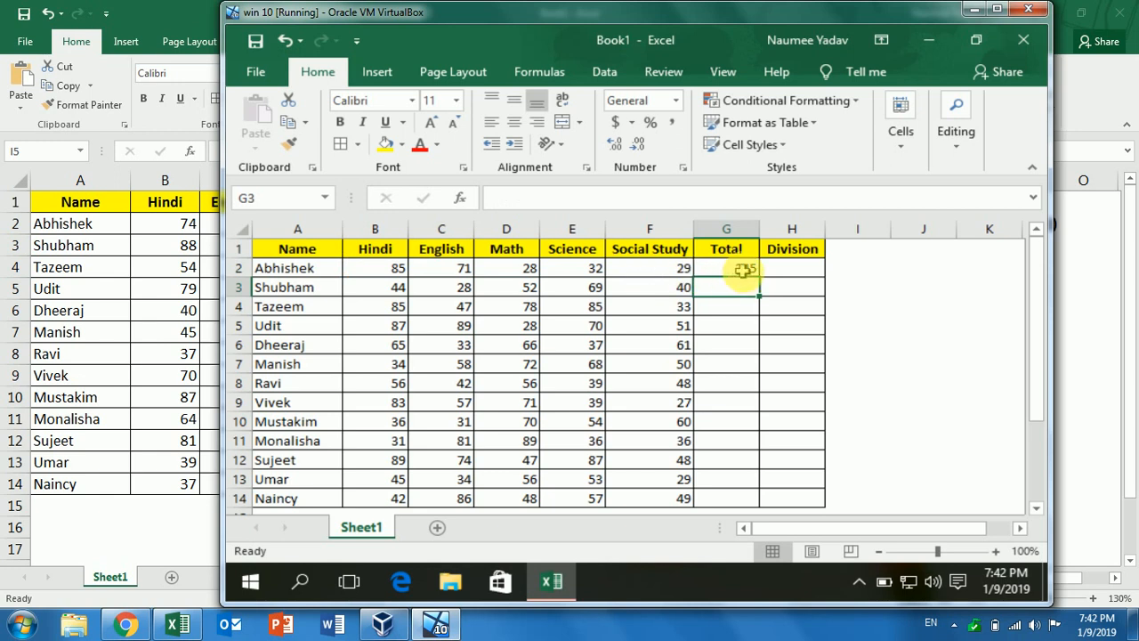
left_click(738, 269)
double_click(761, 278)
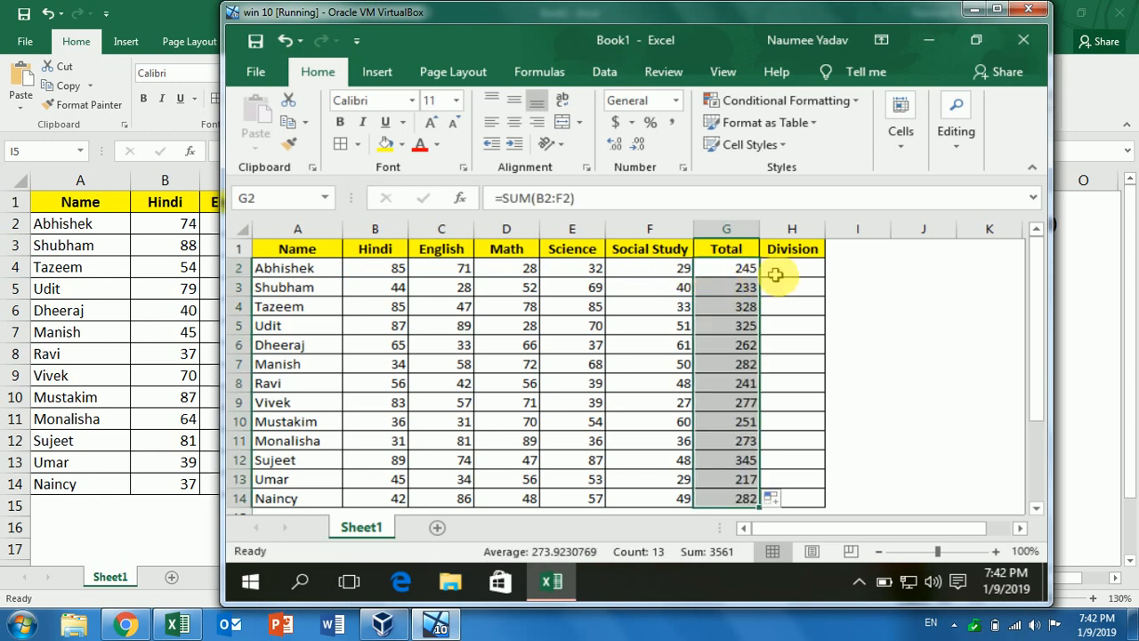
left_click(788, 267)
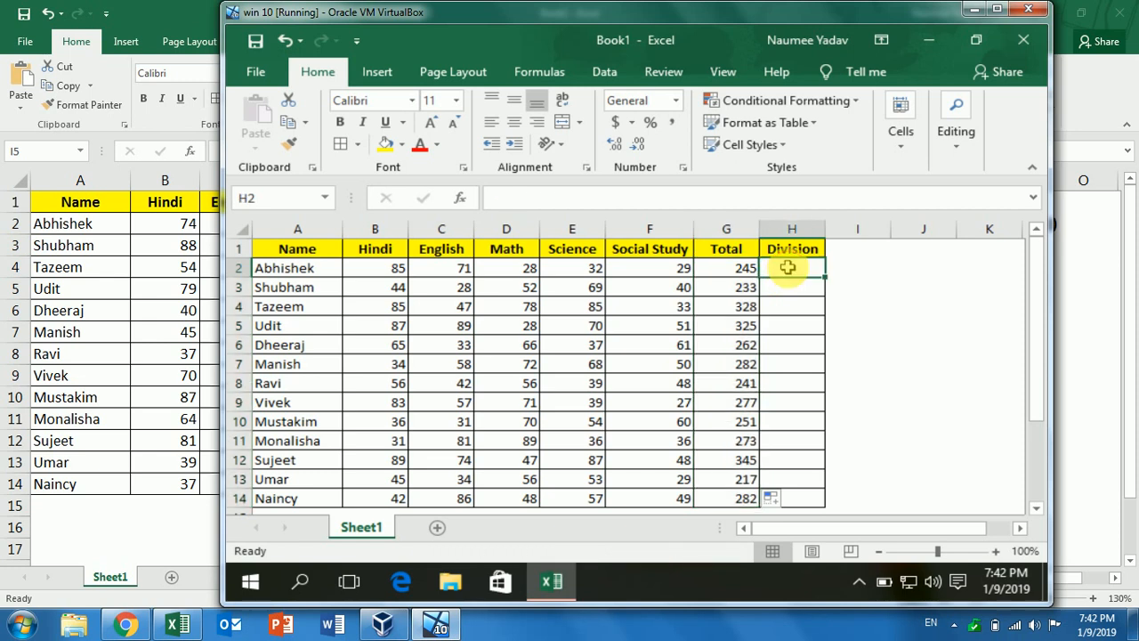
Try an =IF formula in J4, then clear it
left_click(871, 333)
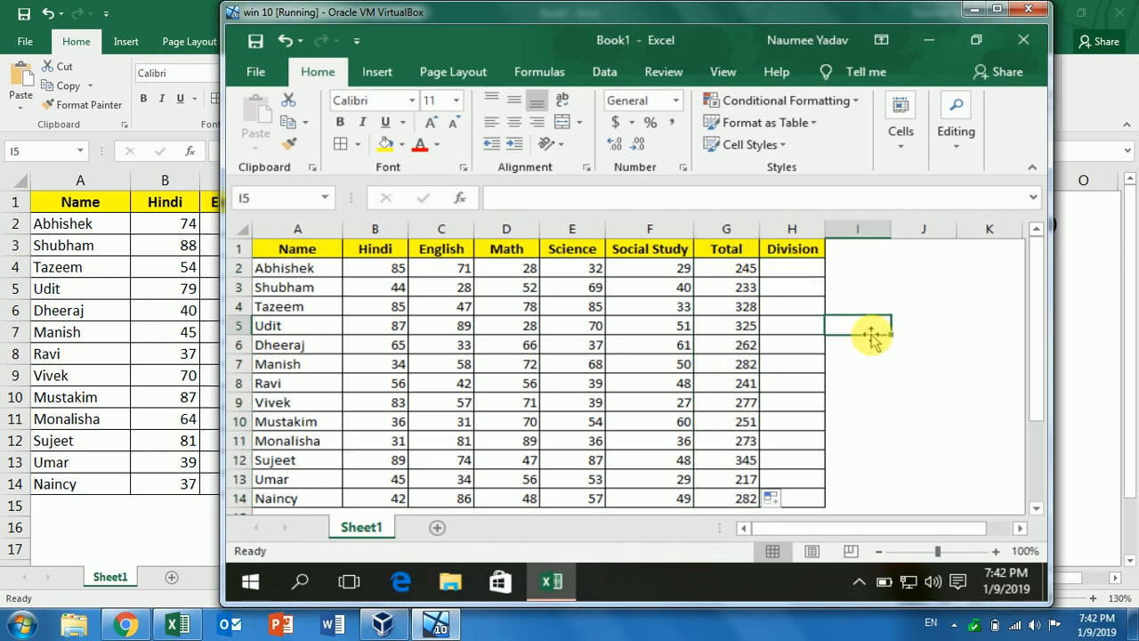
left_click(901, 304)
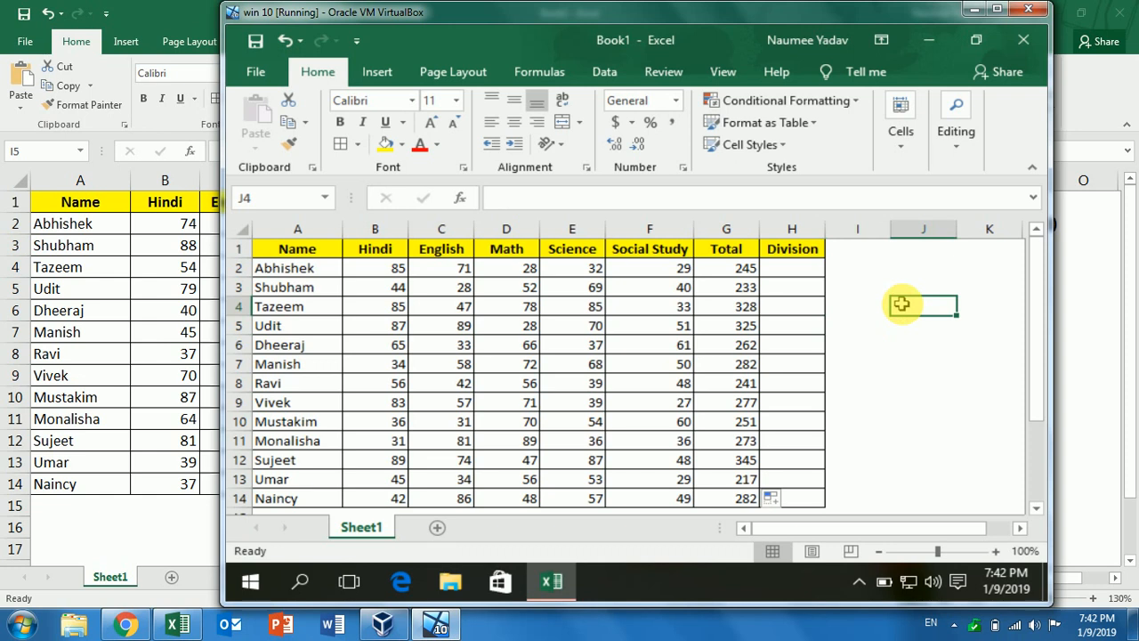
type("=i")
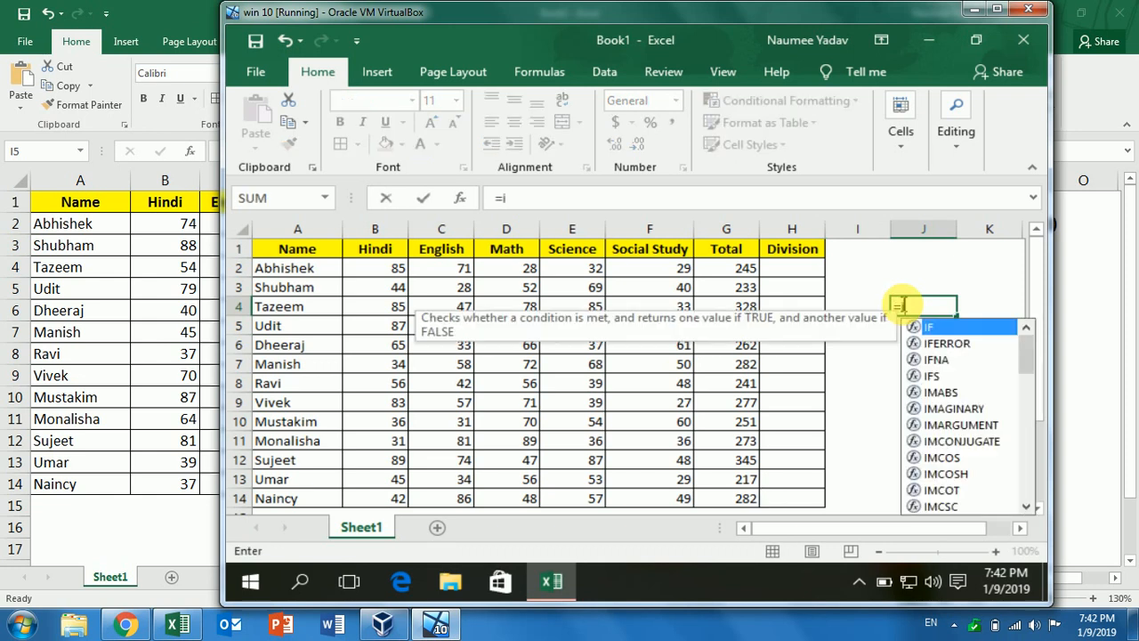
type("f")
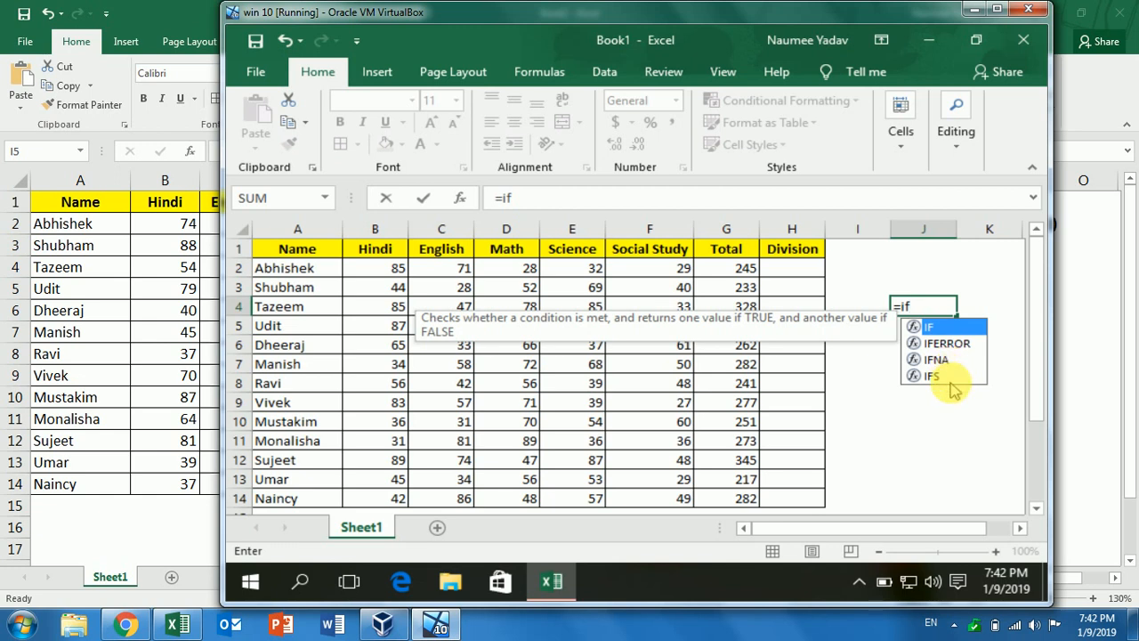
key("BackSpace")
key("BackSpace")
key("BackSpace")
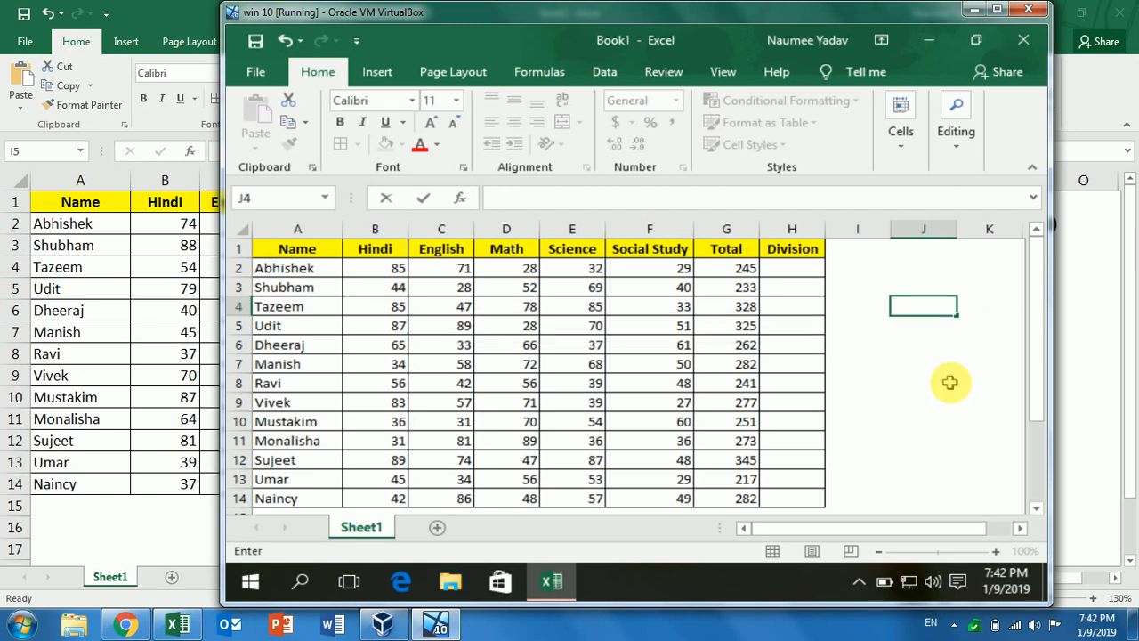
Begin H2's IFS formula with G2>=300 for "1st" and G2>=225 for "2nd"
left_click(791, 268)
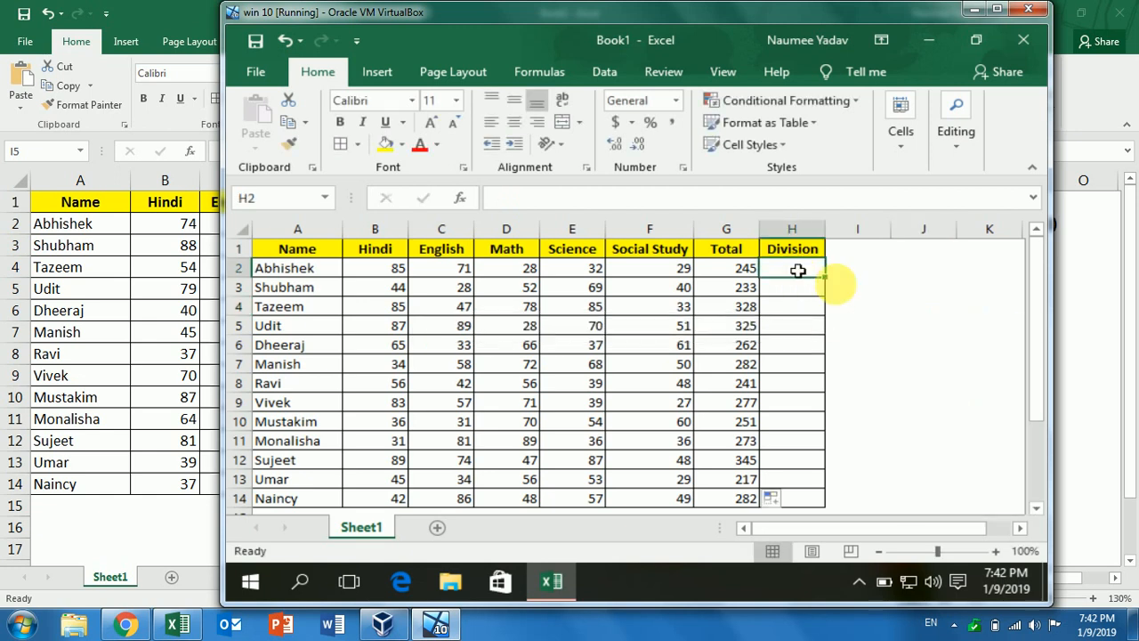
type("=")
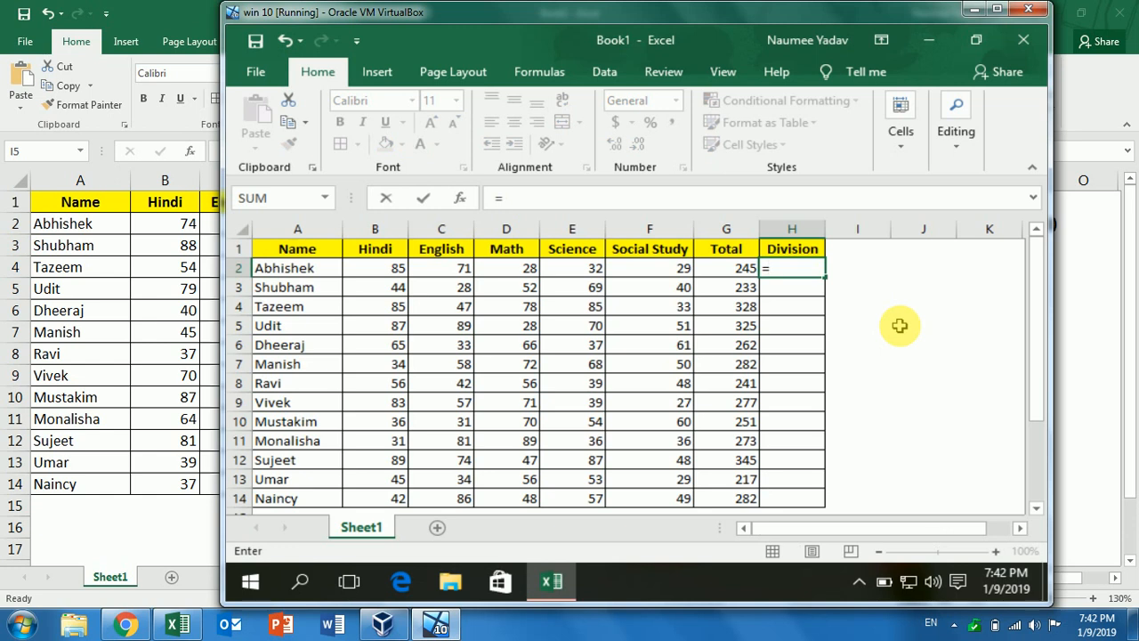
type("ifs")
key("Tab")
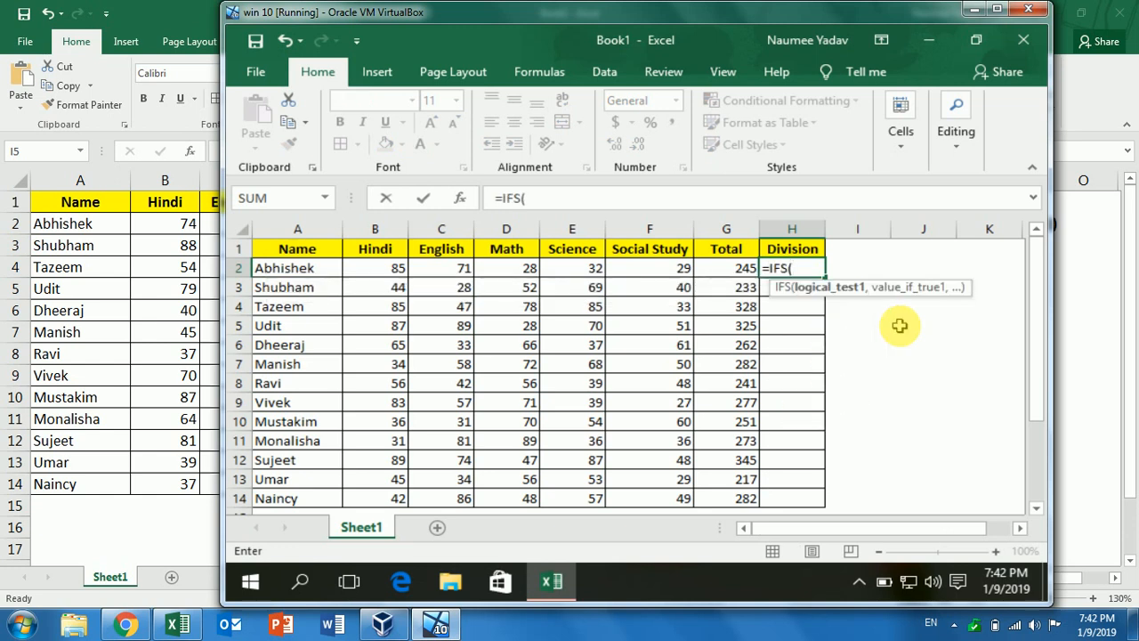
left_click(732, 270)
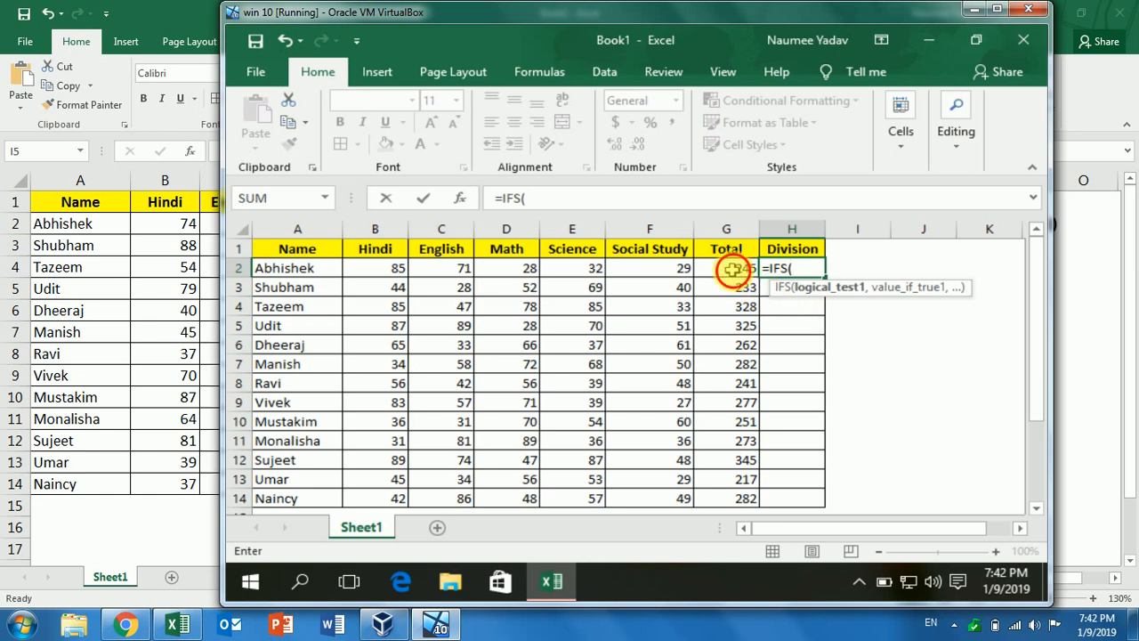
type(">")
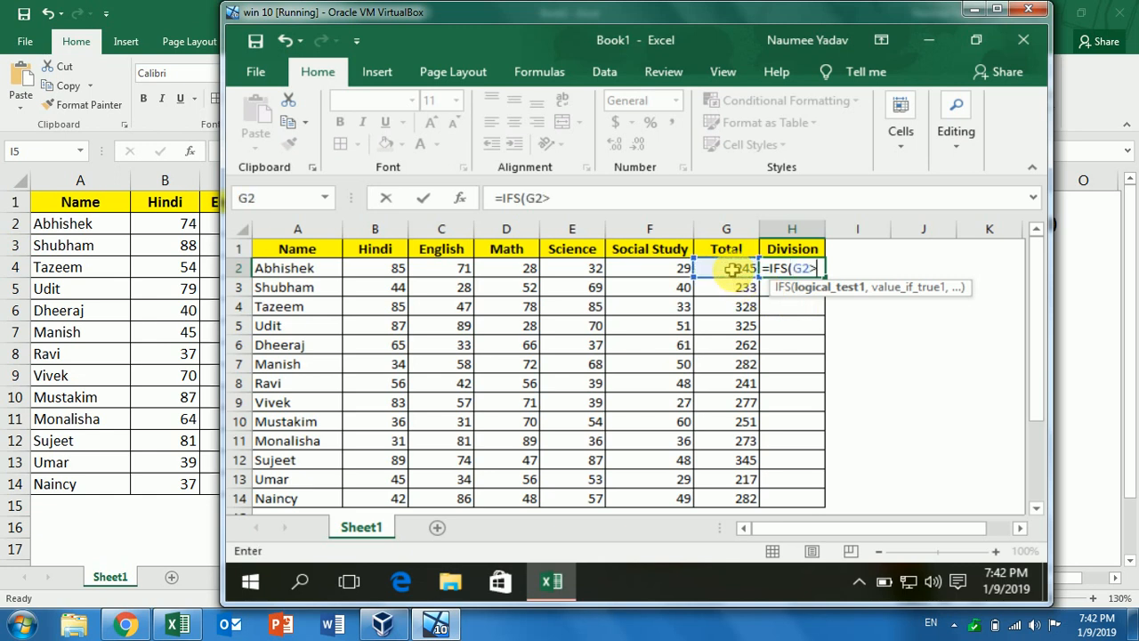
type("=300,")
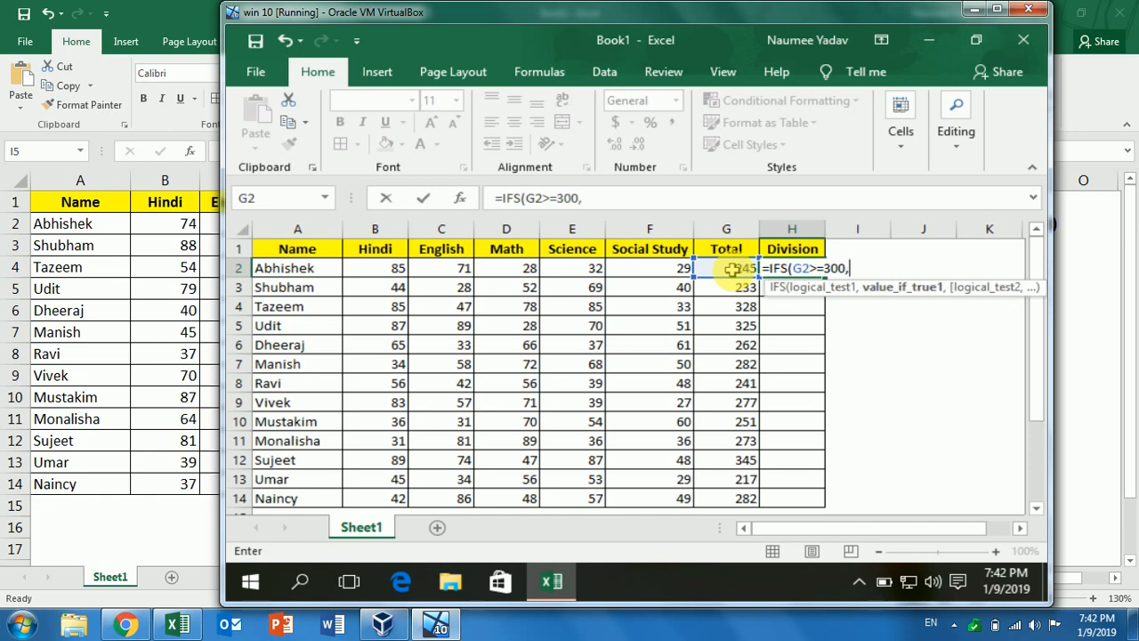
type("\"1st\",")
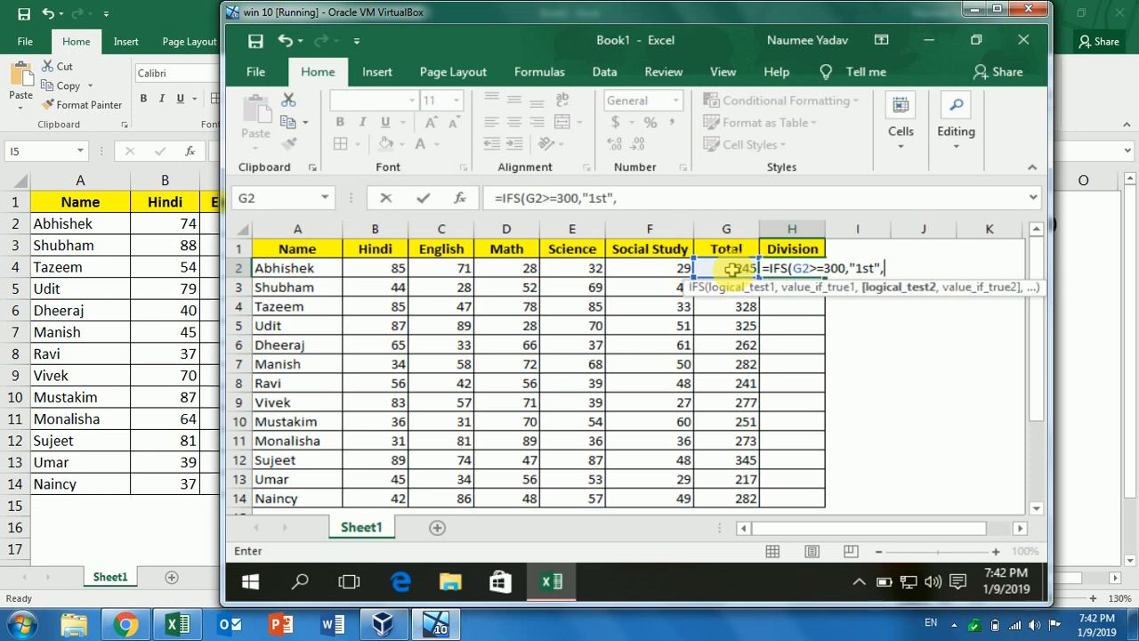
left_click(731, 268)
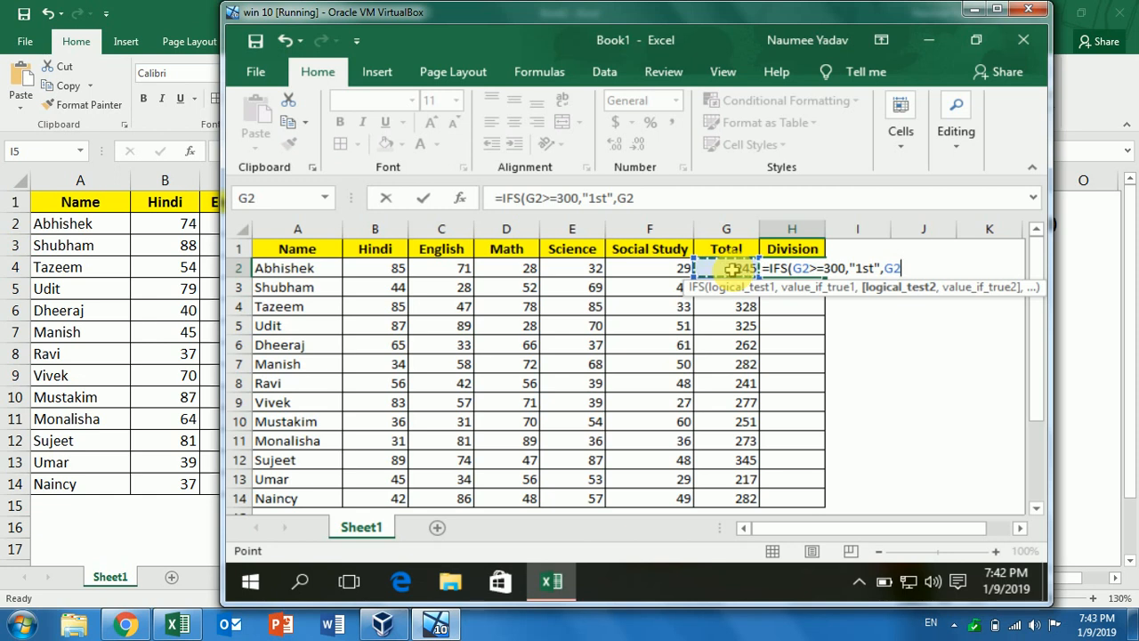
type(">=22")
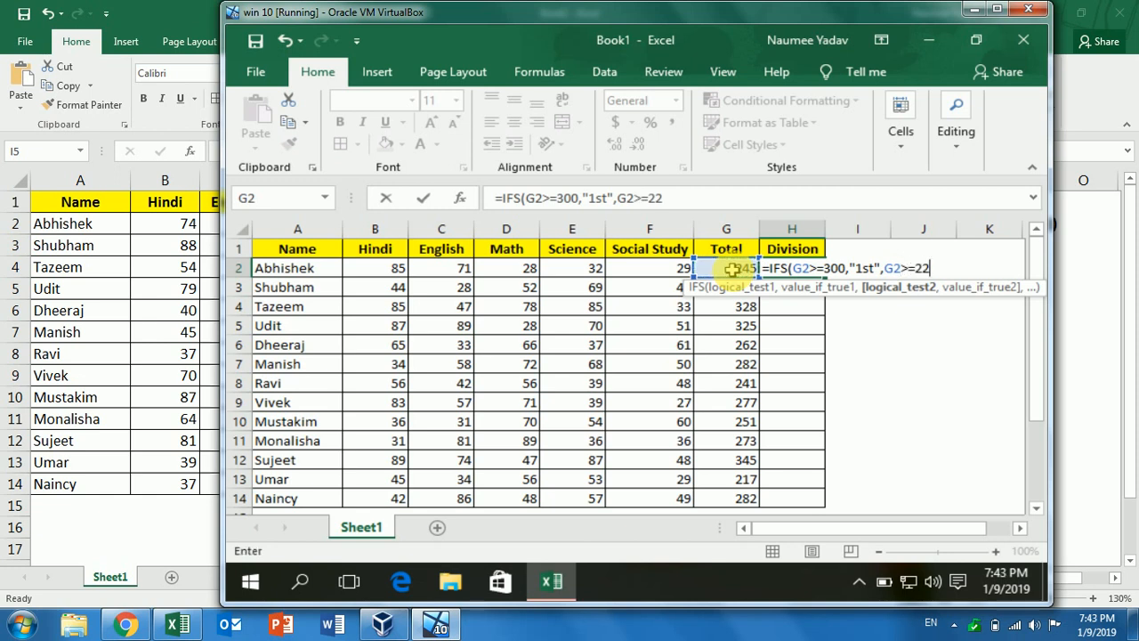
type("5,\"")
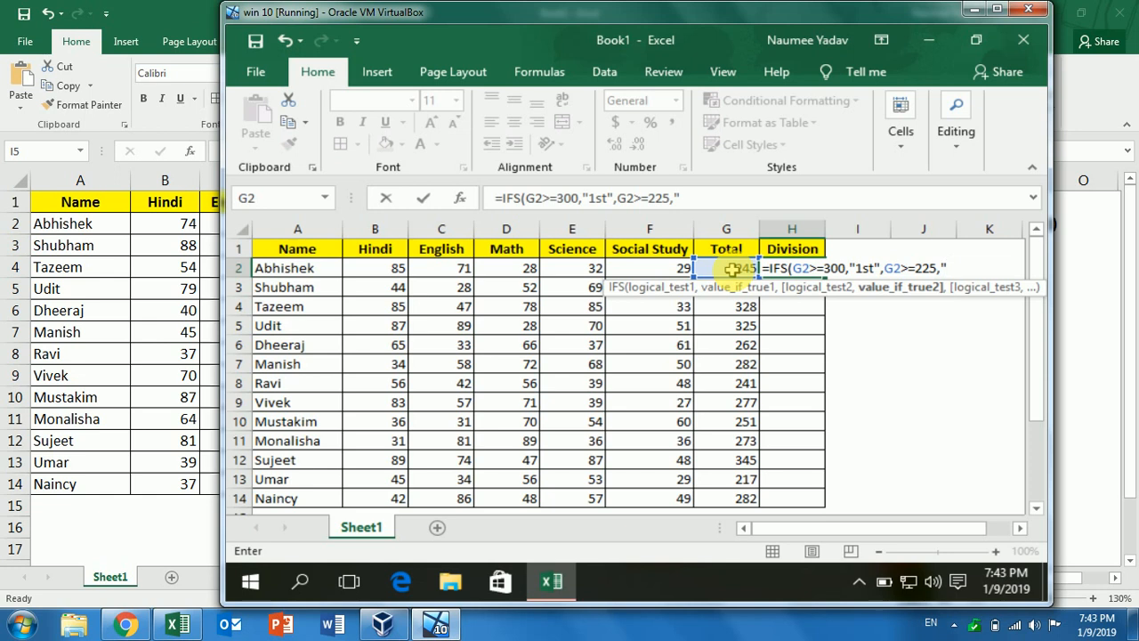
type("2nd\",")
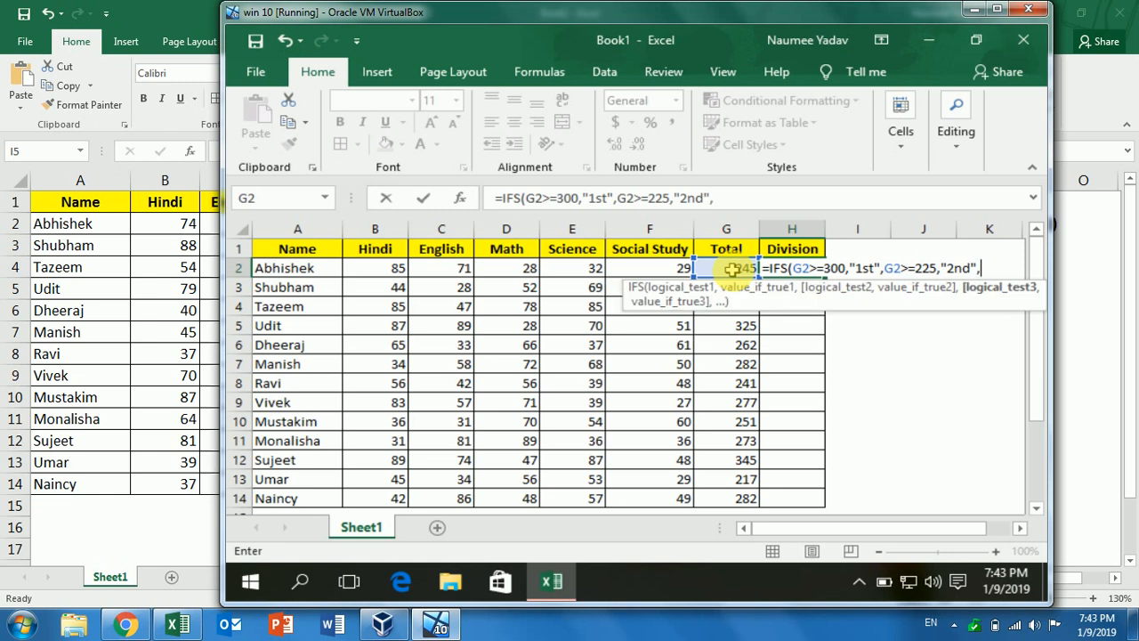
Finish the IFS with G2>=150 for "3rd" and G2<150 for "fail", then commit it
left_click(730, 268)
type(">")
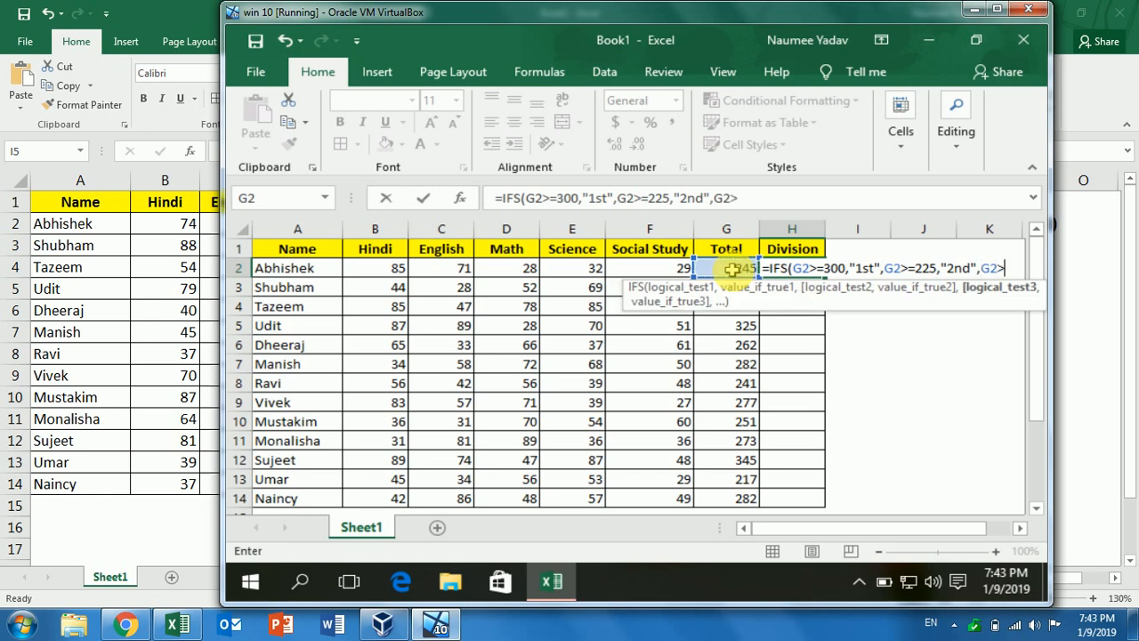
type("=")
type("1")
type("5")
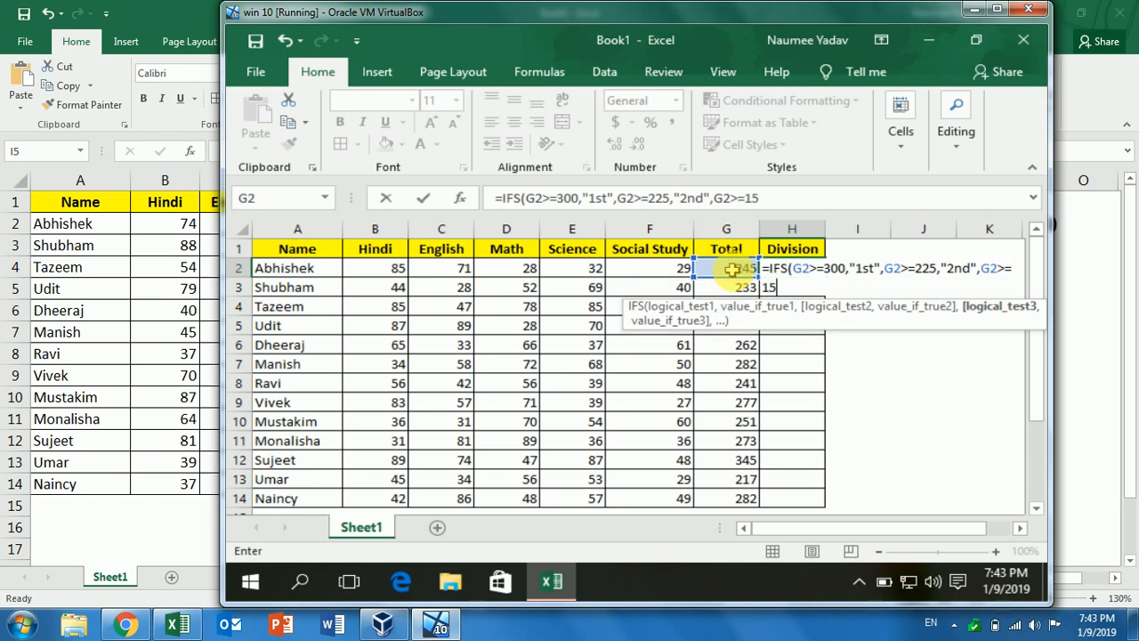
type("0,")
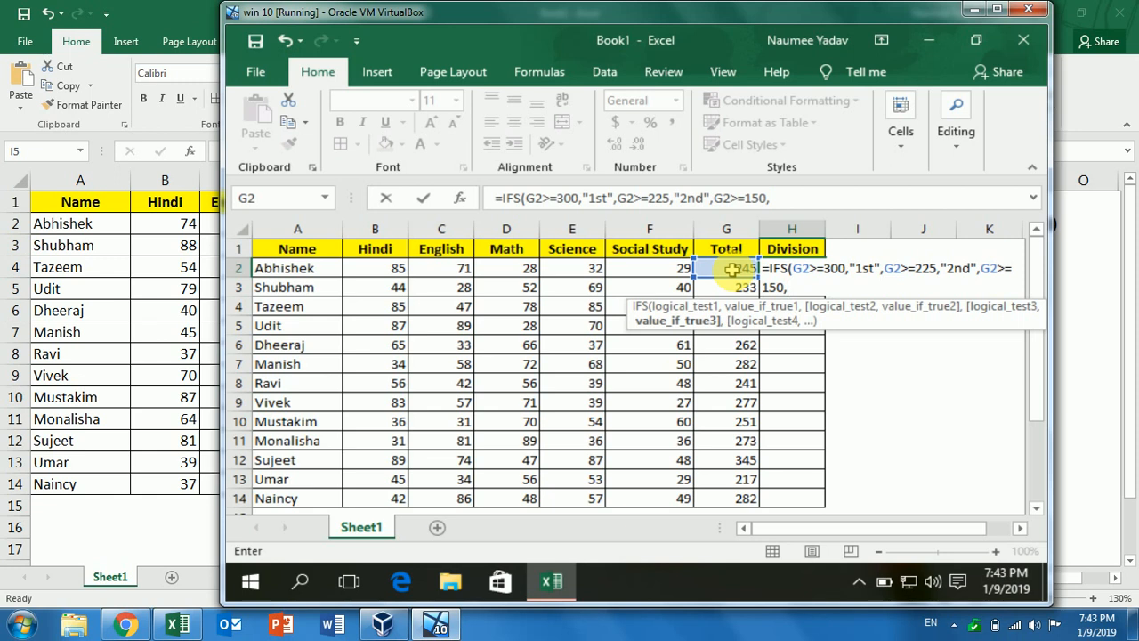
type("\"3rd\",")
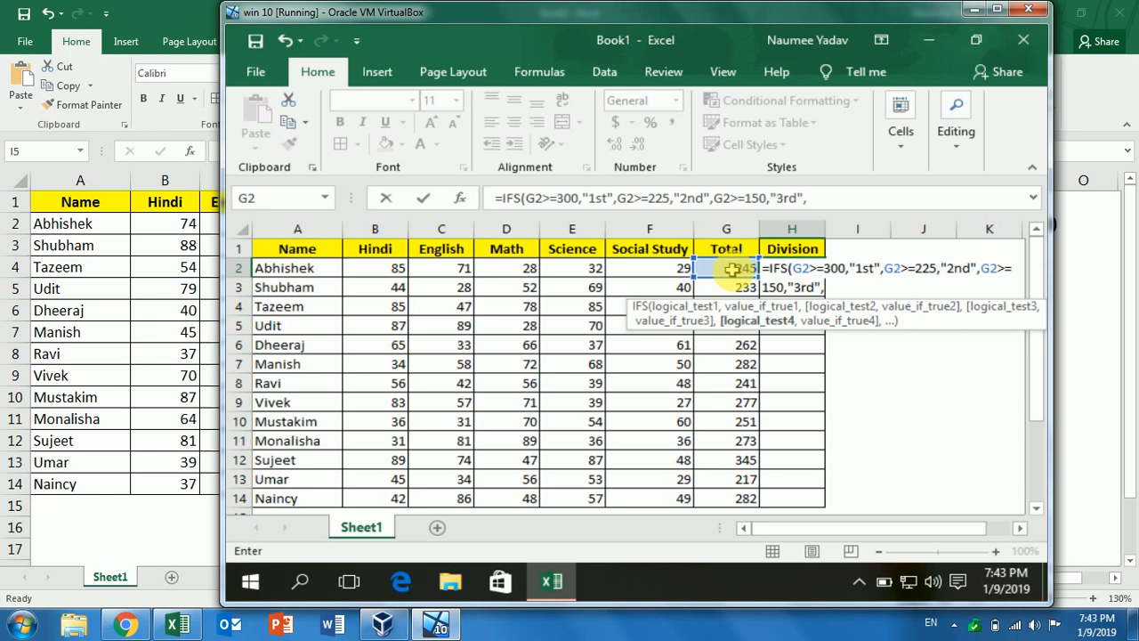
left_click(731, 269)
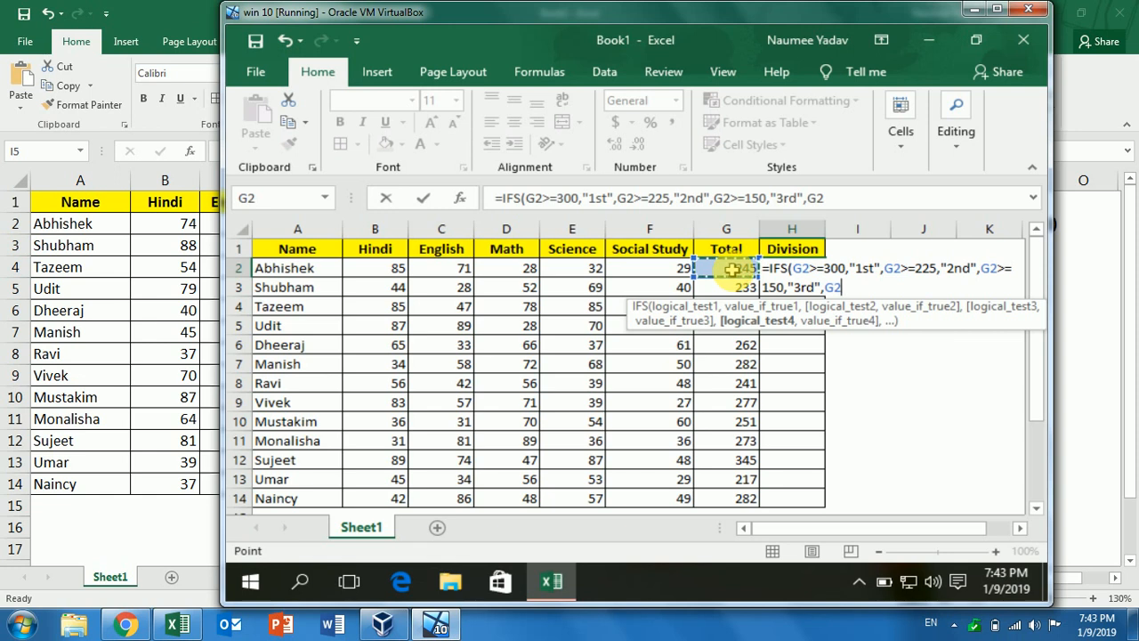
type("<150,")
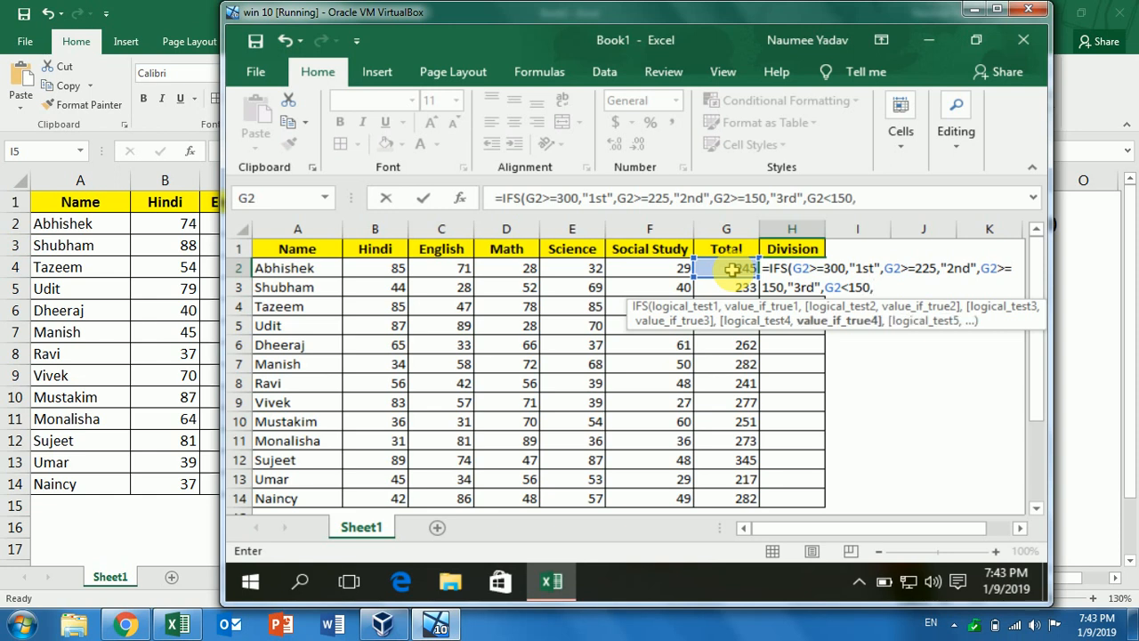
type("\"fail\")")
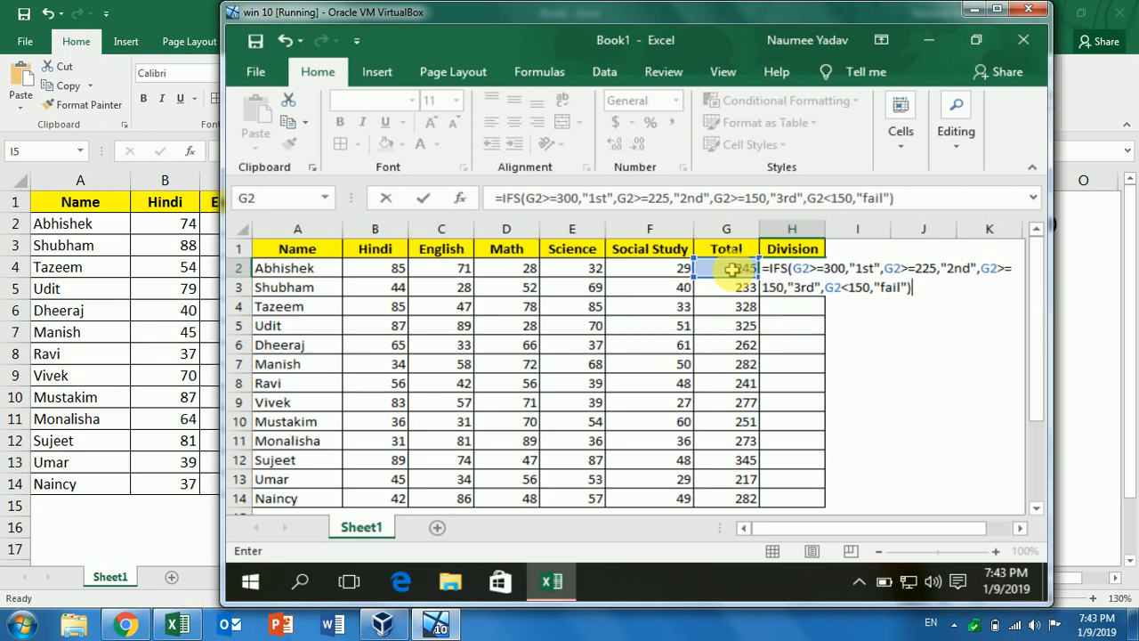
key("Return")
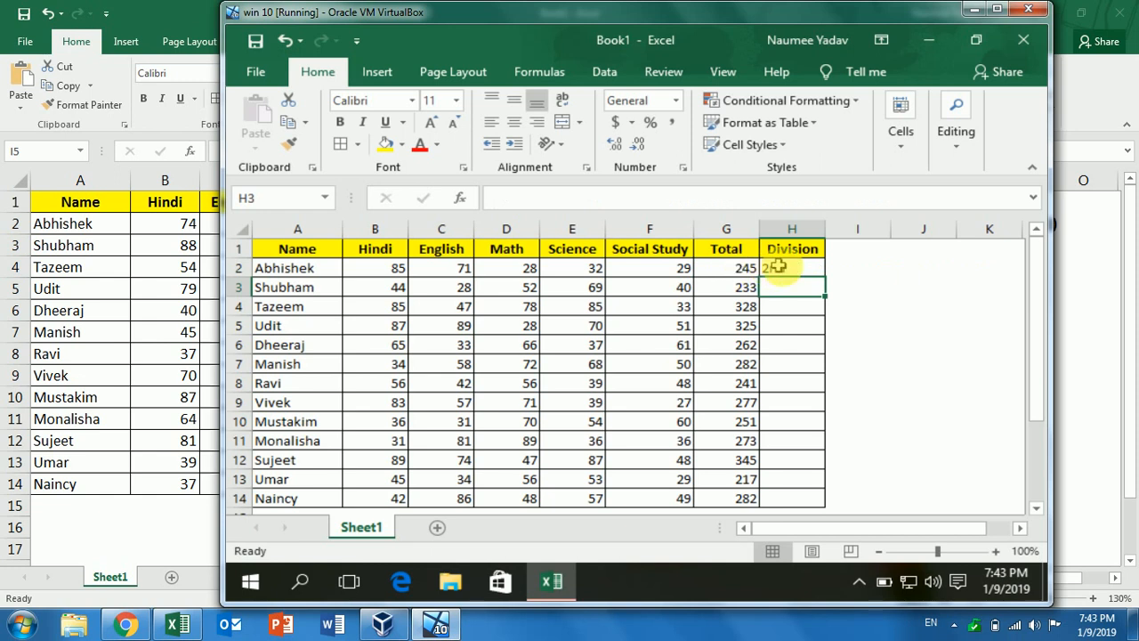
Fill the IFS Division formula from H2 down to H14 and check the copies in rows 3 and 4
left_click(791, 268)
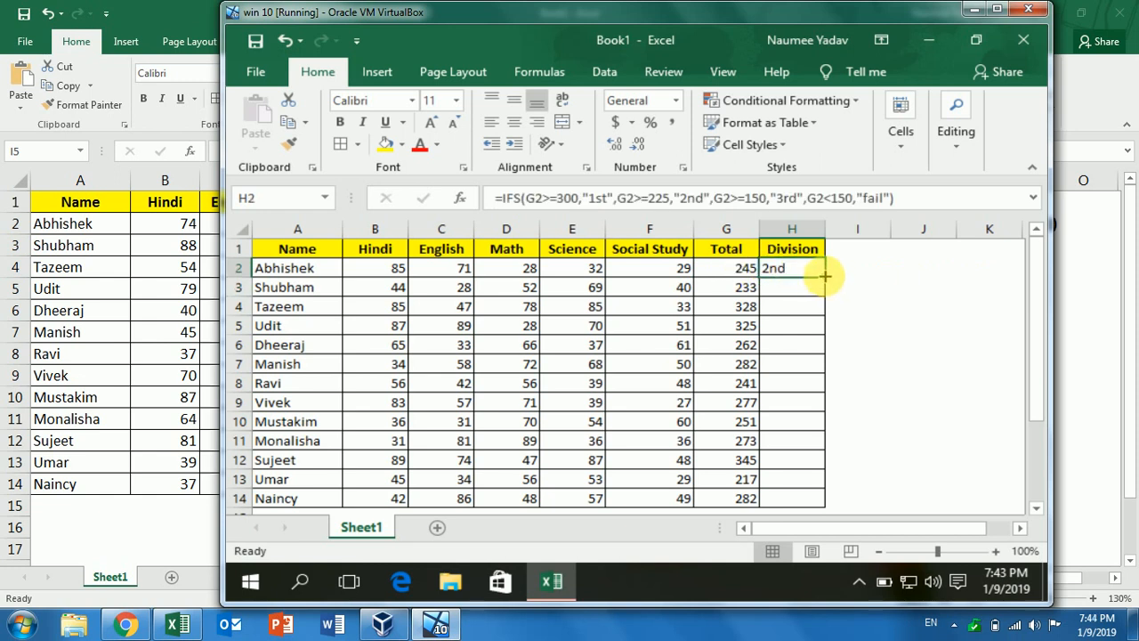
double_click(824, 276)
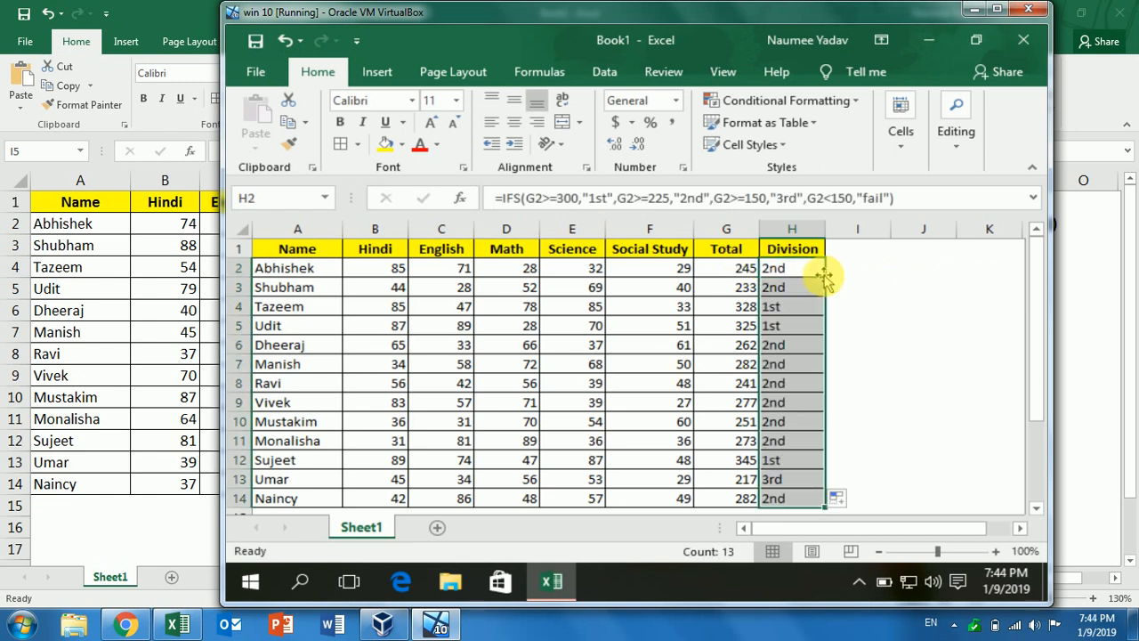
left_click(782, 304)
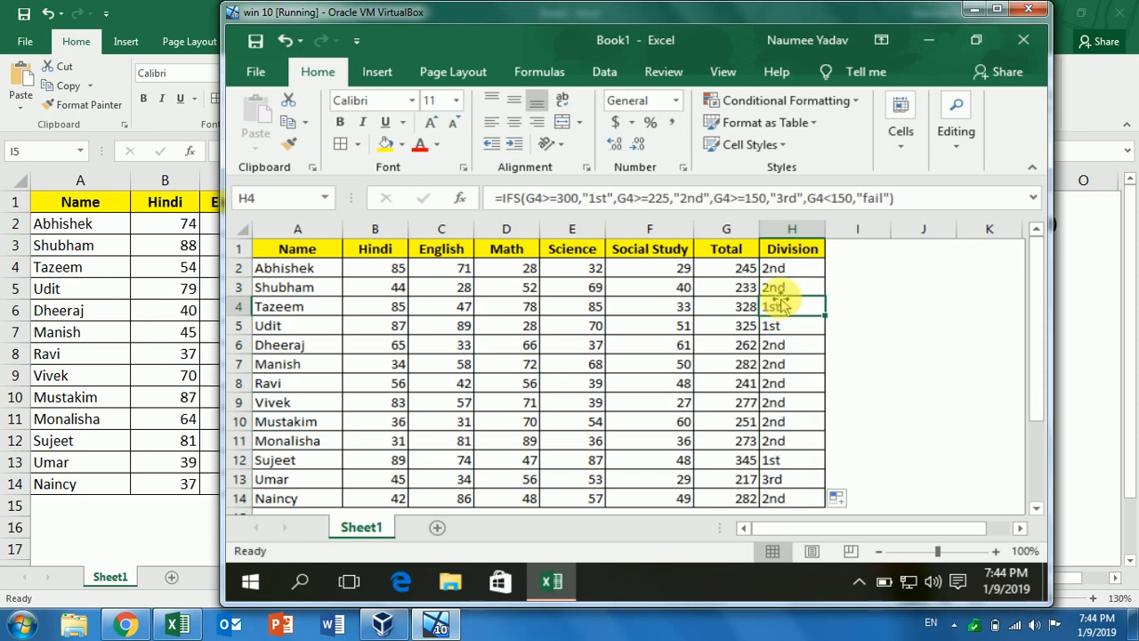
left_click(782, 285)
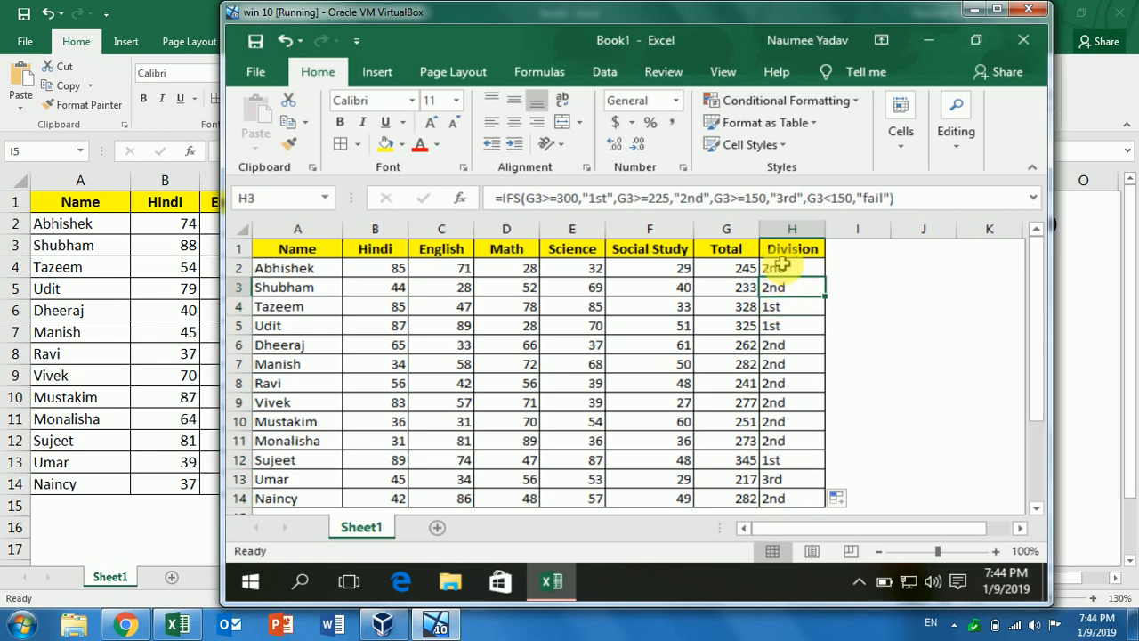
left_click(780, 268)
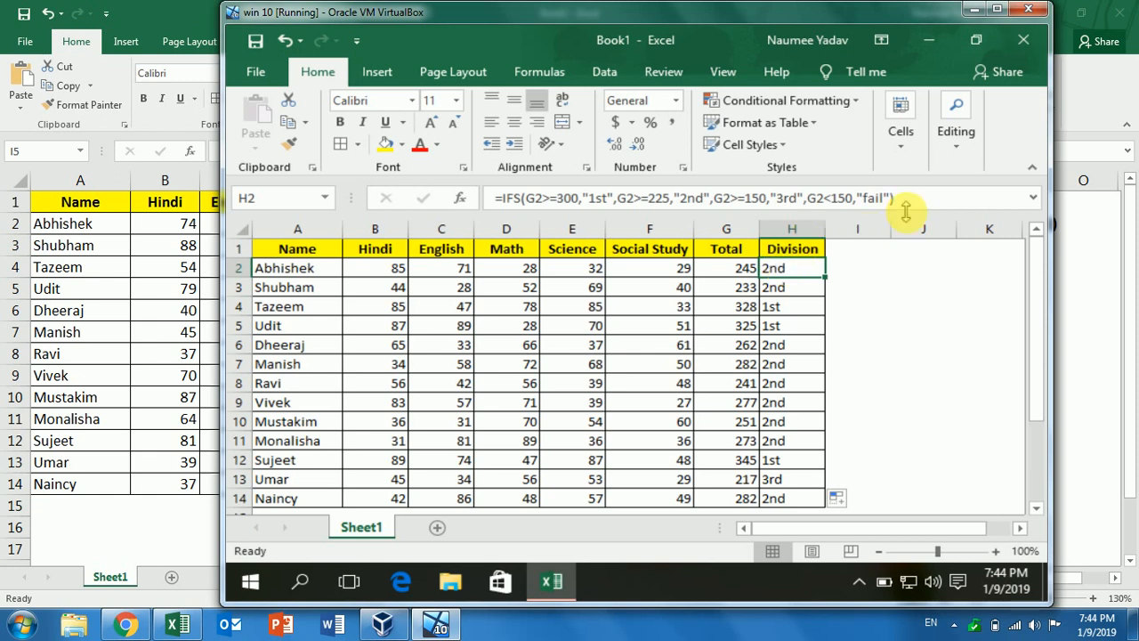
Copy the full text of H2's Division formula from the formula bar without changing it
left_click_drag(910, 198, 461, 198)
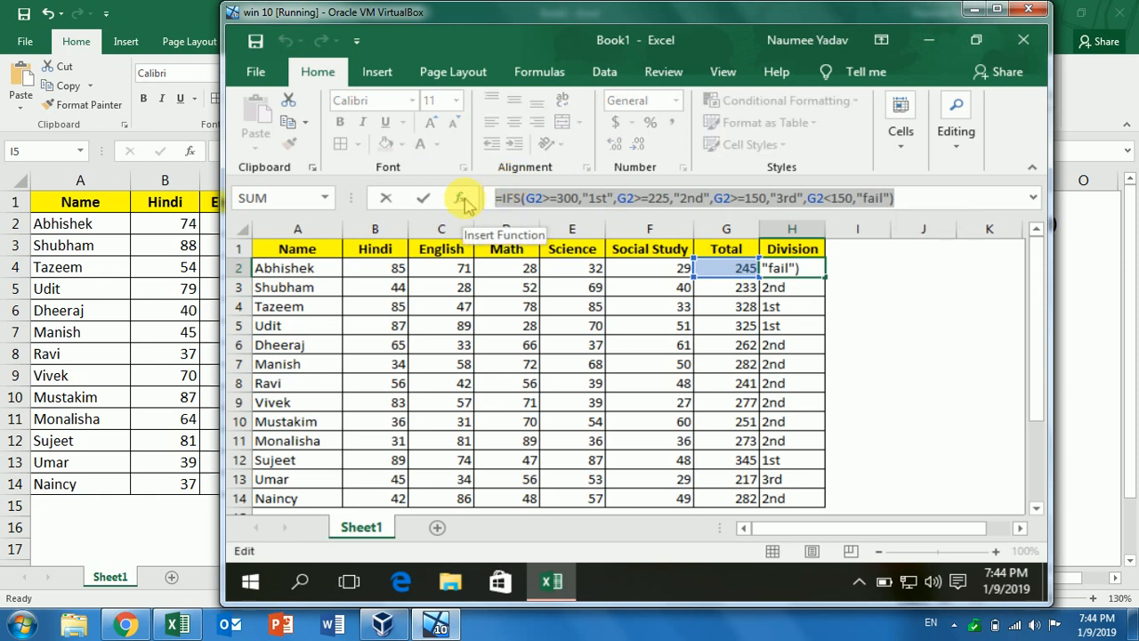
key("ctrl+c")
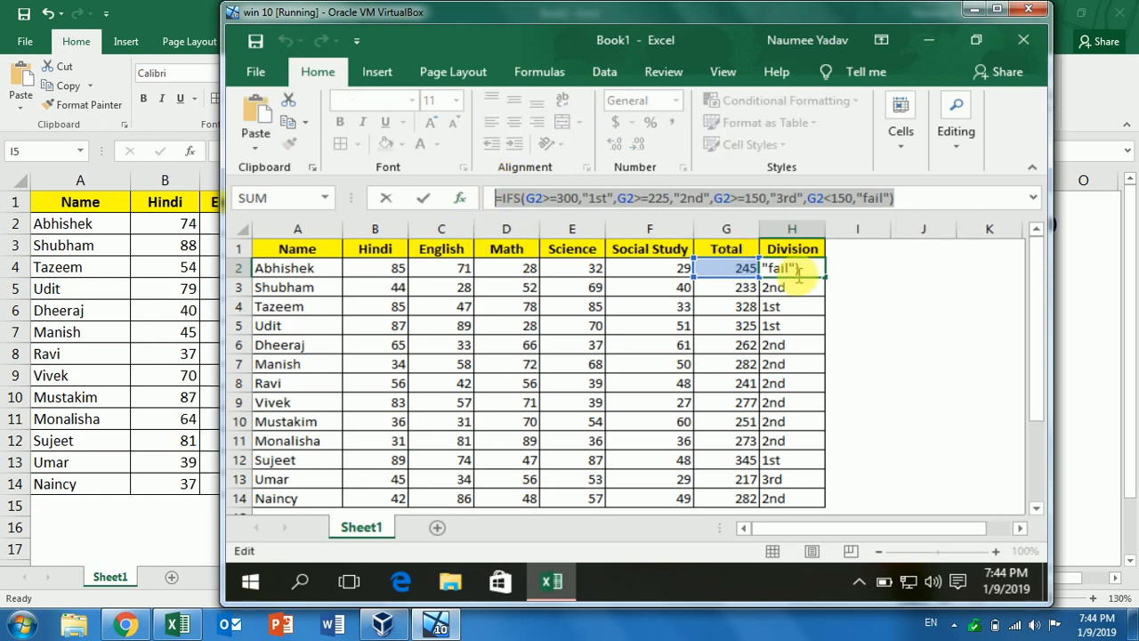
key("Return")
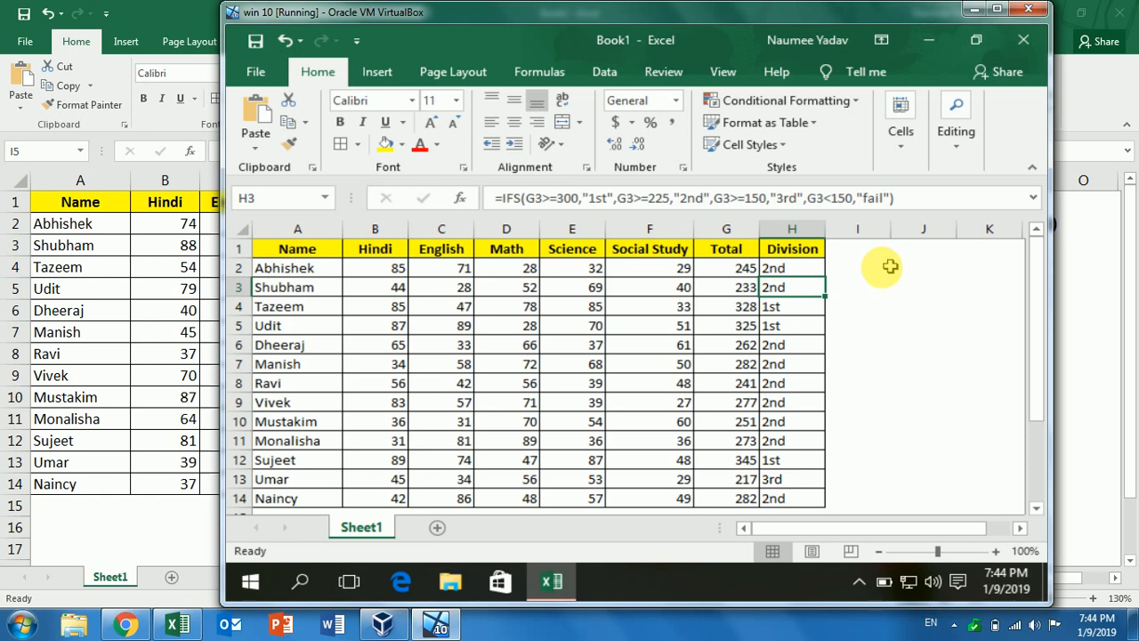
left_click(852, 267)
Paste the IFS formula text into I2 and make it bold
double_click(851, 267)
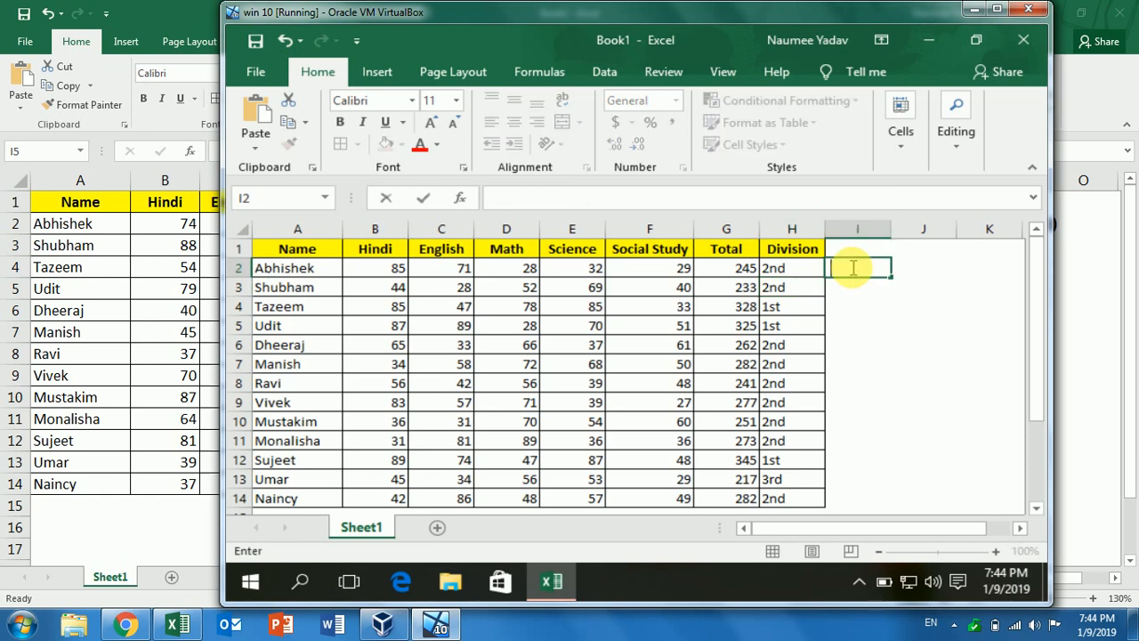
key("ctrl+v")
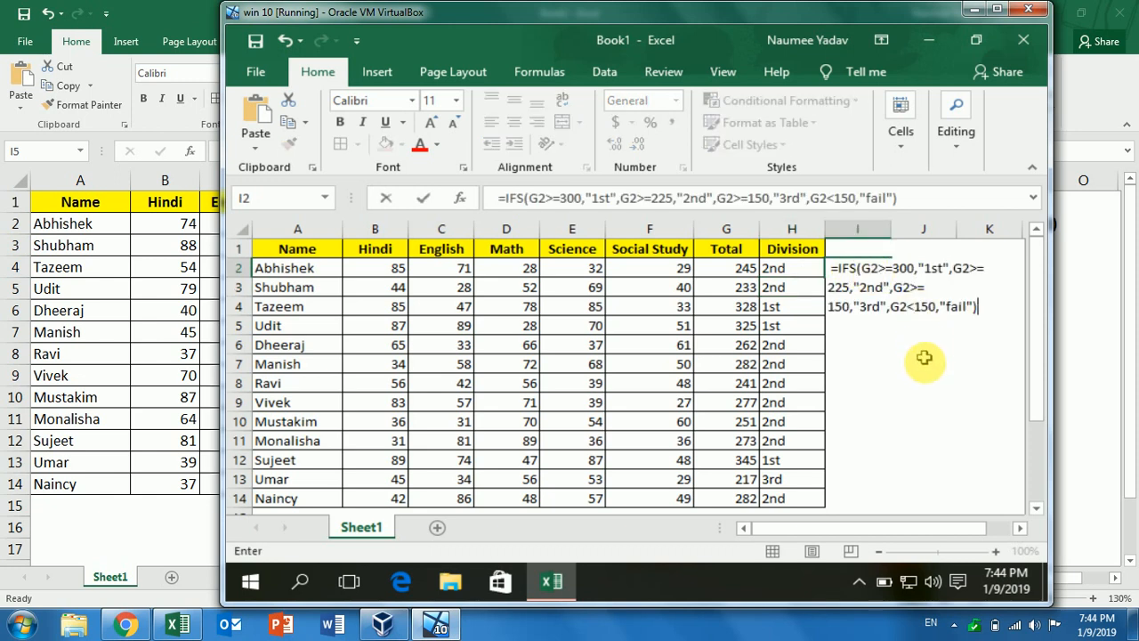
left_click(923, 363)
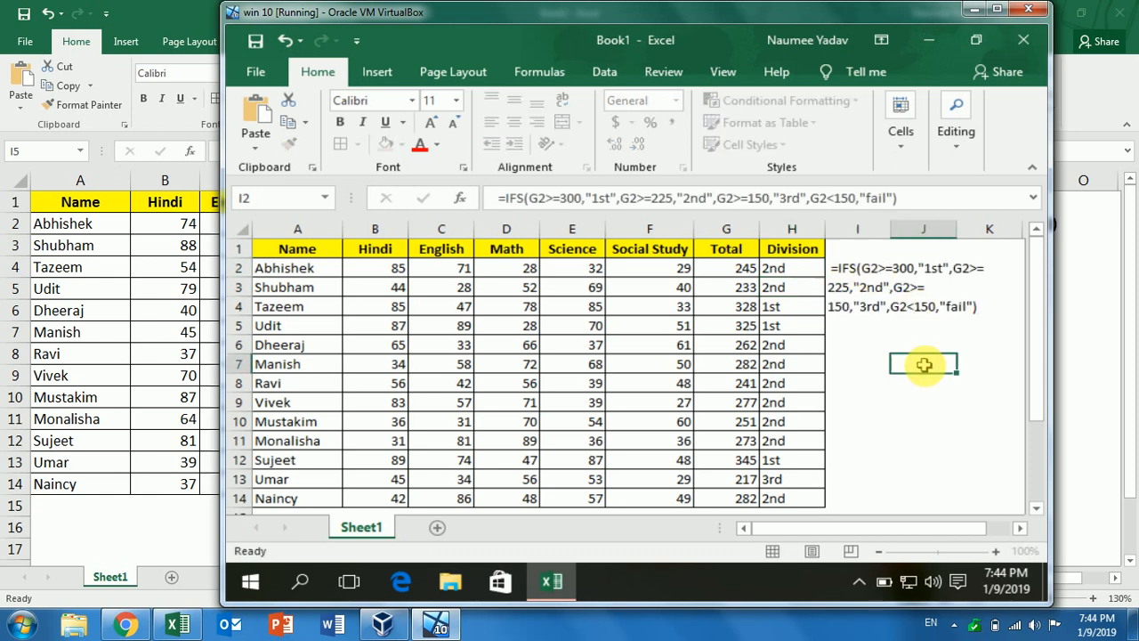
left_click(863, 266)
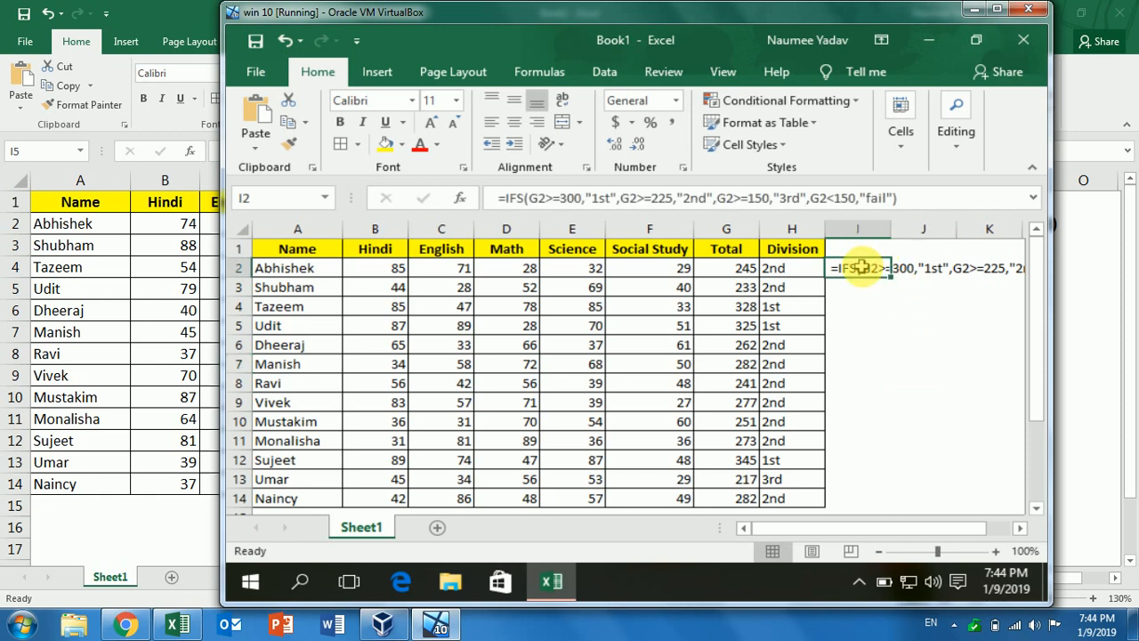
left_click(339, 121)
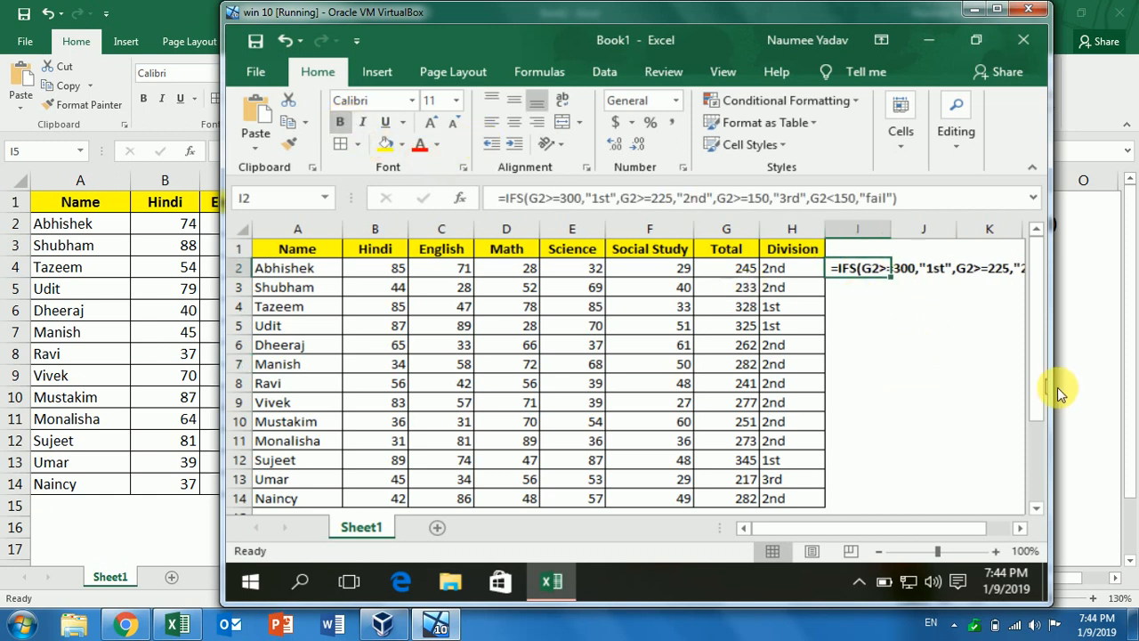
Widen the Excel window and scroll right so the whole formula text in I2 is visible
left_click_drag(1050, 386, 1130, 385)
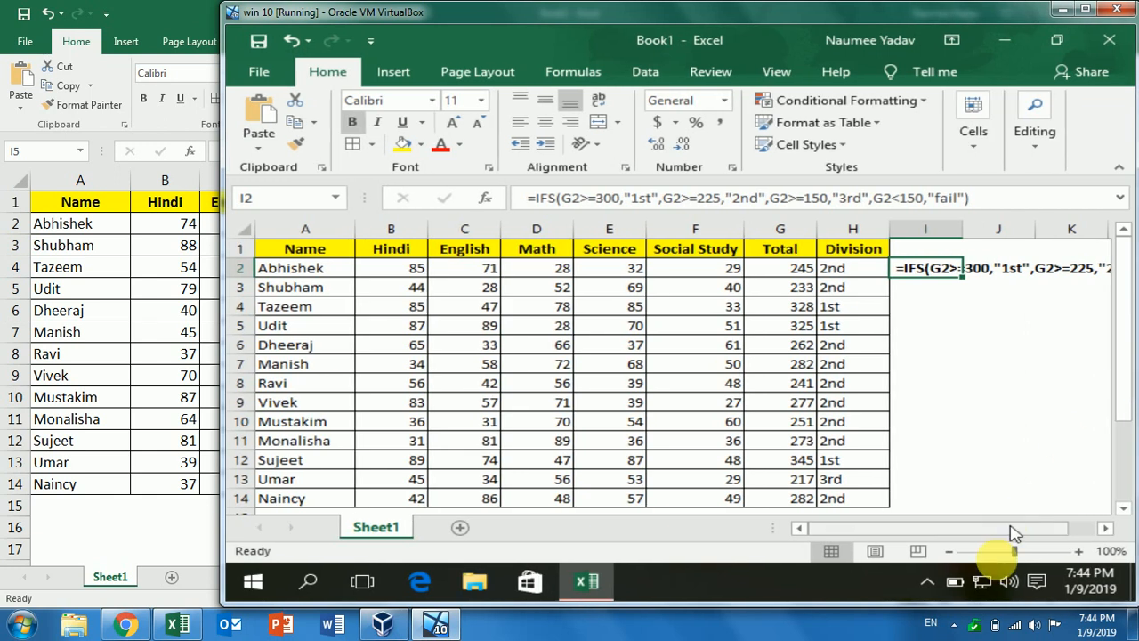
left_click_drag(1009, 531, 1043, 541)
left_click(1103, 531)
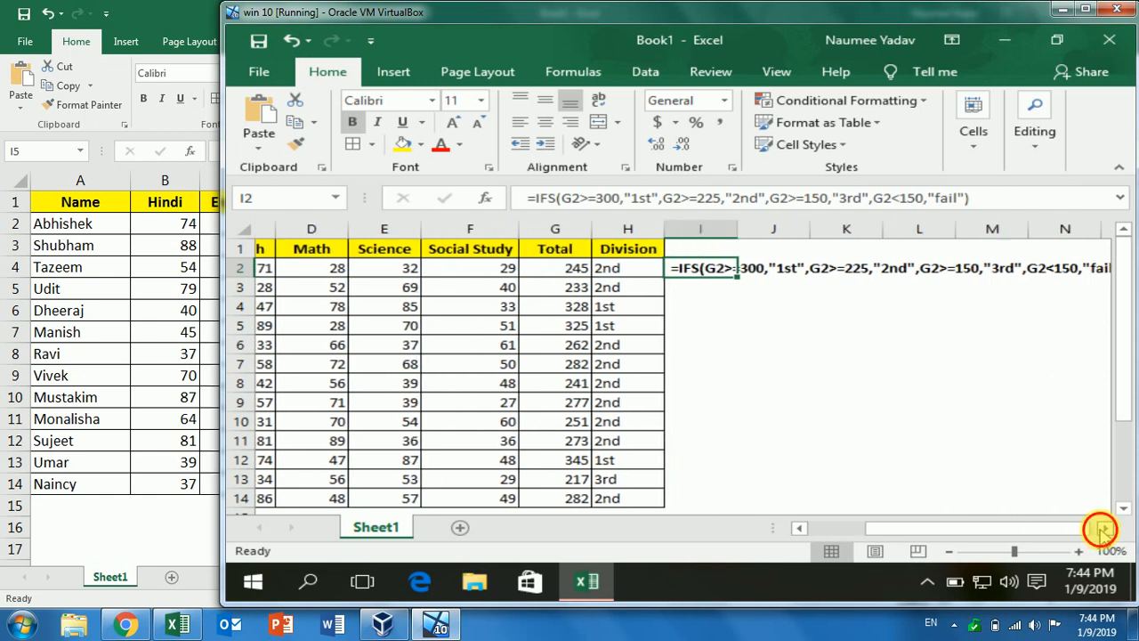
left_click(753, 436)
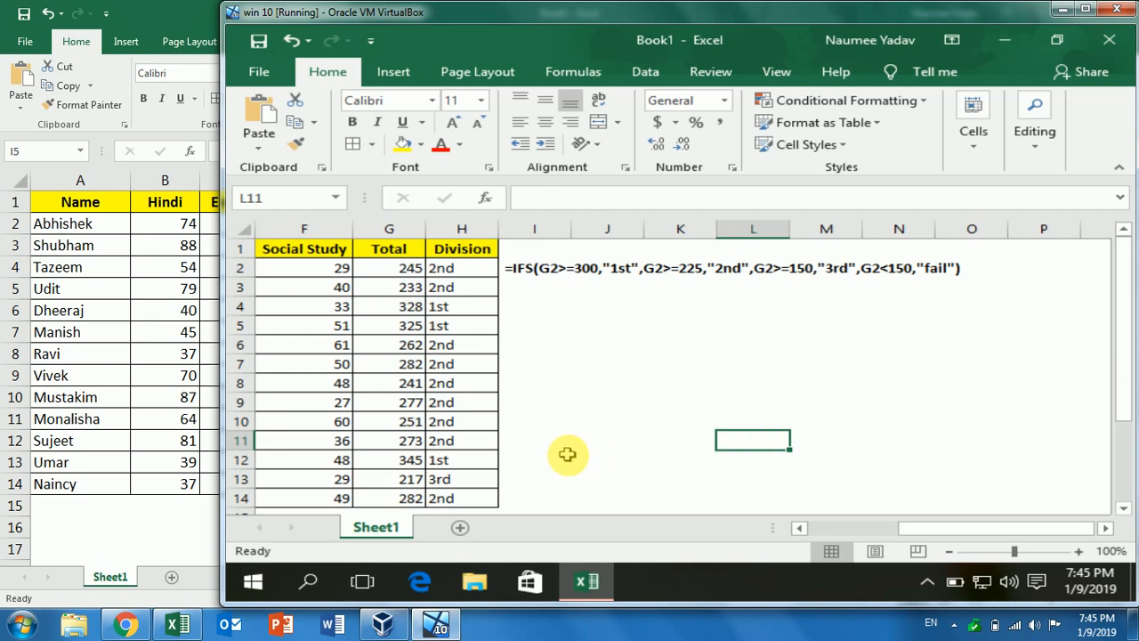
In Chrome, search Google for 'online excel' and open the Microsoft Excel Online result
left_click(125, 623)
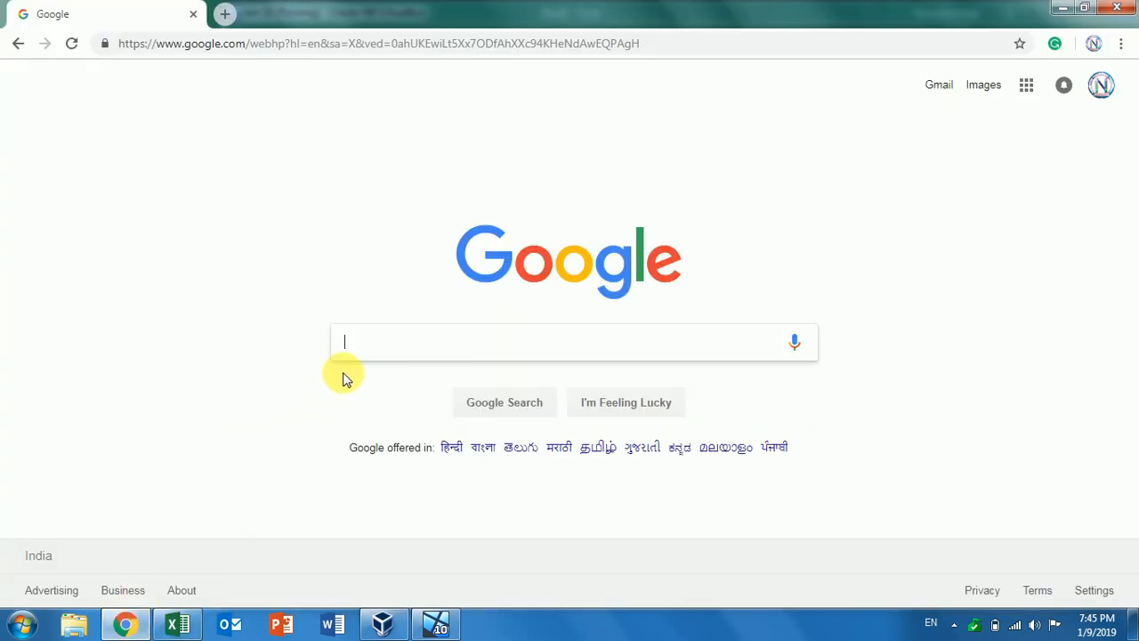
type("on")
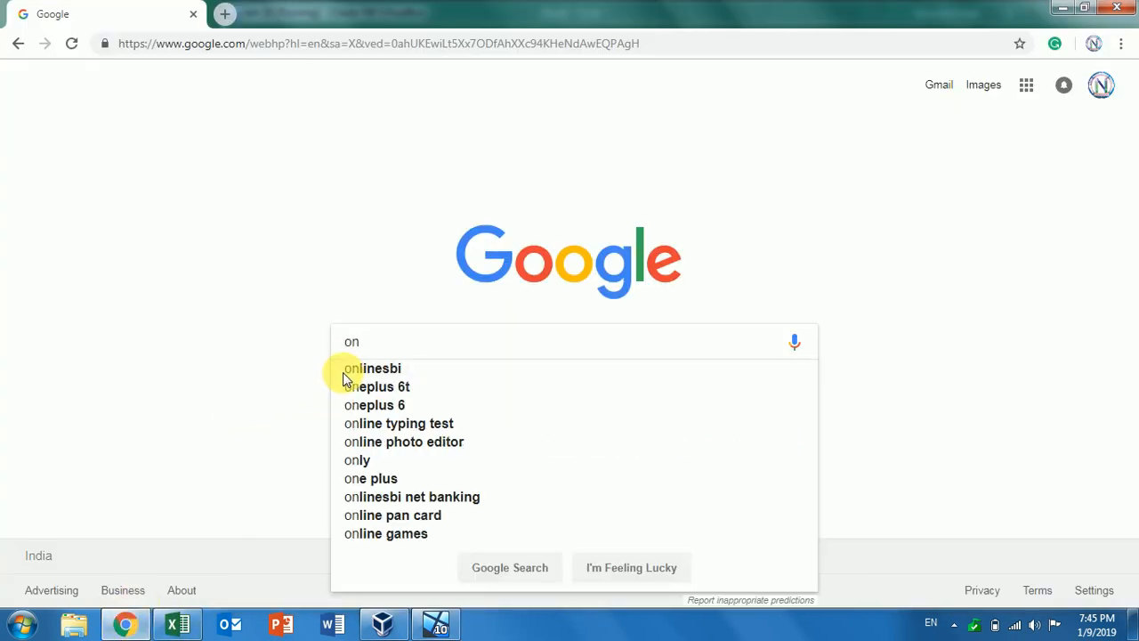
type("line ")
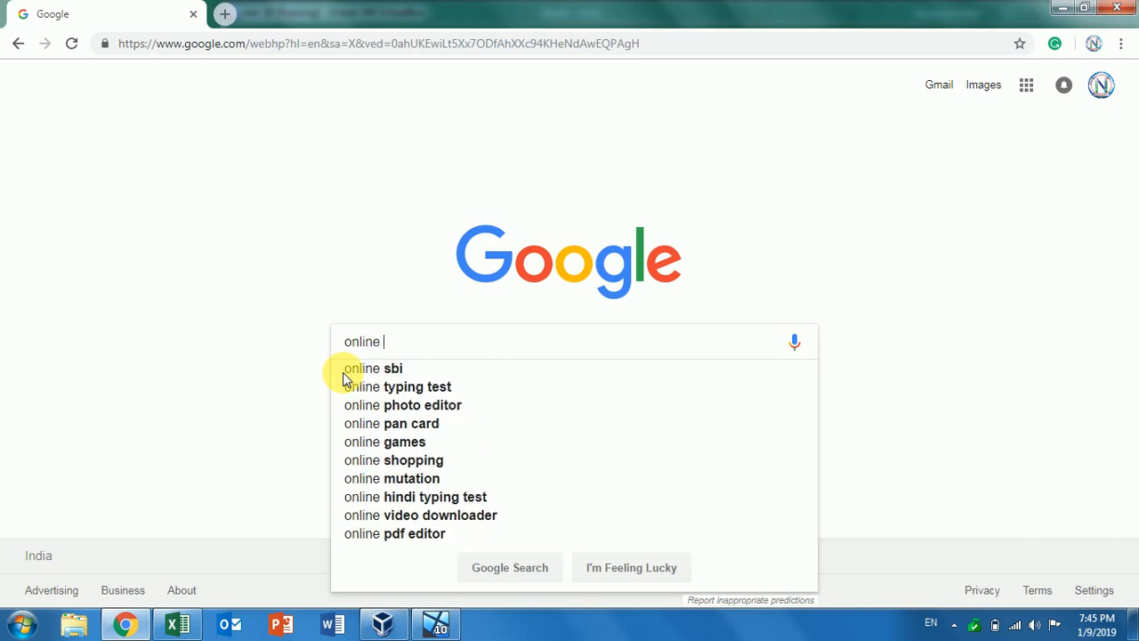
type("excel")
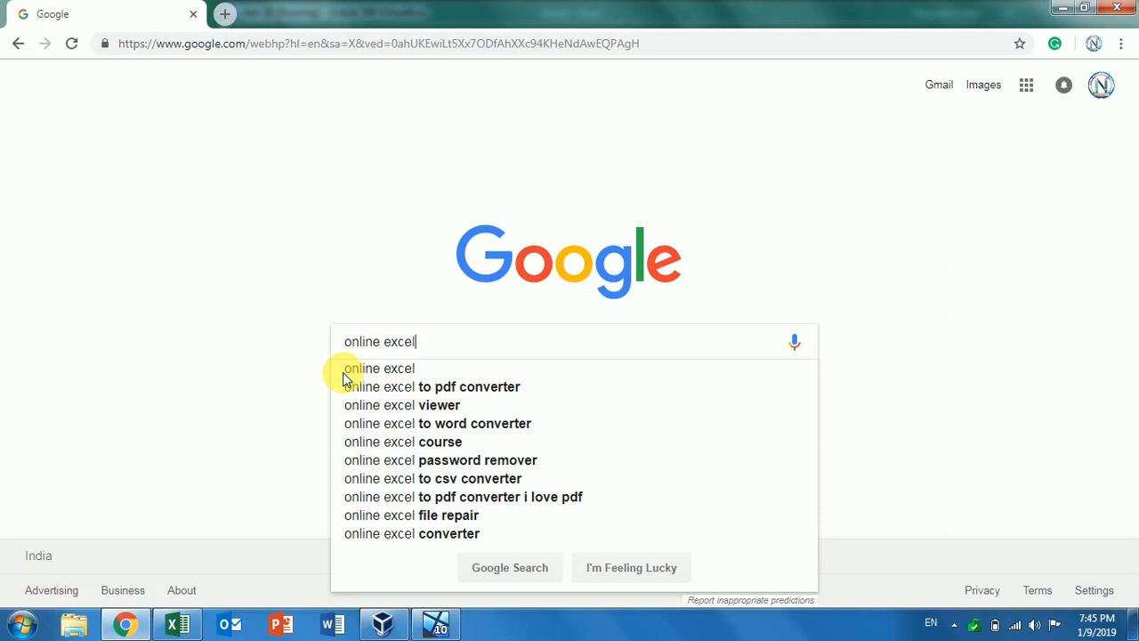
key("Return")
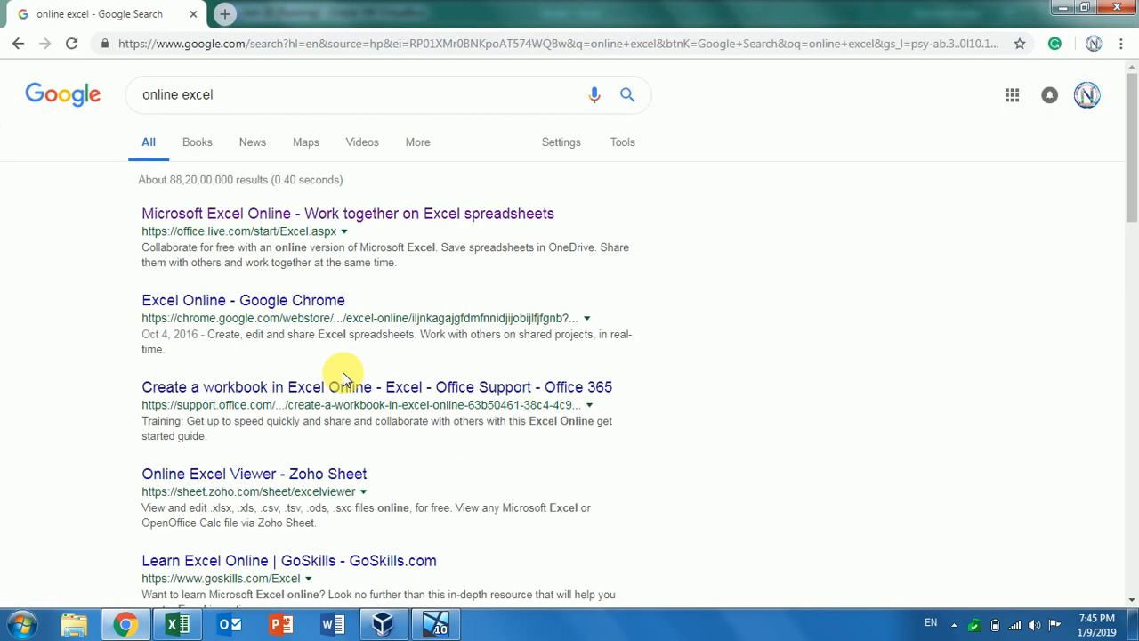
left_click(263, 219)
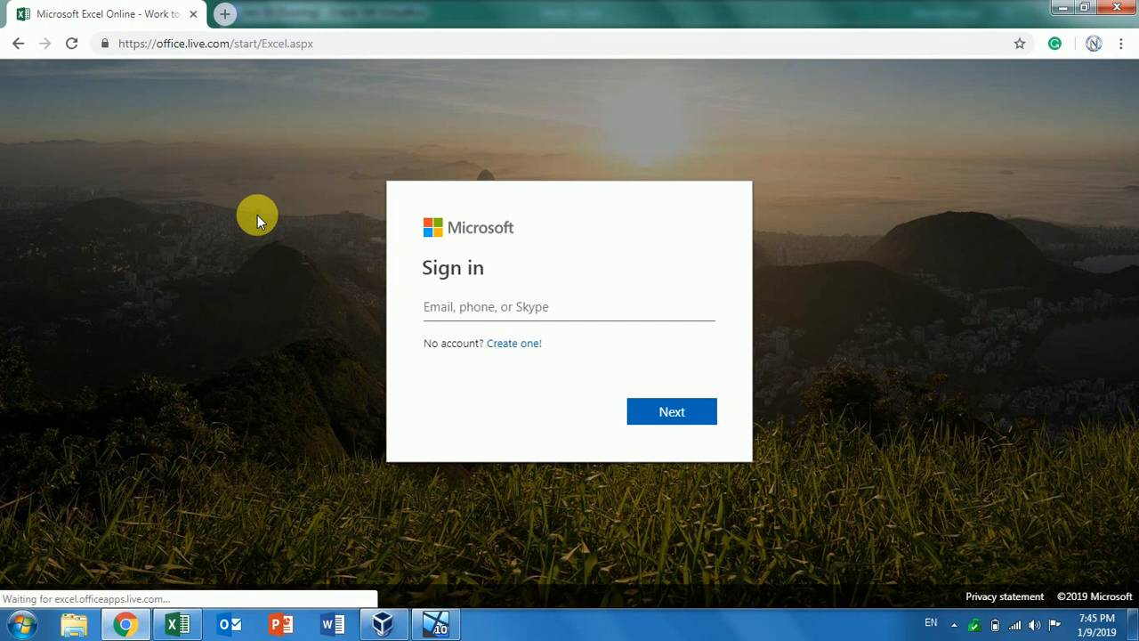
Enter the account e-mail, then the password with one typo corrected, to reach the Excel Online start page
left_click(455, 310)
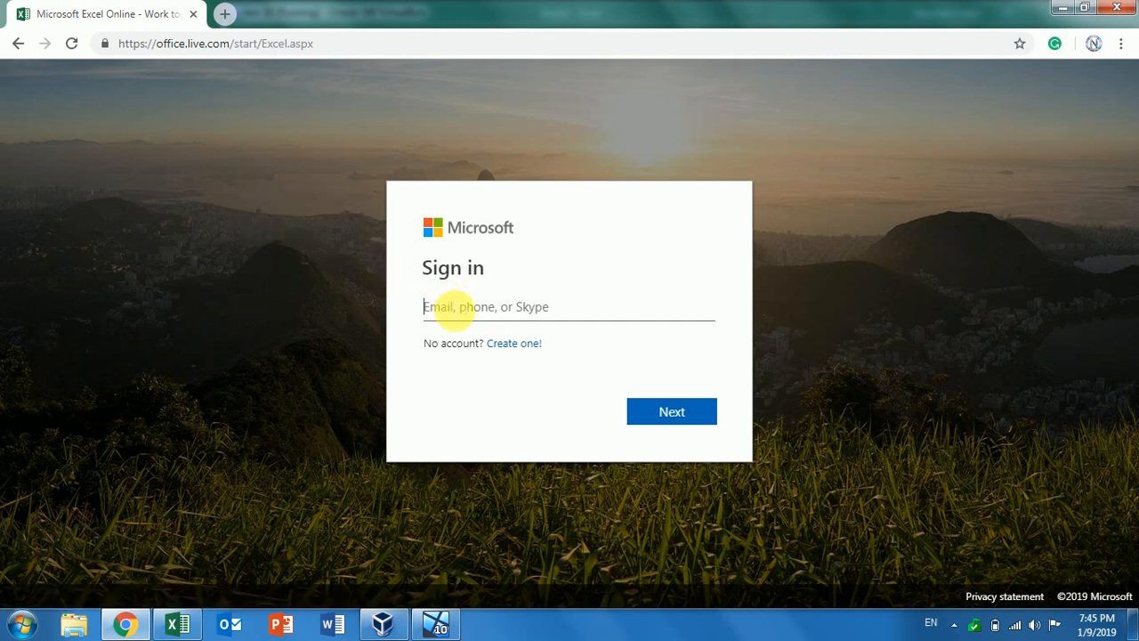
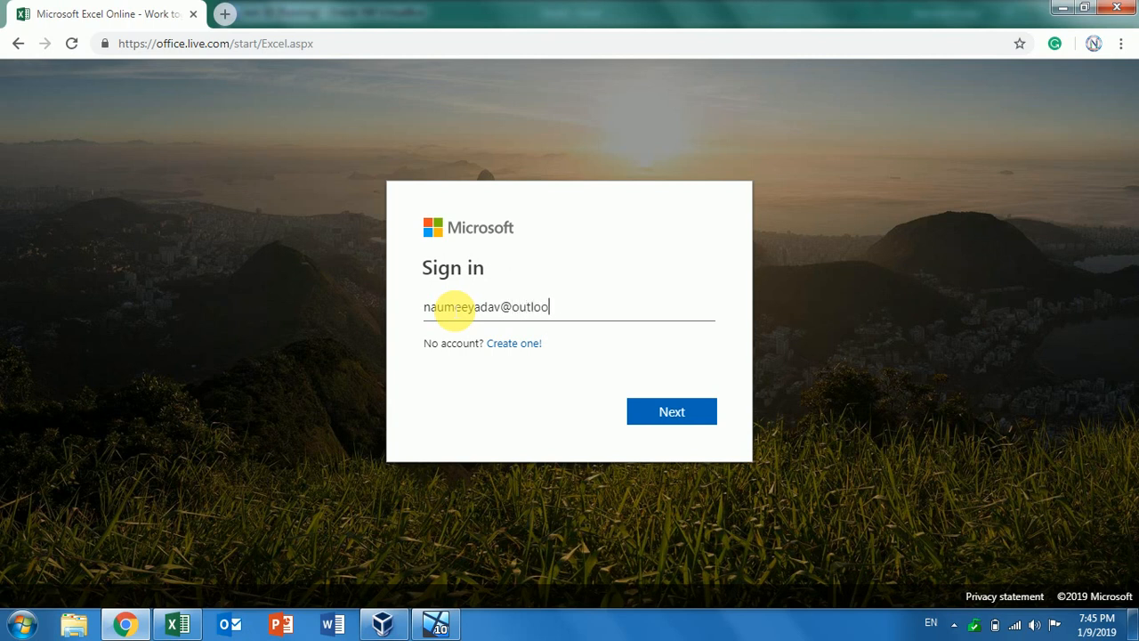
key("Return")
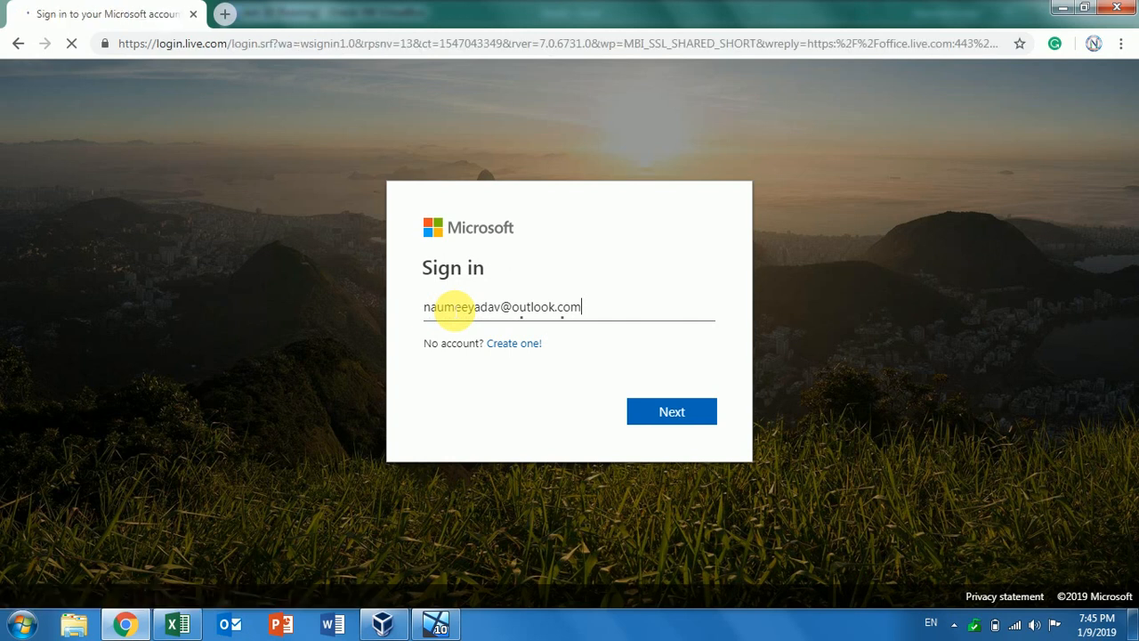
type("•")
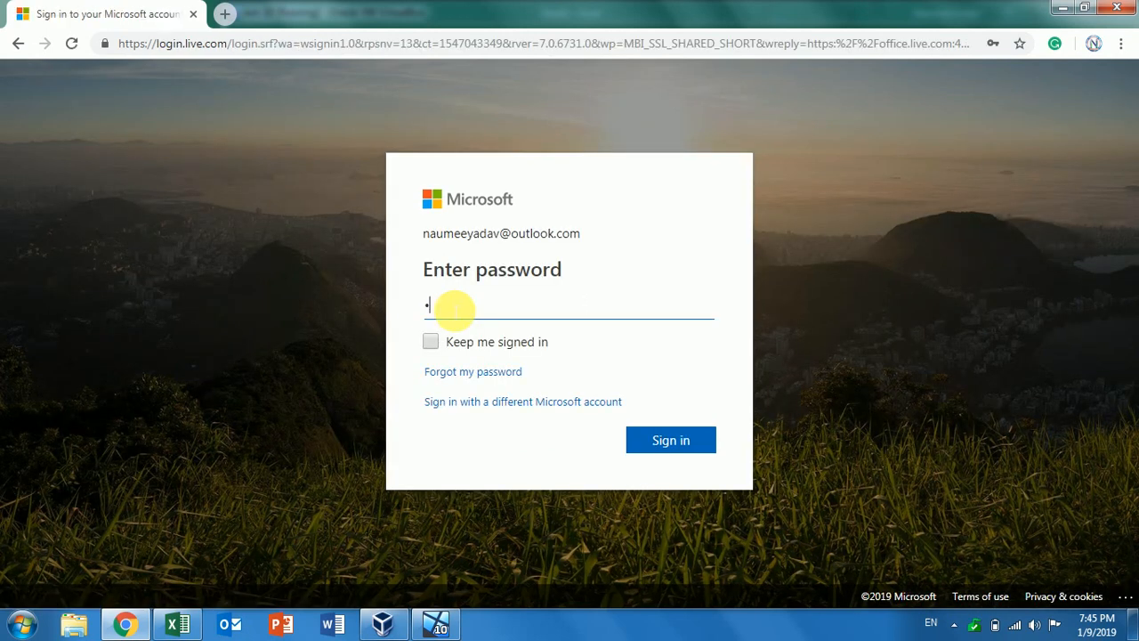
type("•••")
key("BackSpace")
type("•••••••••••")
key("Return")
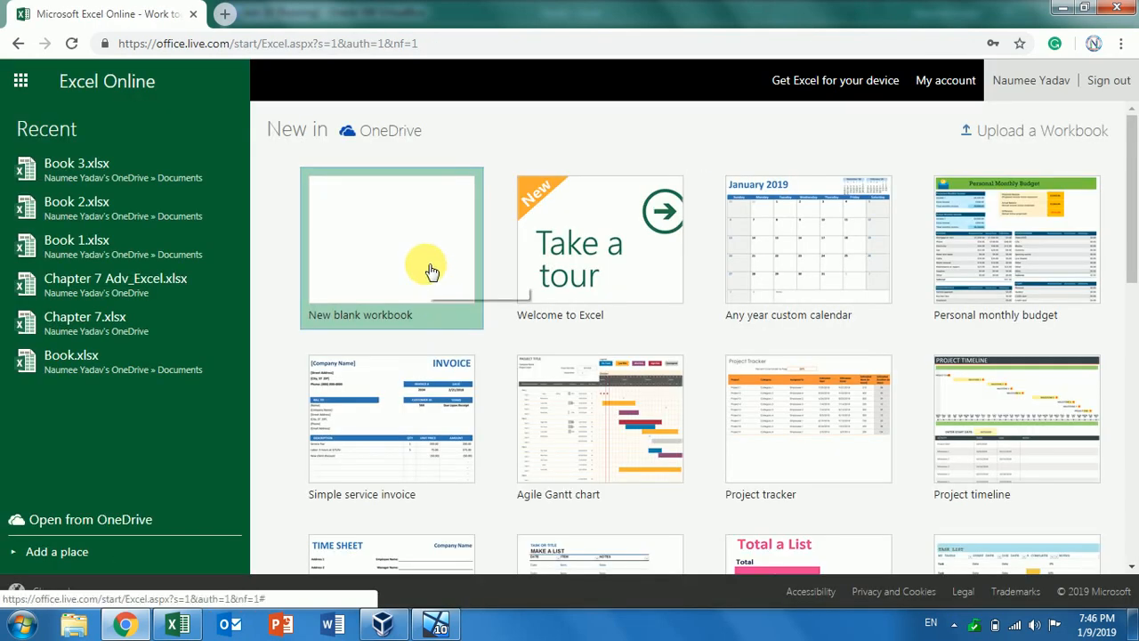
Create the new blank workbook Book 4 from the Excel Online start page
left_click(430, 269)
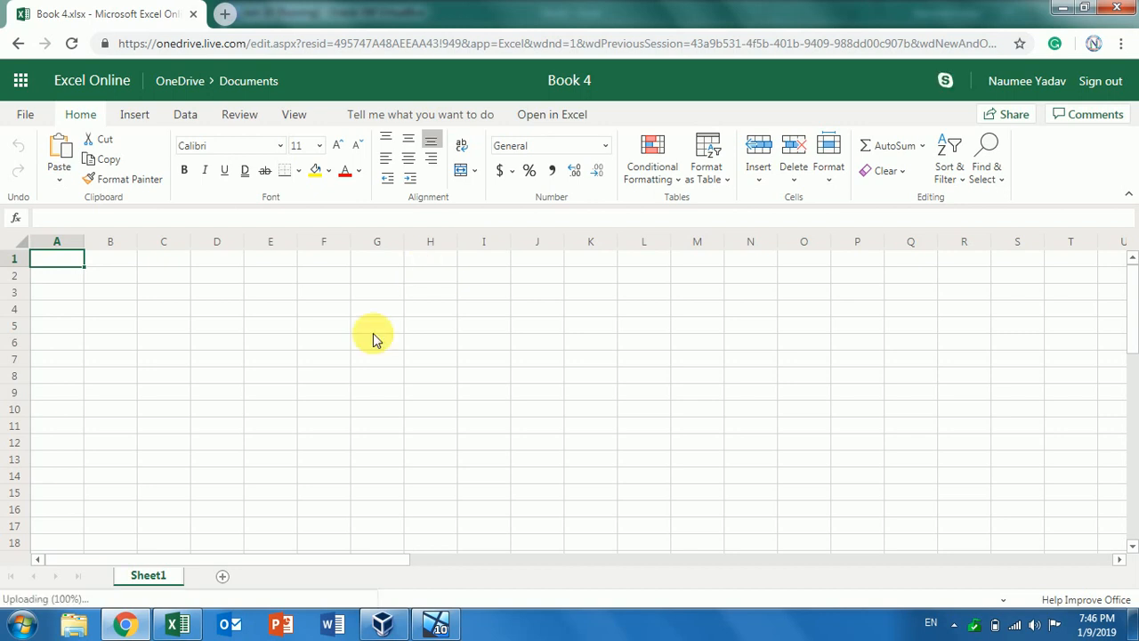
Copy the marks table A1:H14 from desktop Book1 and return to the browser
left_click(178, 625)
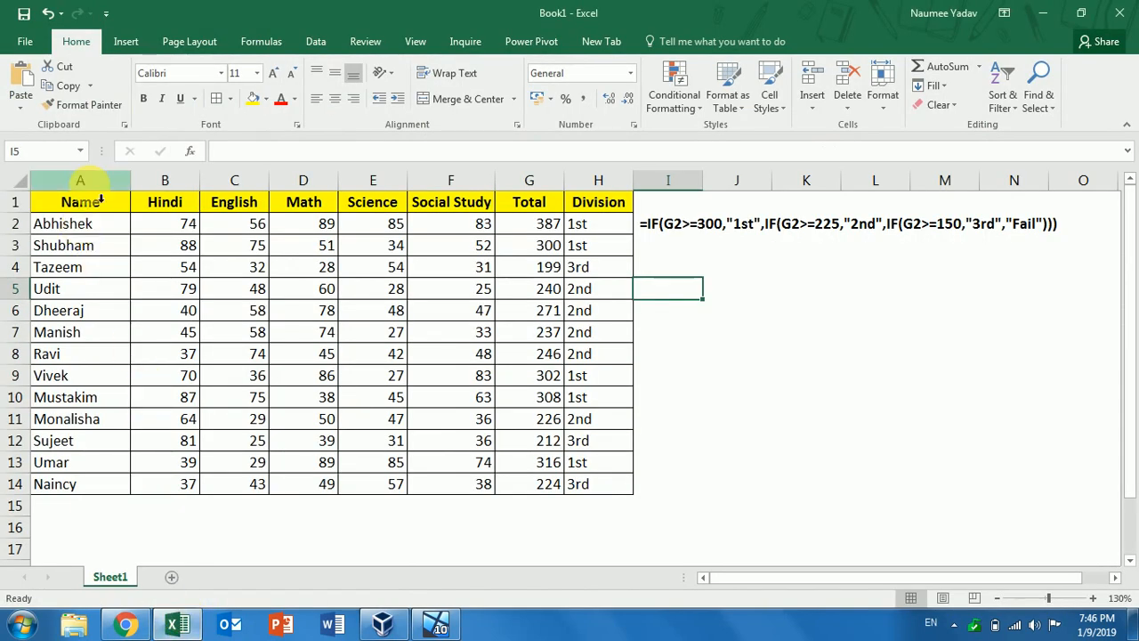
left_click_drag(82, 202, 623, 356)
left_click_drag(600, 399, 590, 483)
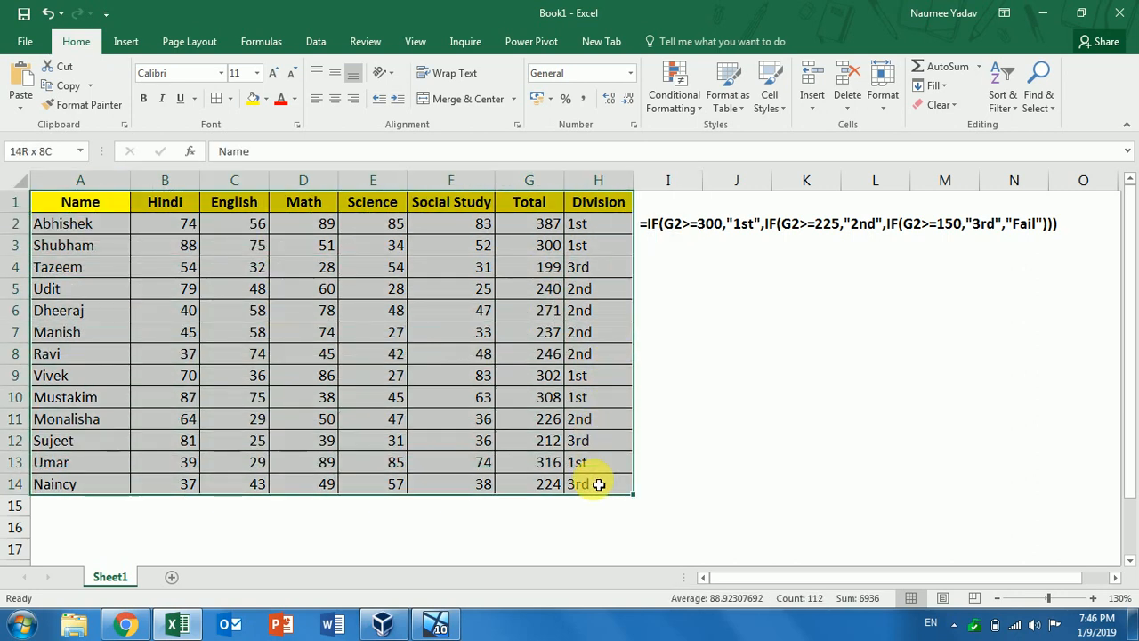
left_click(71, 86)
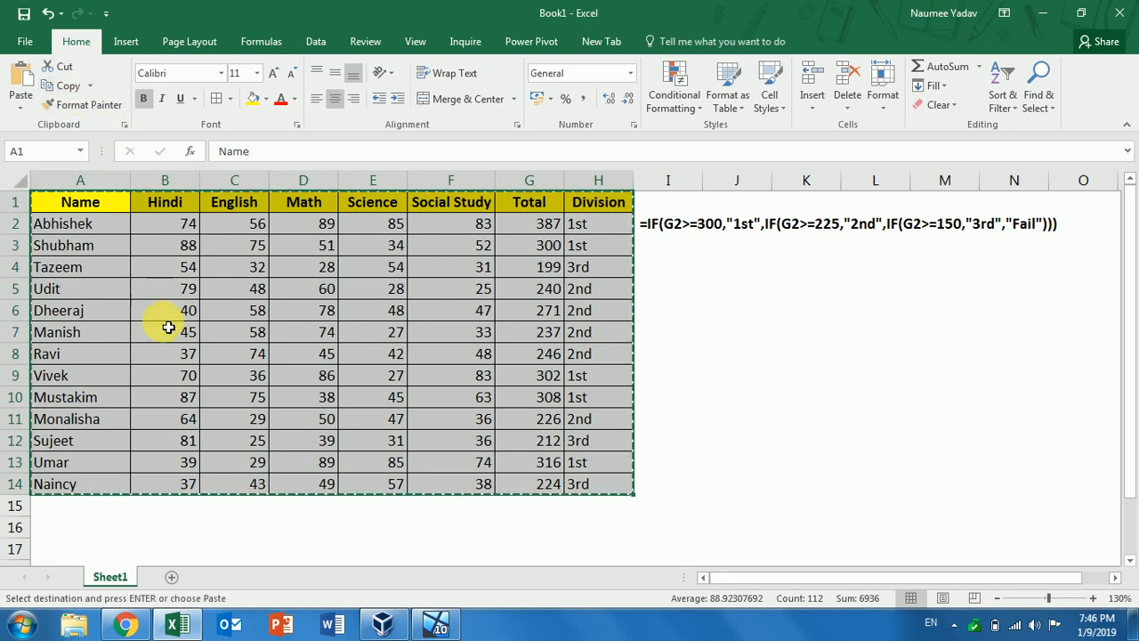
left_click(120, 623)
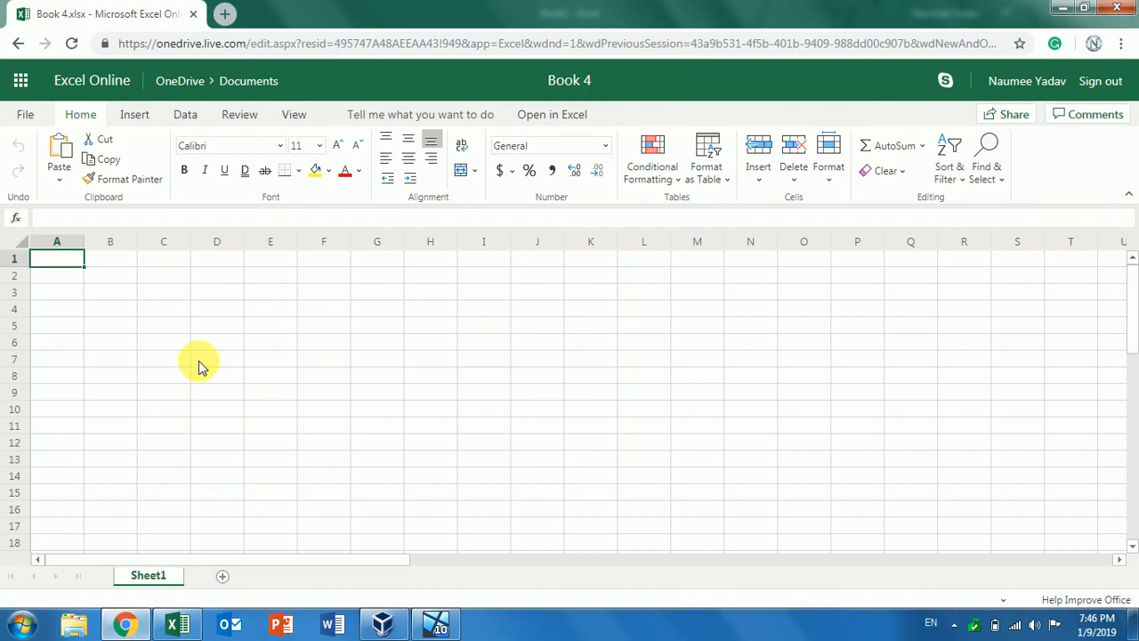
left_click(61, 153)
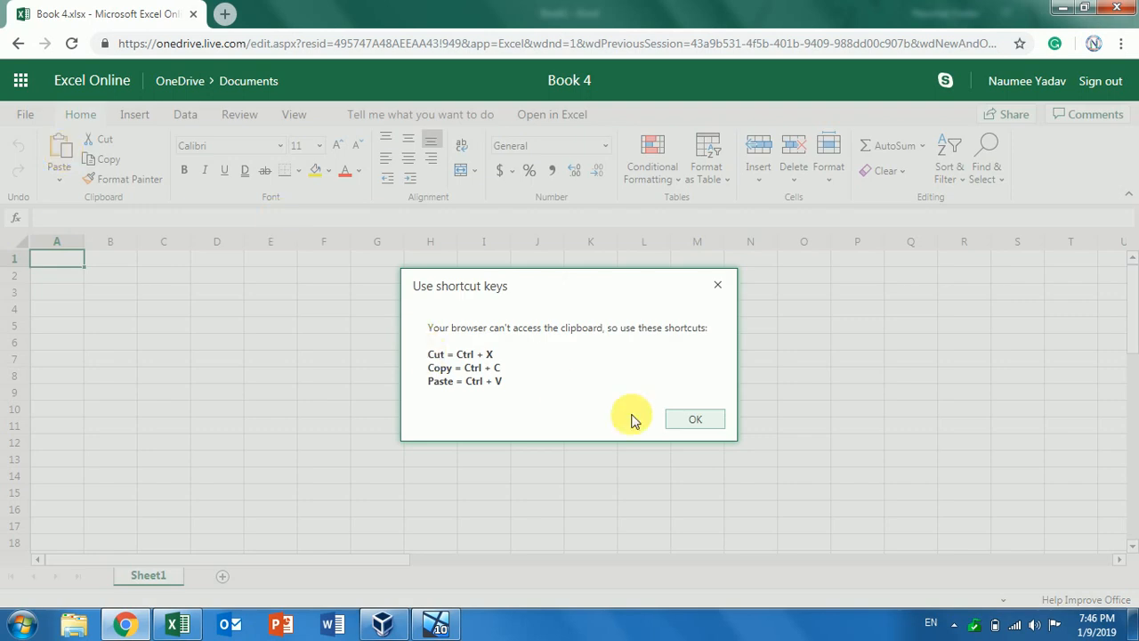
left_click(705, 426)
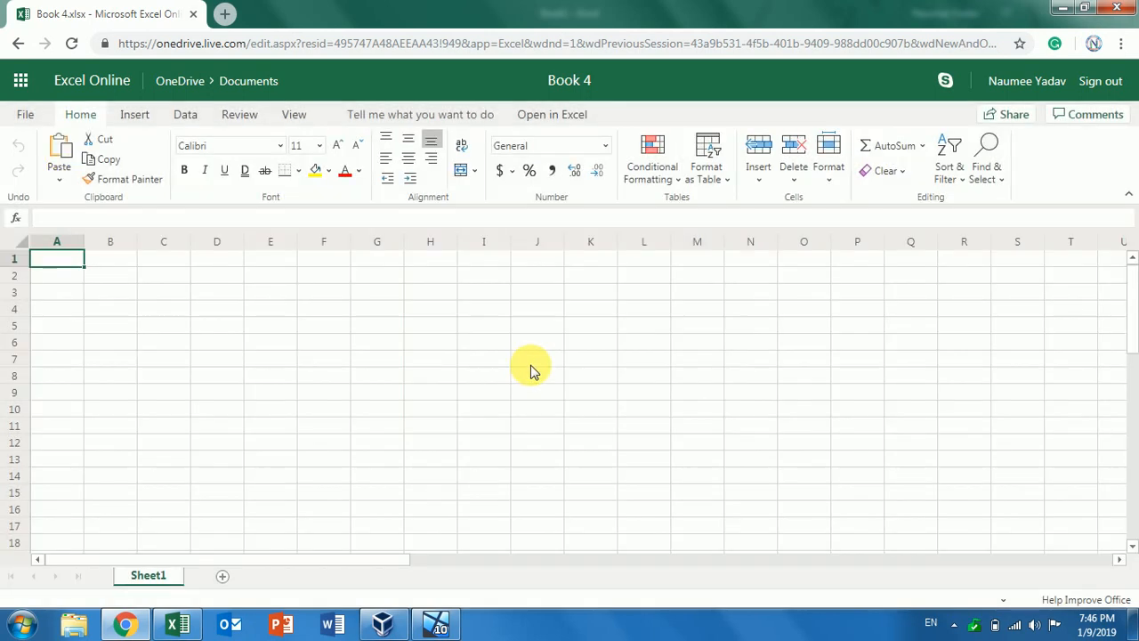
left_click(54, 188)
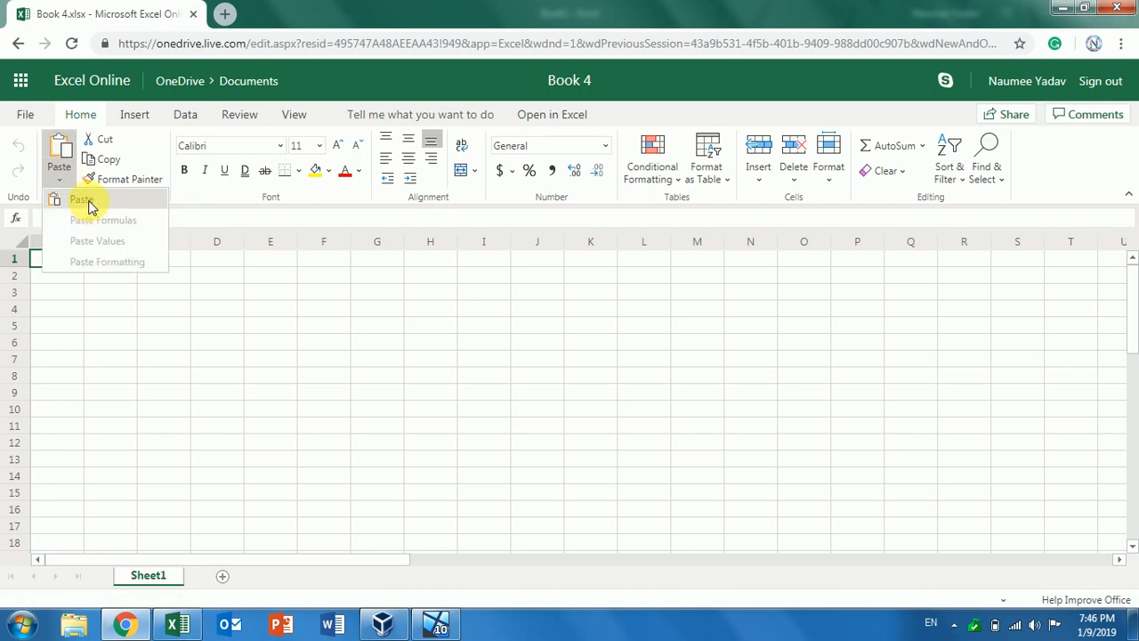
left_click(88, 204)
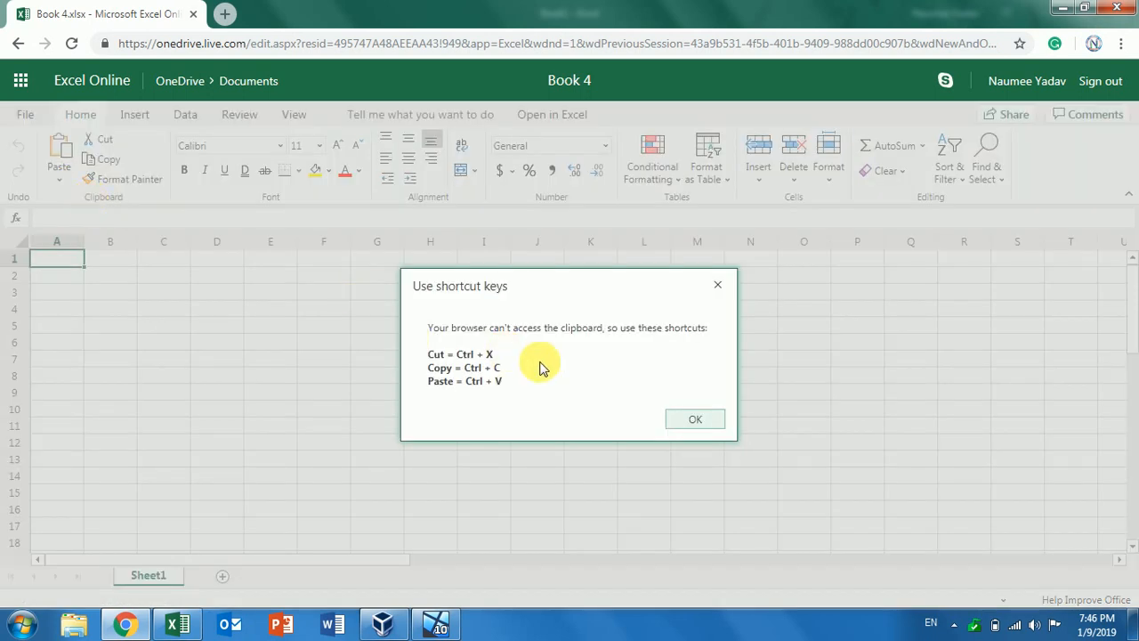
left_click(705, 416)
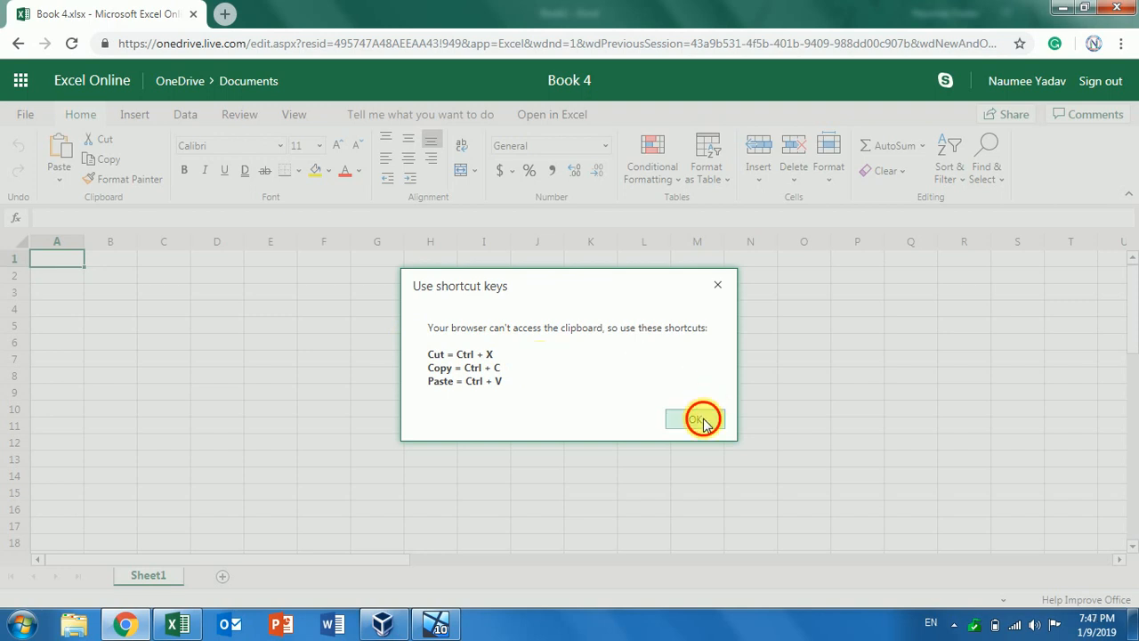
left_click(59, 172)
left_click(79, 201)
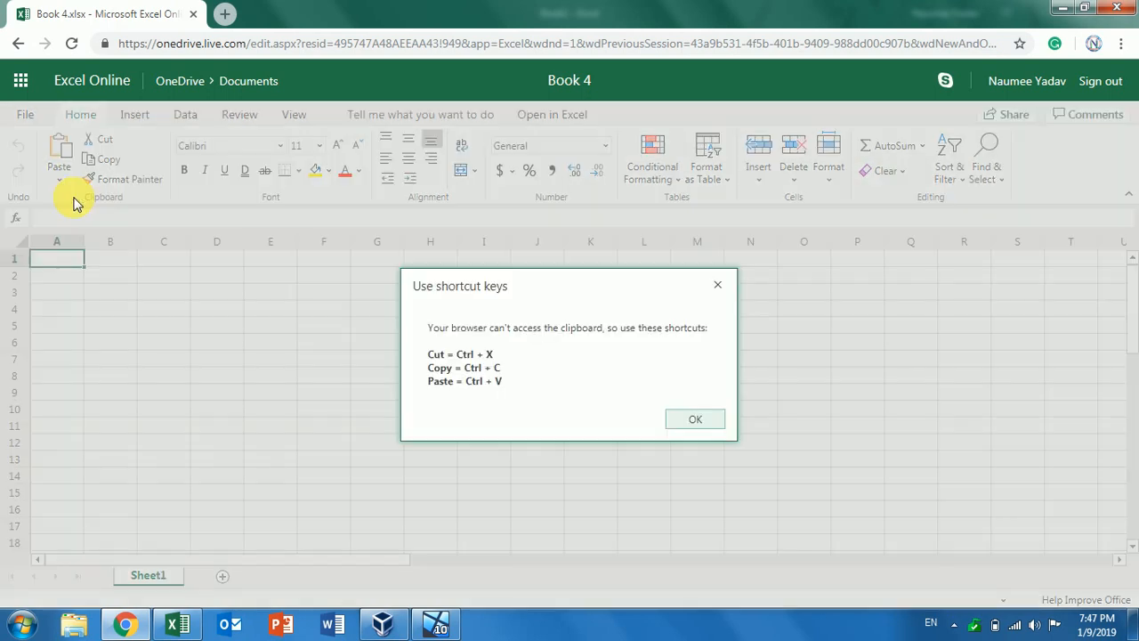
left_click(697, 421)
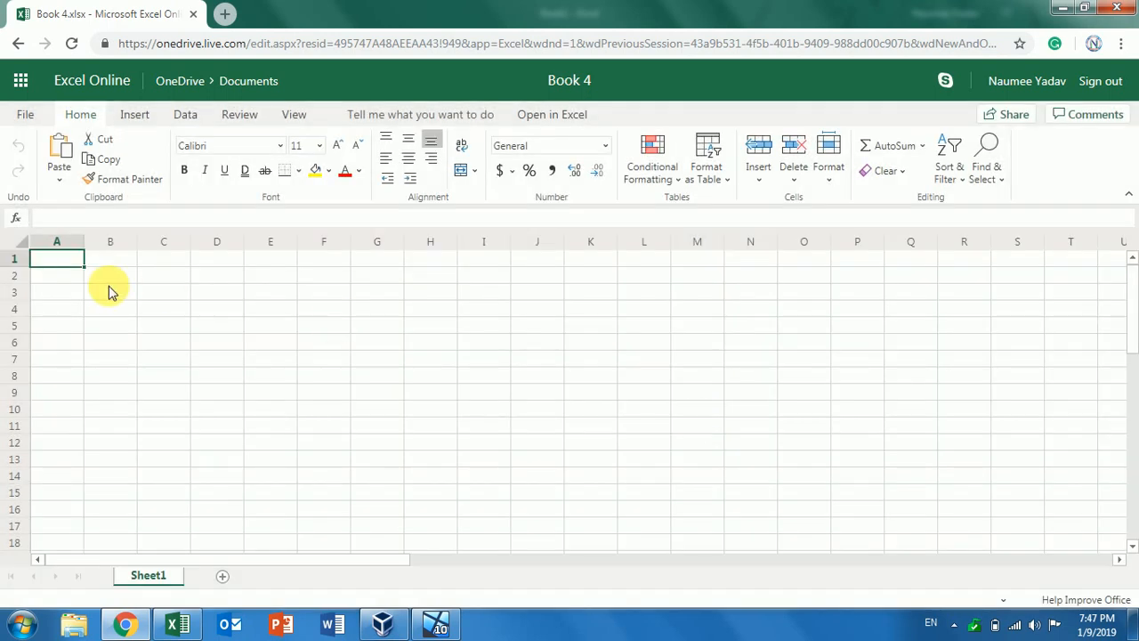
Paste the marks table into Book 4 and clear the Total and Division values in G2:H14
key("ctrl+v")
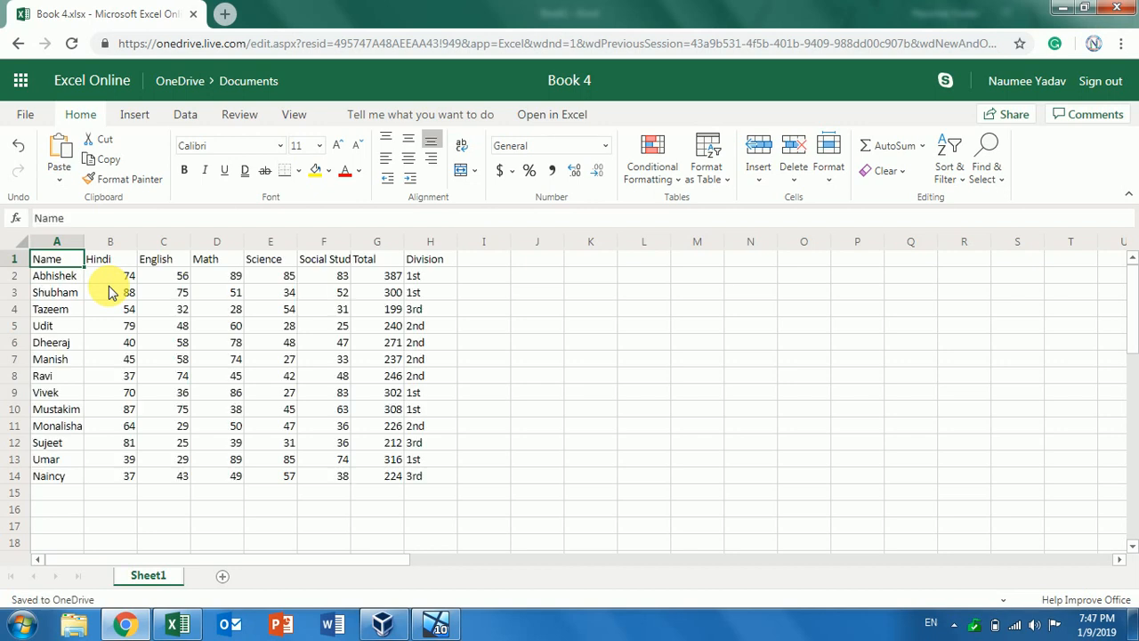
left_click(374, 278)
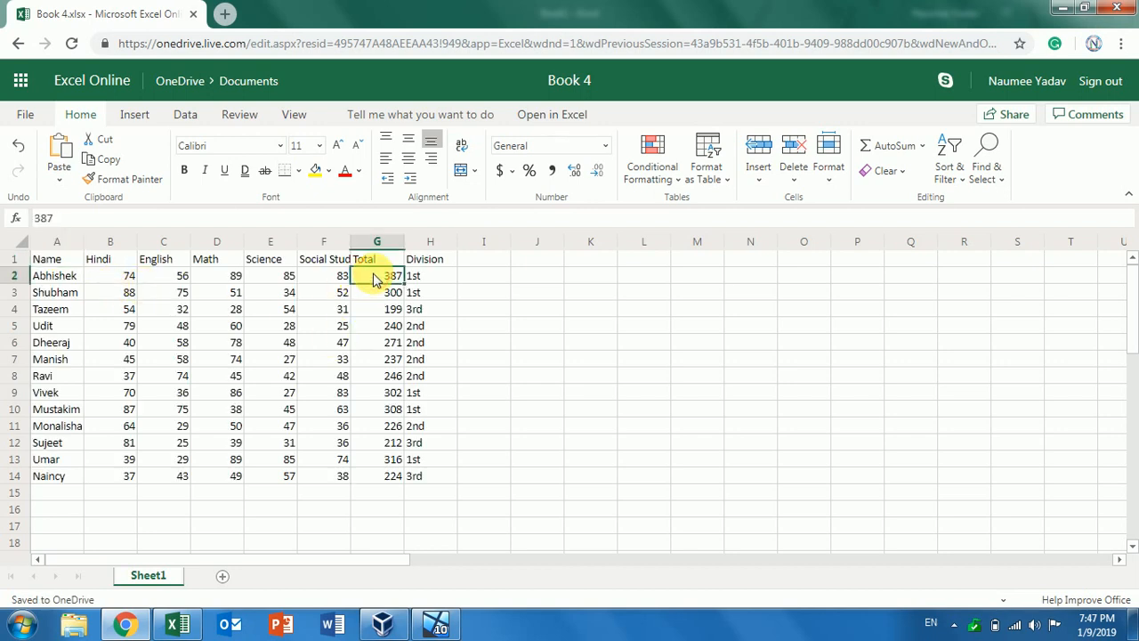
mouse_move(374, 278)
left_mouse_down()
mouse_move(394, 353)
mouse_move(437, 425)
mouse_move(433, 475)
left_mouse_up()
key("Delete")
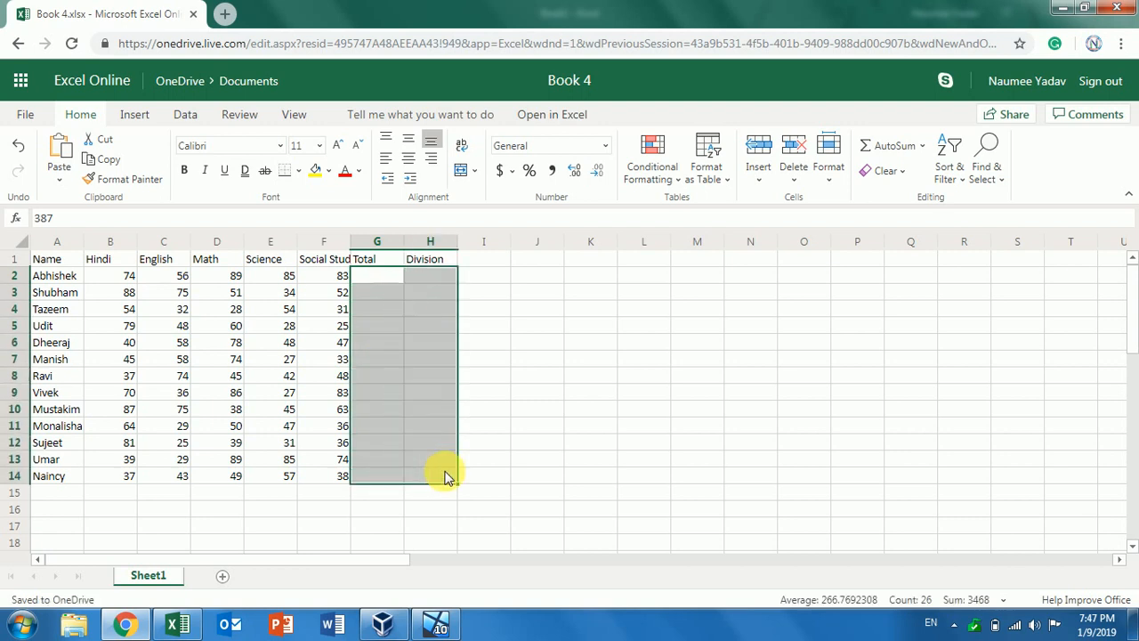
left_click(522, 449)
left_click_drag(53, 259, 427, 263)
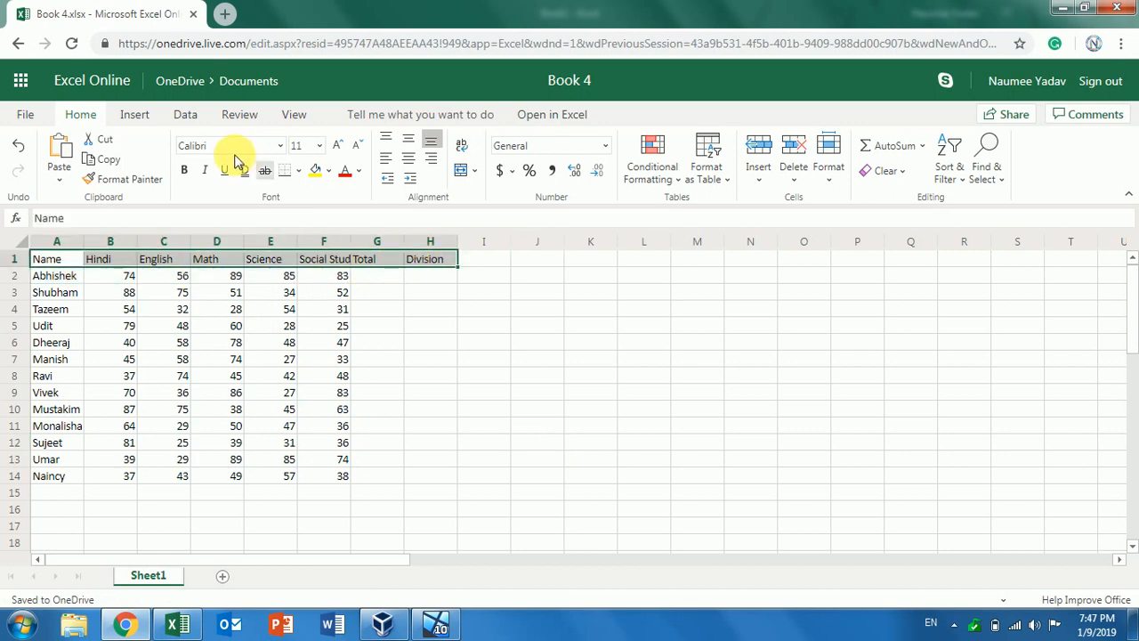
Make the header row A1:H1 centred, bold and yellow-filled
left_click(408, 157)
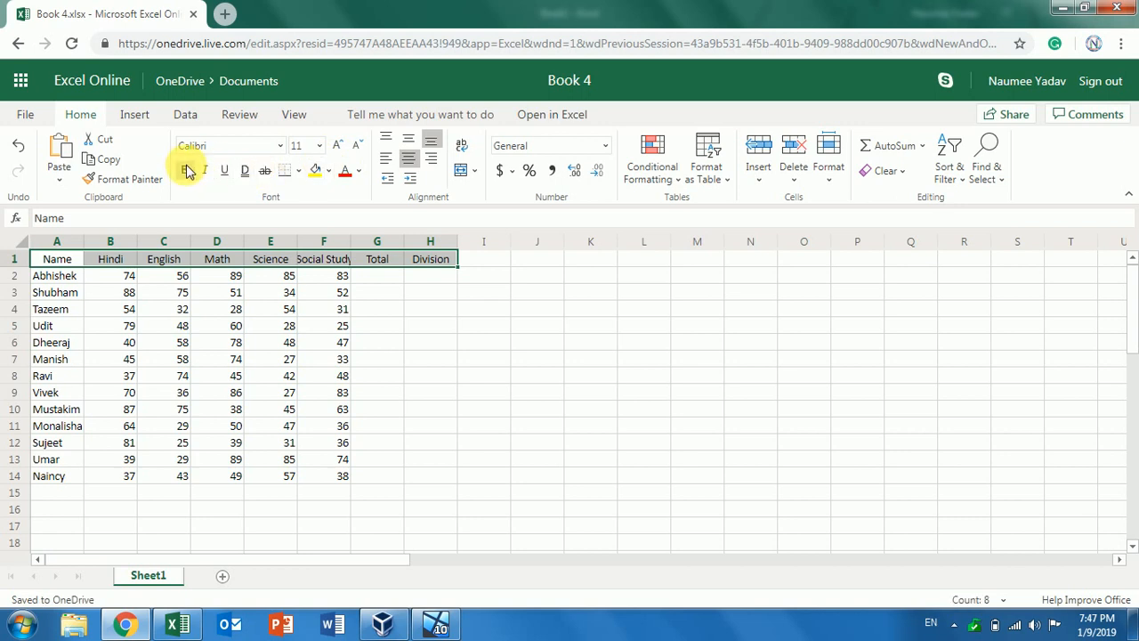
left_click(184, 169)
left_click(315, 170)
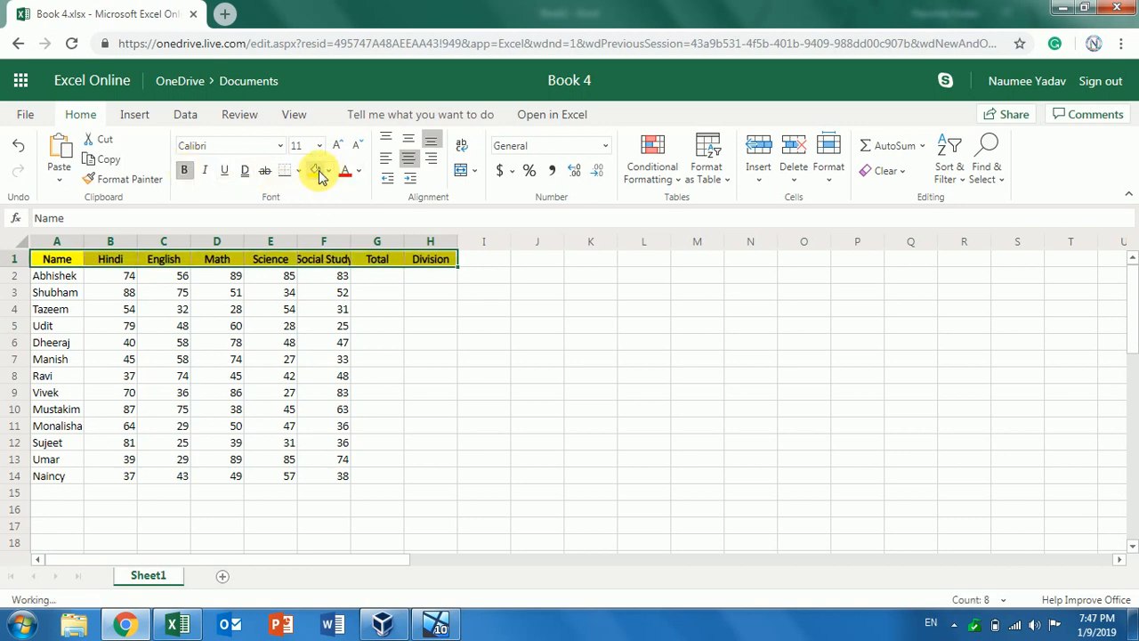
Apply All Borders to the whole marks table A1:H14
left_click_drag(55, 258, 427, 472)
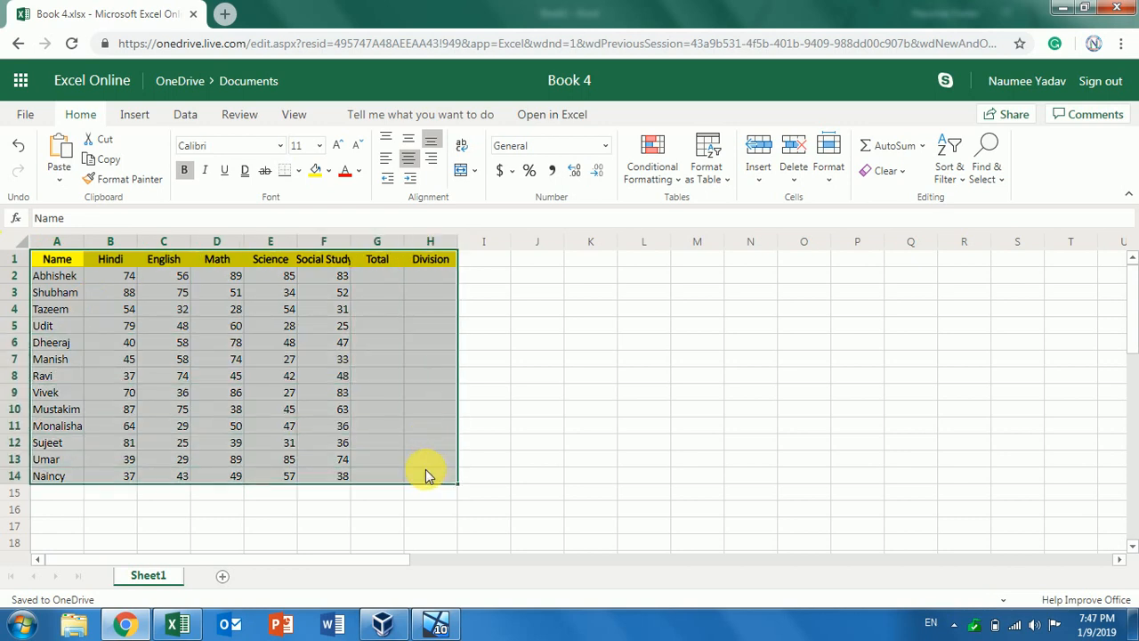
left_click(298, 171)
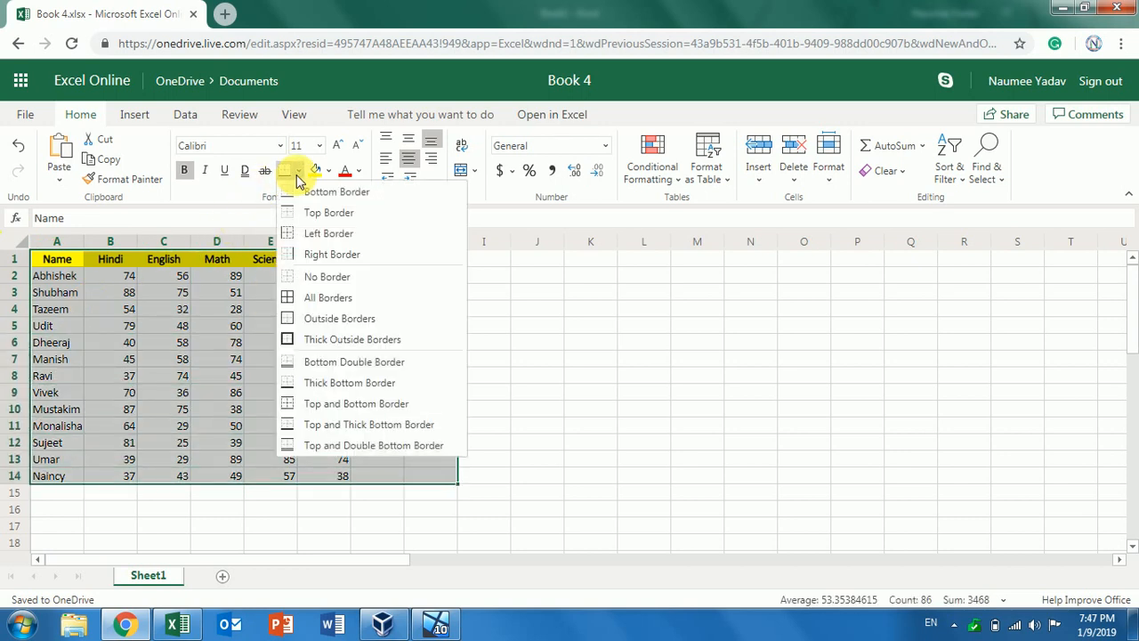
left_click(313, 299)
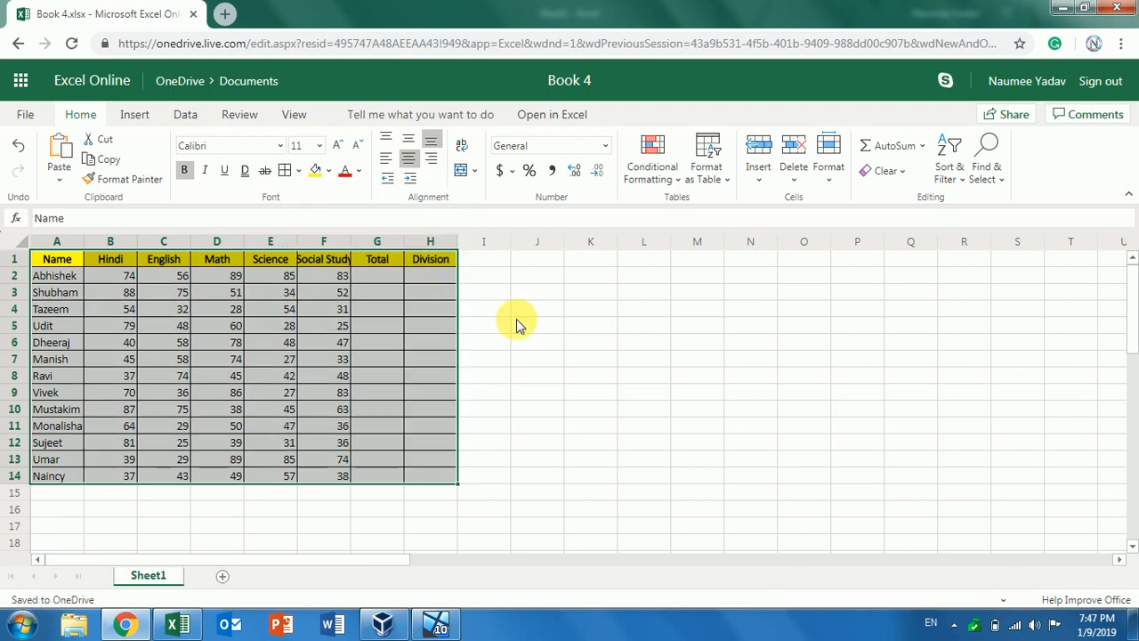
left_click(525, 327)
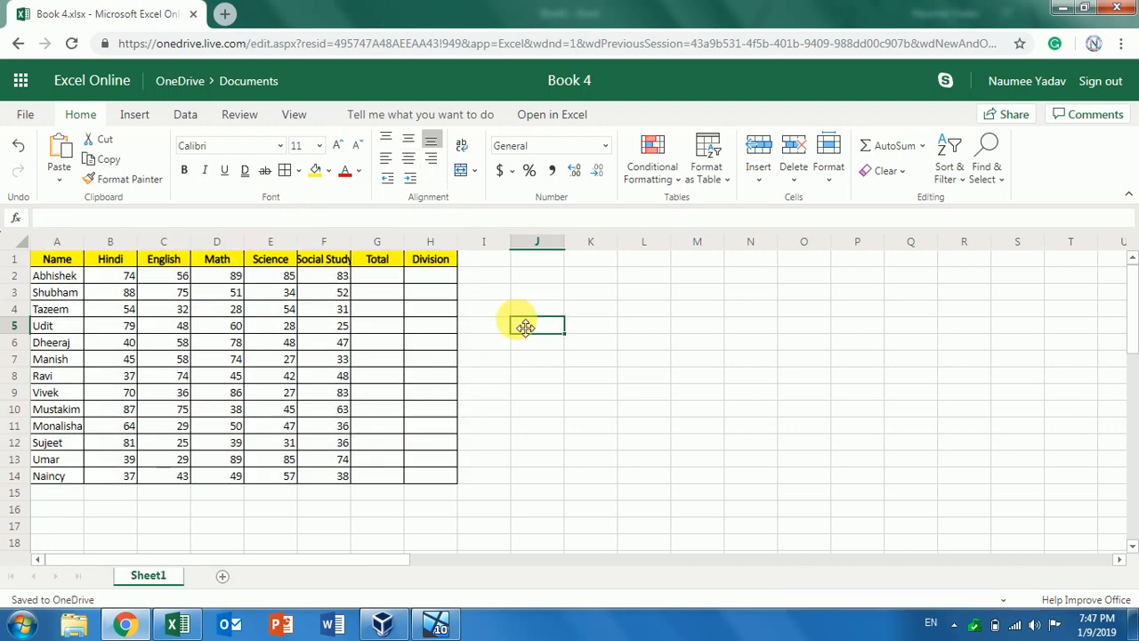
Hide the sheet gridlines and return to the Home commands
left_click(295, 115)
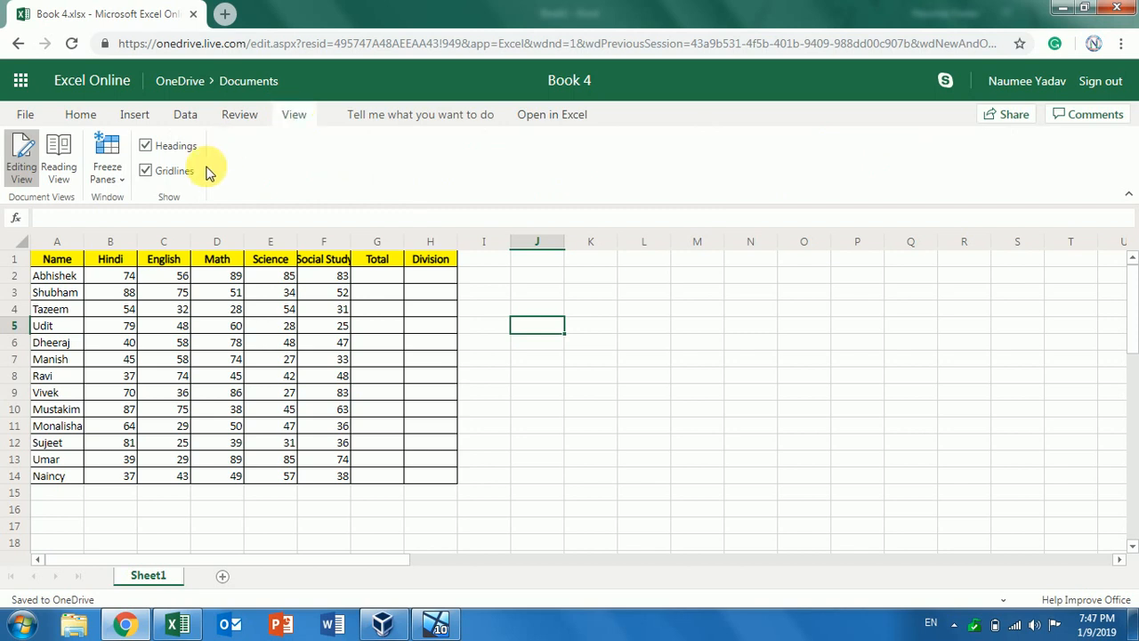
left_click(176, 172)
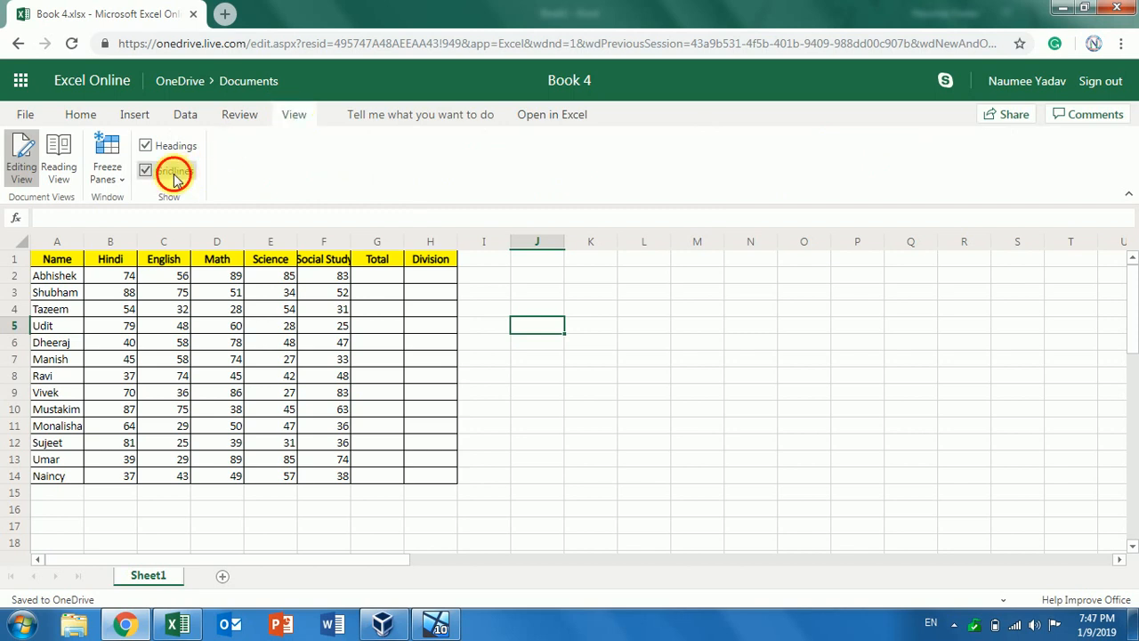
left_click(382, 278)
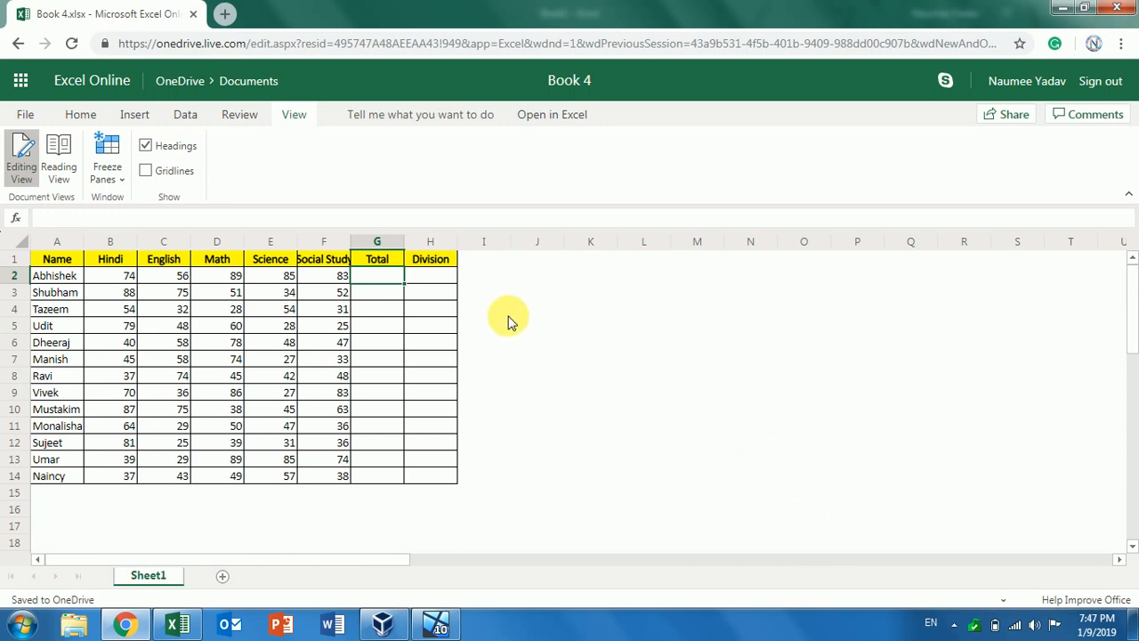
left_click(85, 115)
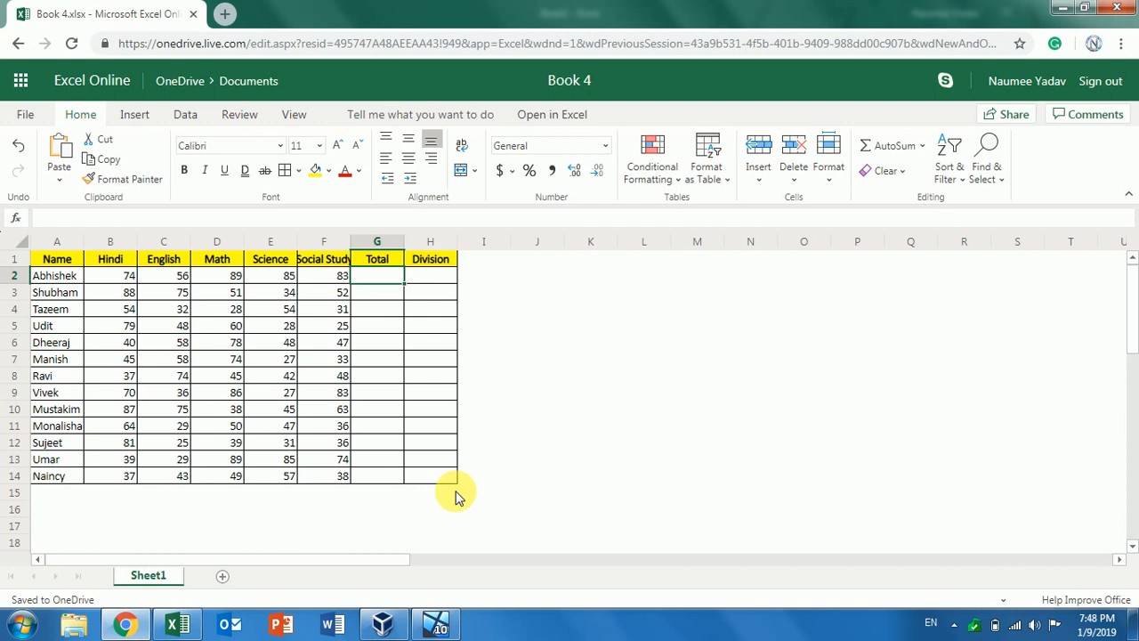
Zoom the browser to 125% and widen the Science and Social Study columns
key("ctrl+plus")
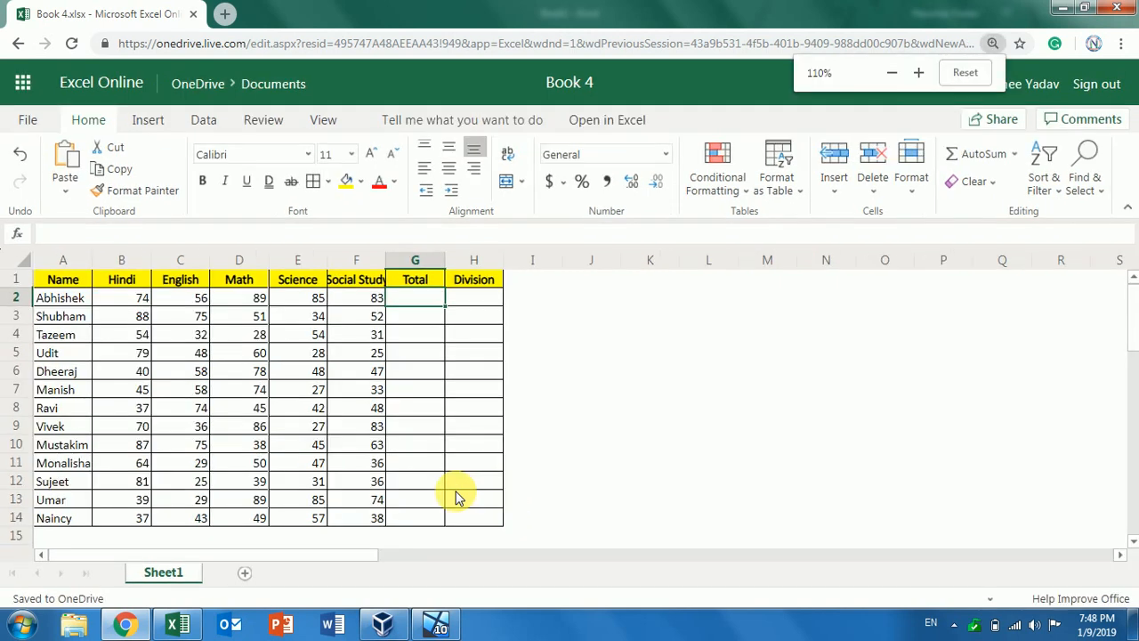
key("ctrl+plus")
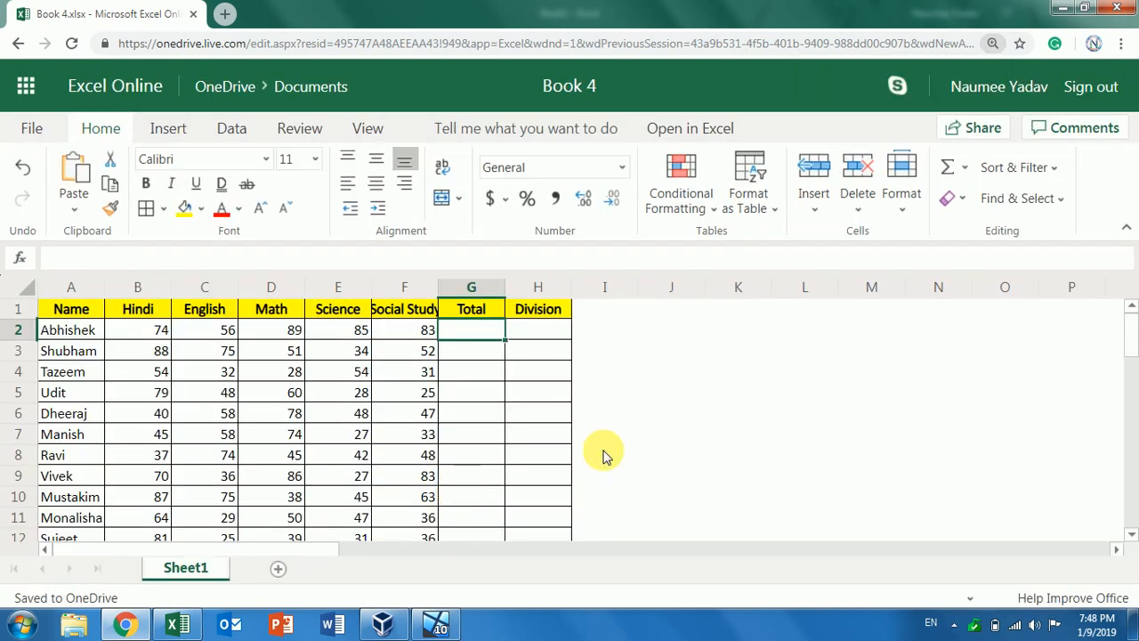
scroll(1132, 338, "down", 4)
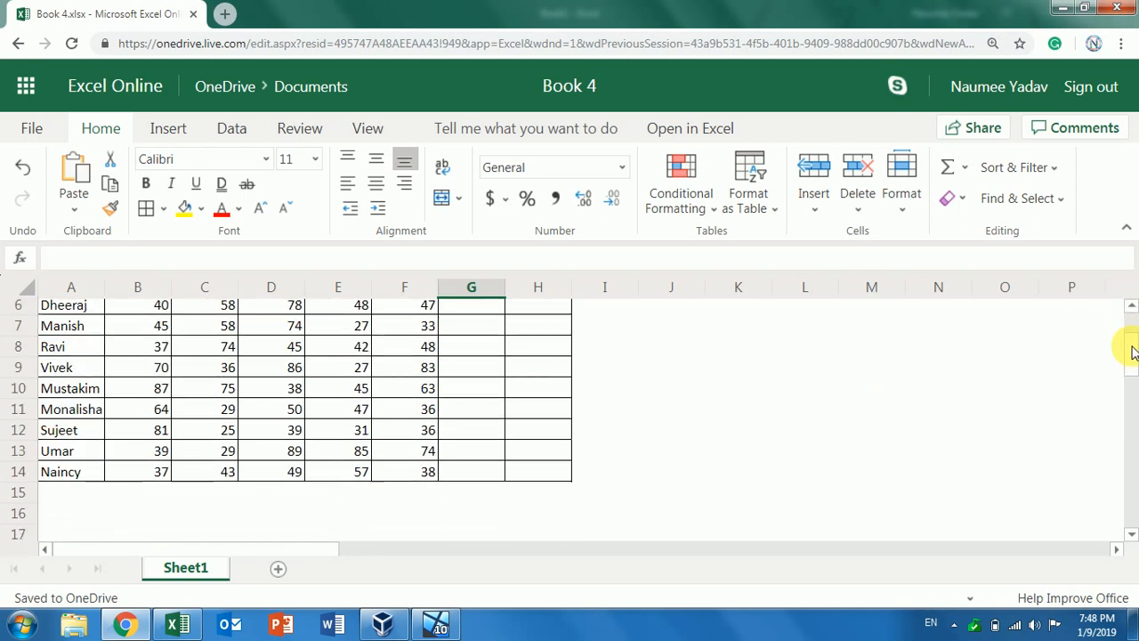
scroll(1132, 344, "up", 3)
scroll(1132, 338, "up", 1)
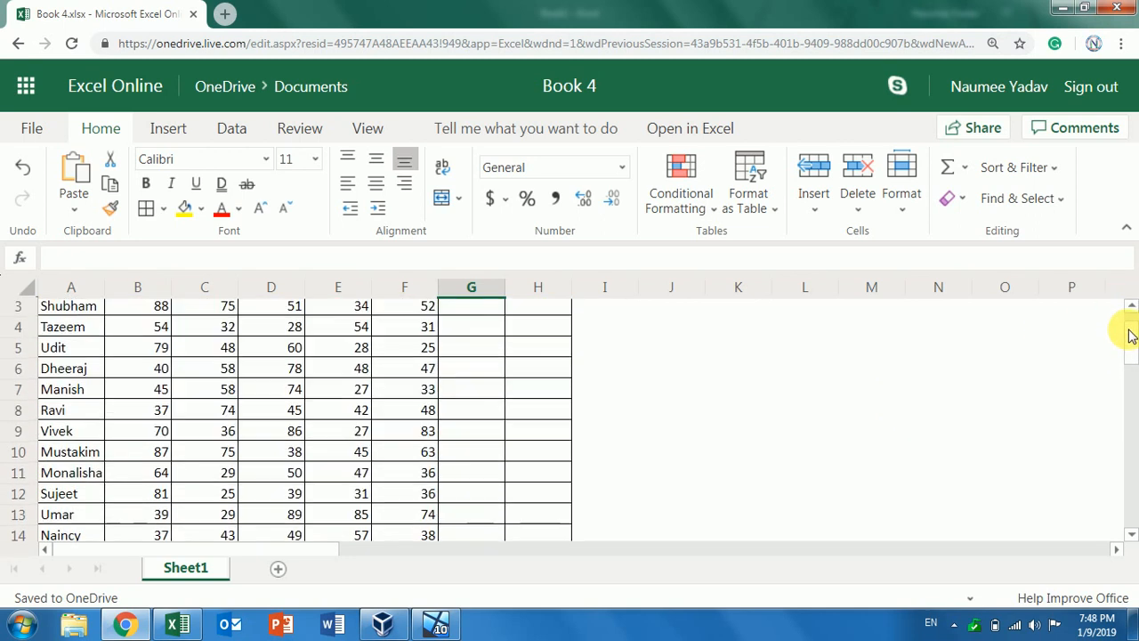
scroll(1131, 333, "up", 1)
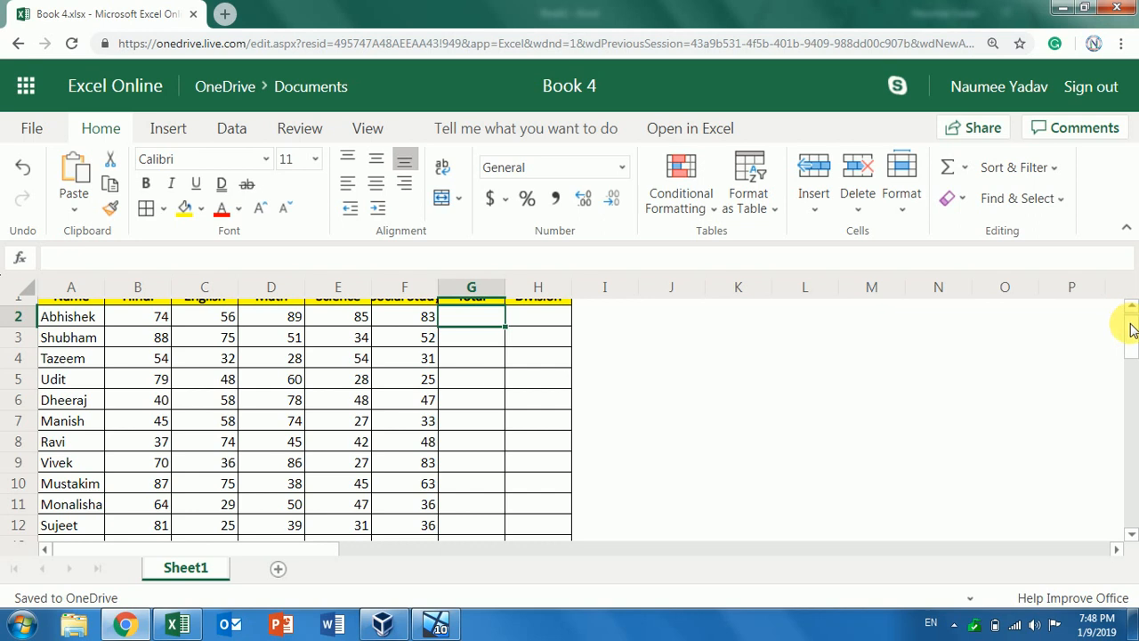
scroll(1131, 322, "up", 1)
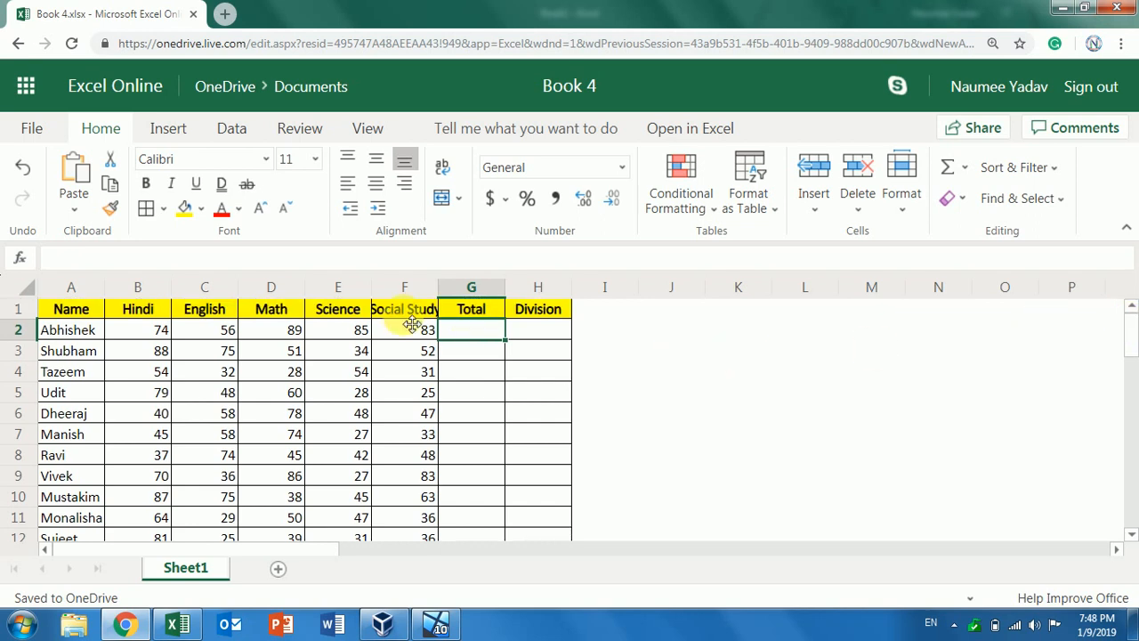
left_click_drag(371, 286, 396, 292)
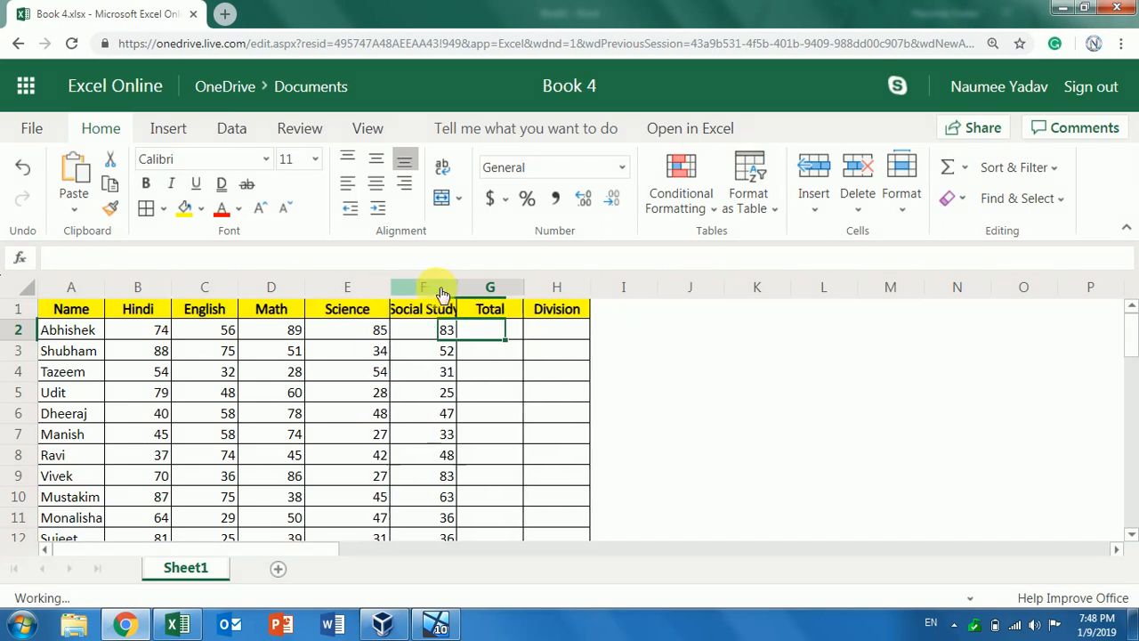
left_click_drag(457, 290, 483, 292)
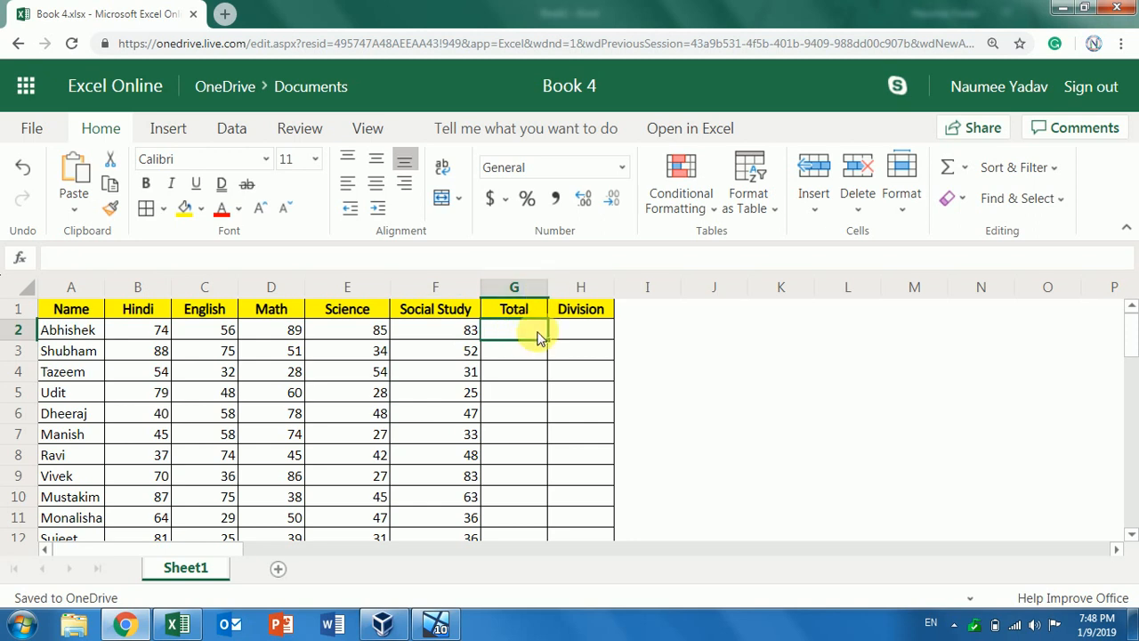
Enter =SUM(B2:F2) in G2 and fill it down the Total column to row 14
type("=s")
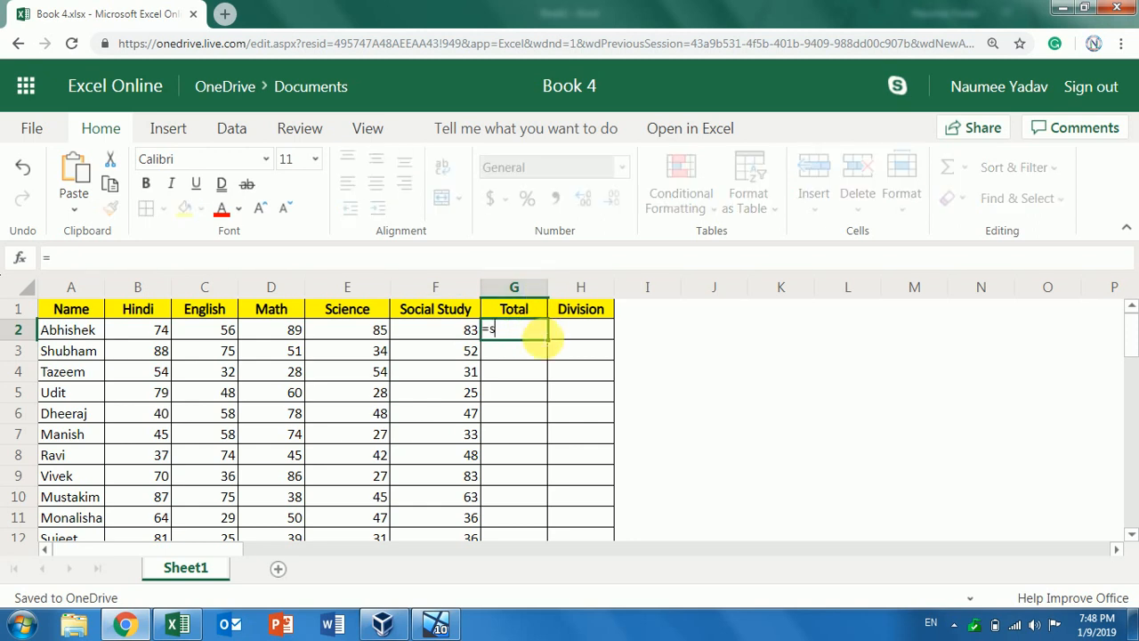
type("um")
key("Tab")
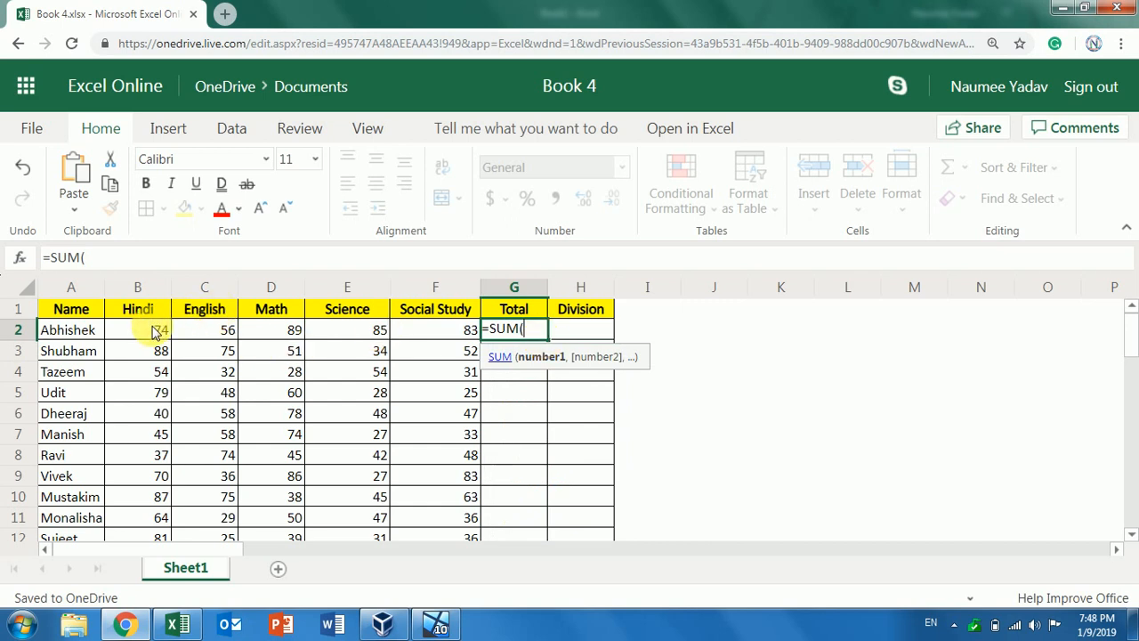
left_click_drag(156, 331, 445, 329)
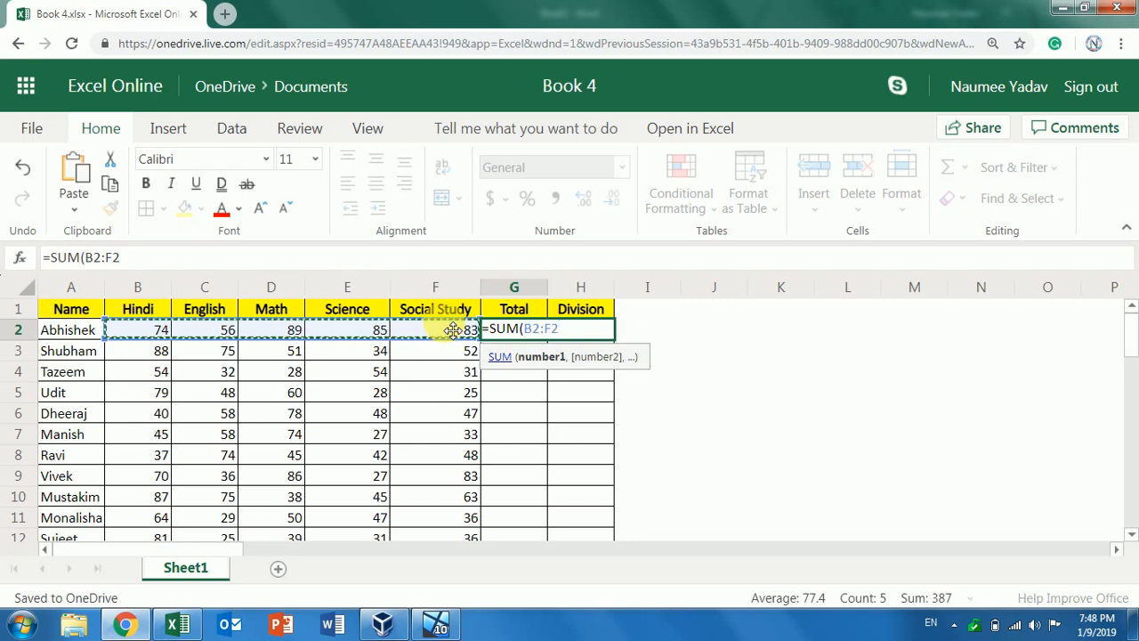
type(")")
key("Return")
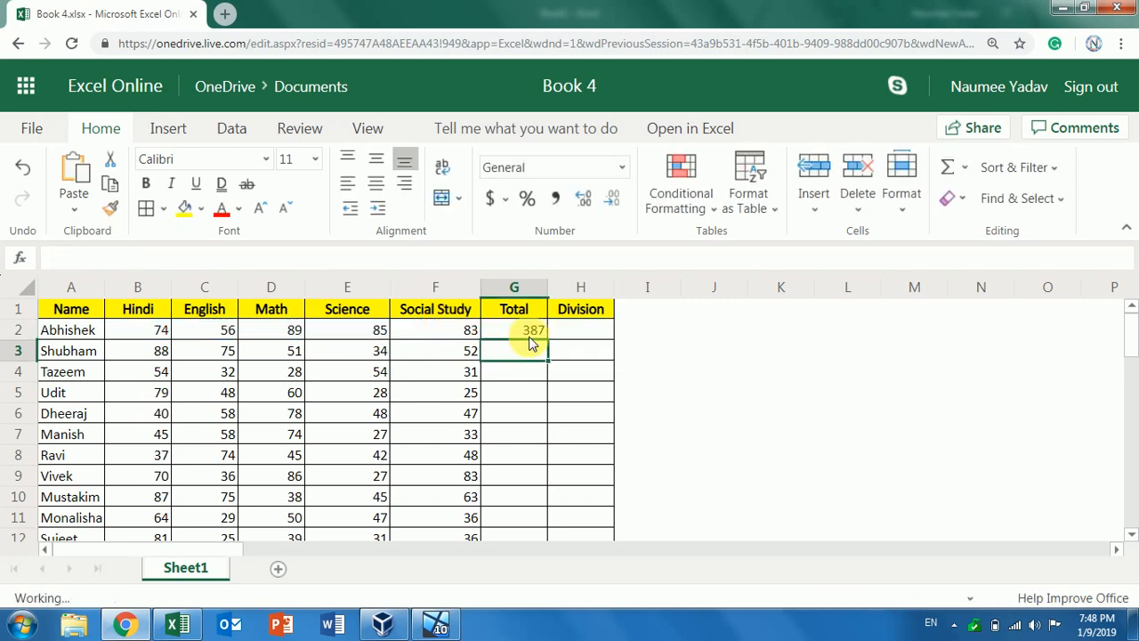
left_click(537, 333)
double_click(545, 339)
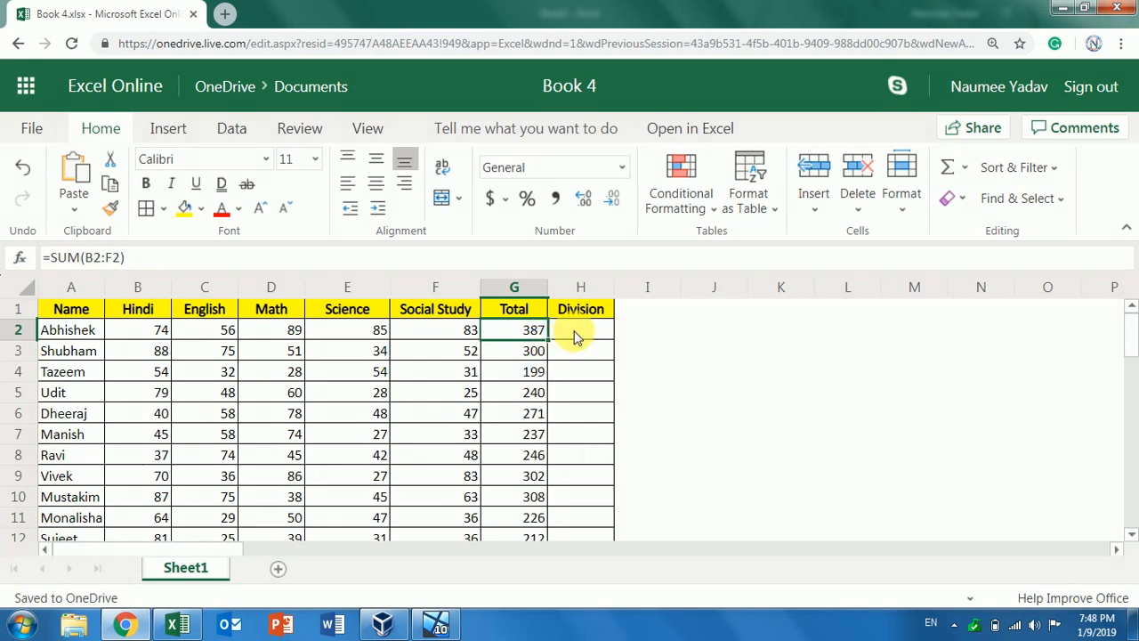
left_click(575, 336)
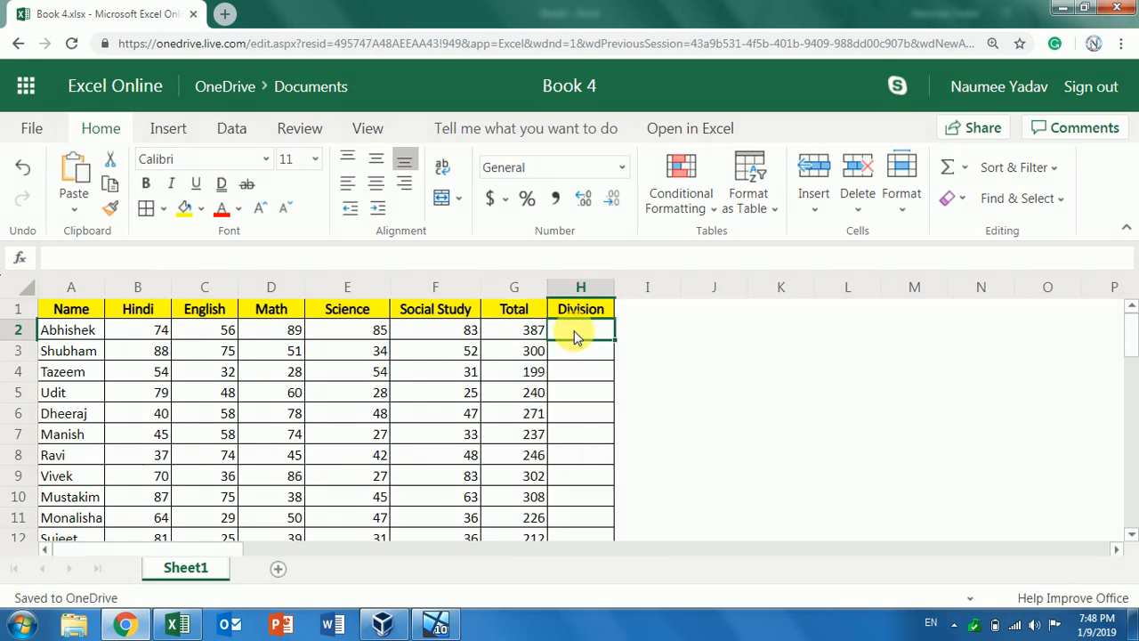
Enter =IFS(G2>=300,"1st",G2>=225,"2nd",G2>=150,"3rd",G2<150,"Fail") in H2, giving 1st for 387
type("=")
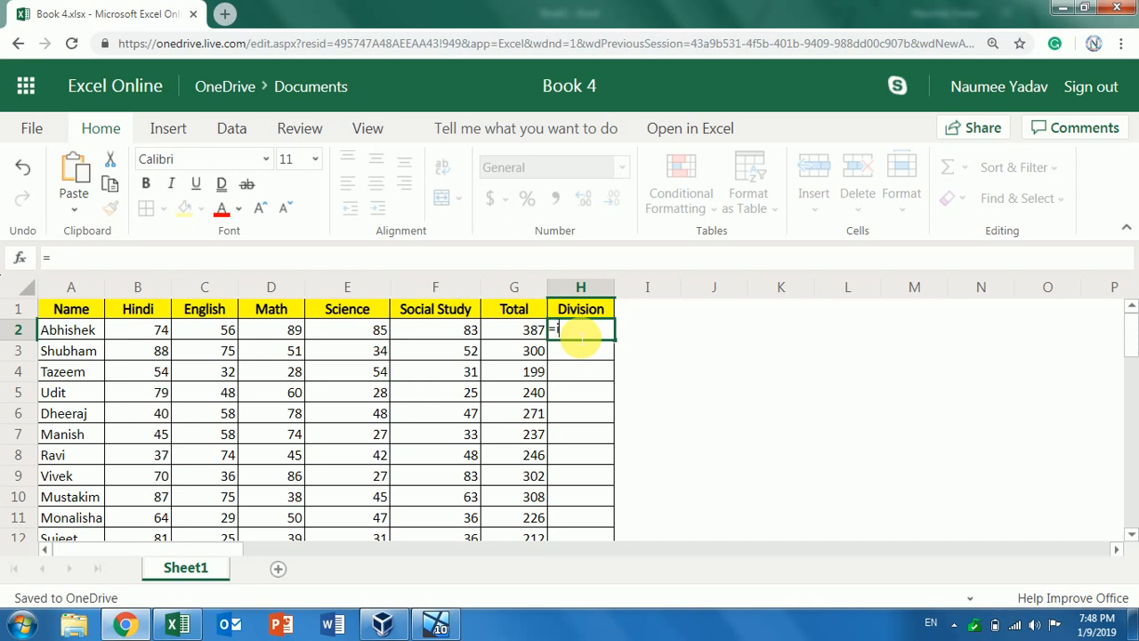
type("fs")
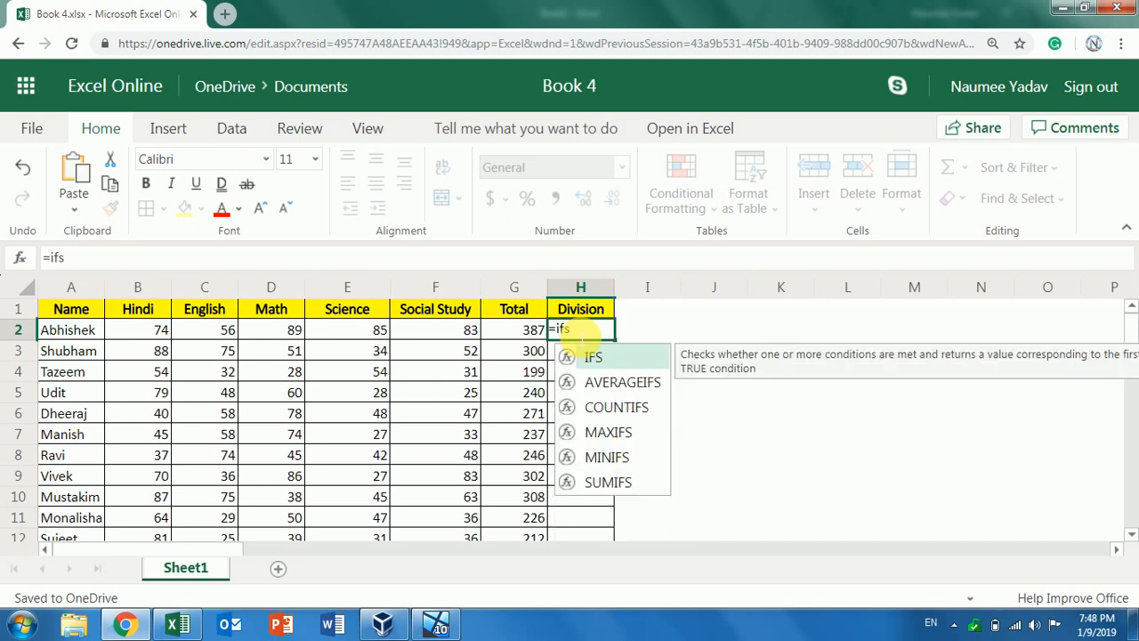
key("Tab")
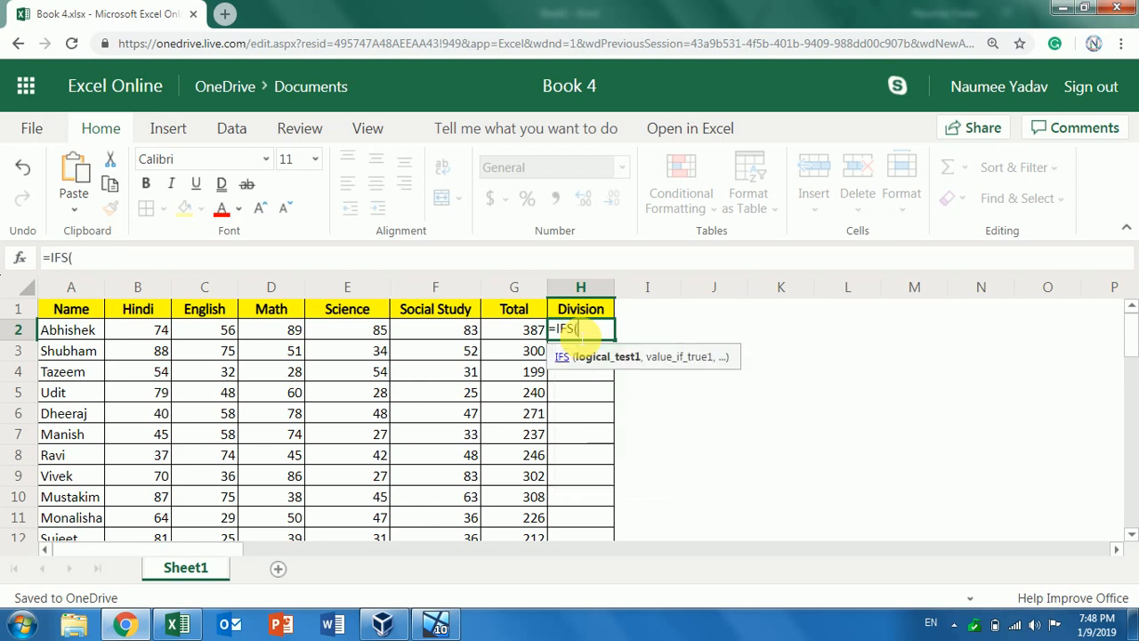
left_click(517, 330)
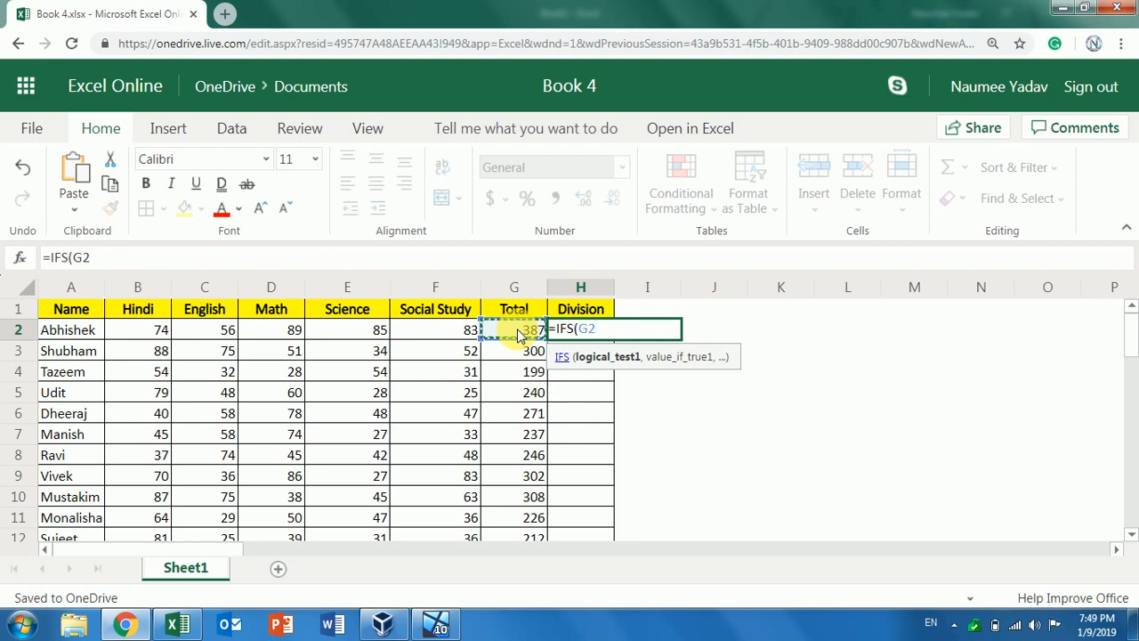
type(">=")
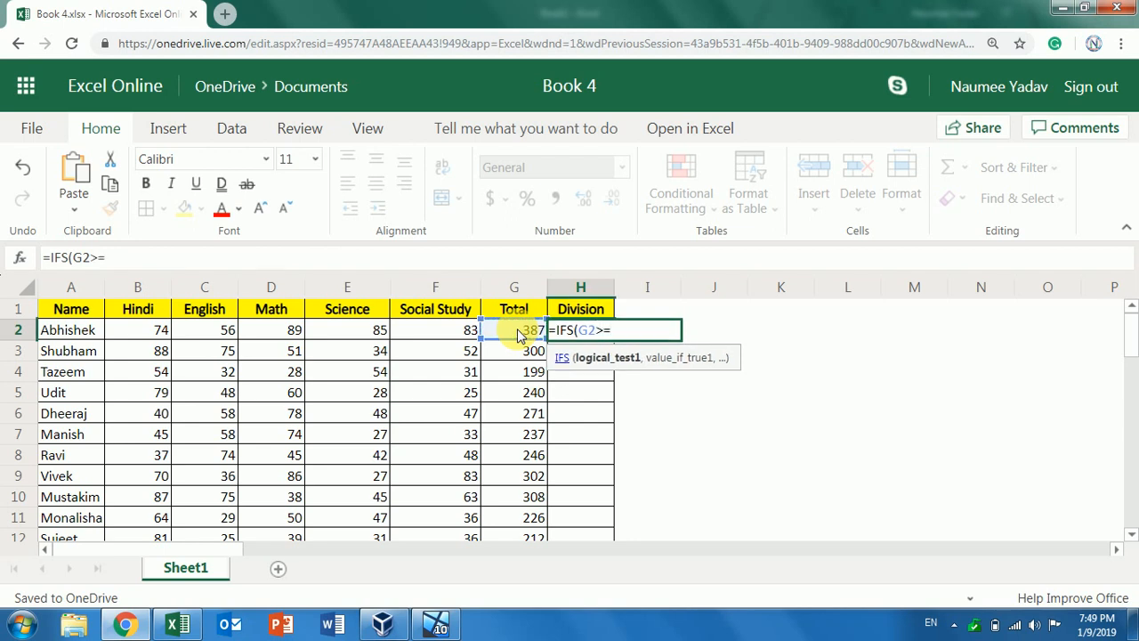
type("300,\"")
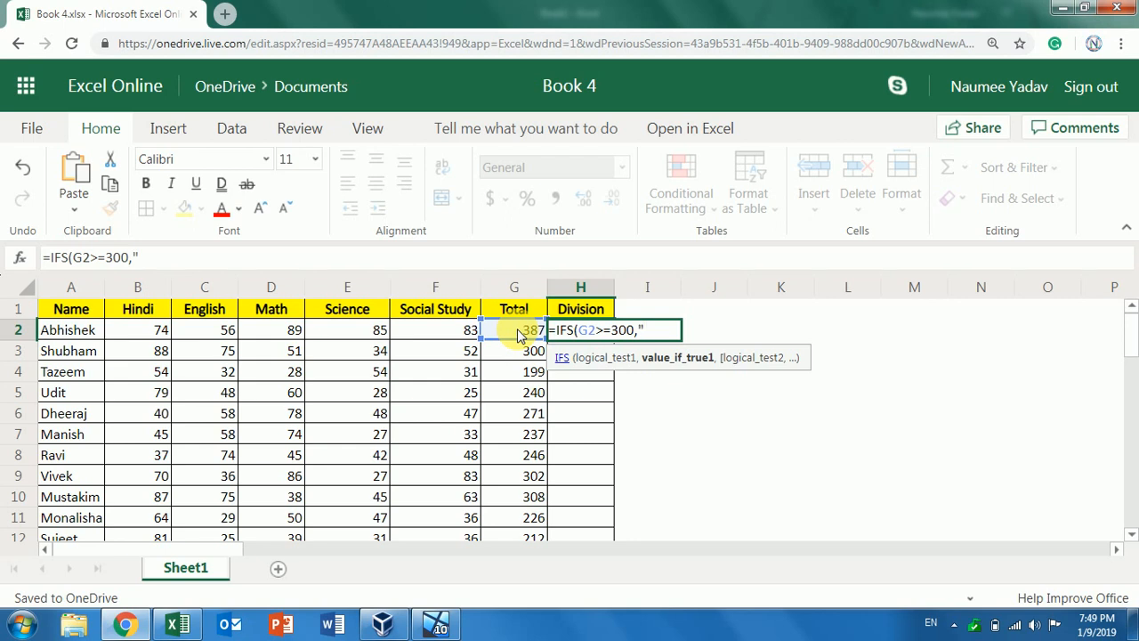
type("1st\",")
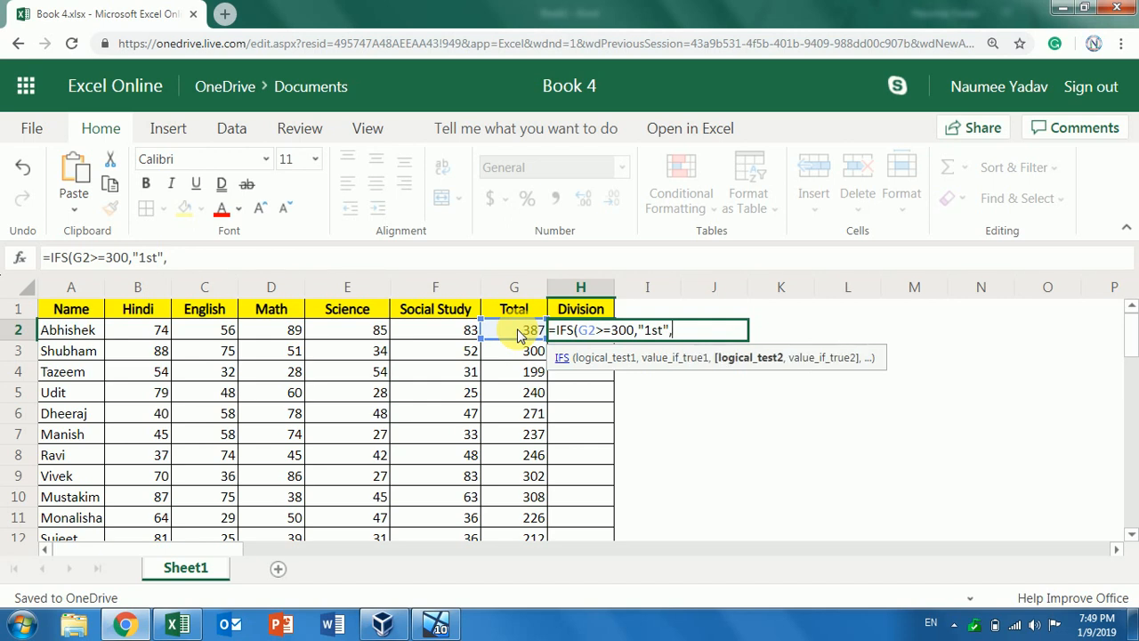
left_click(517, 328)
type(">=")
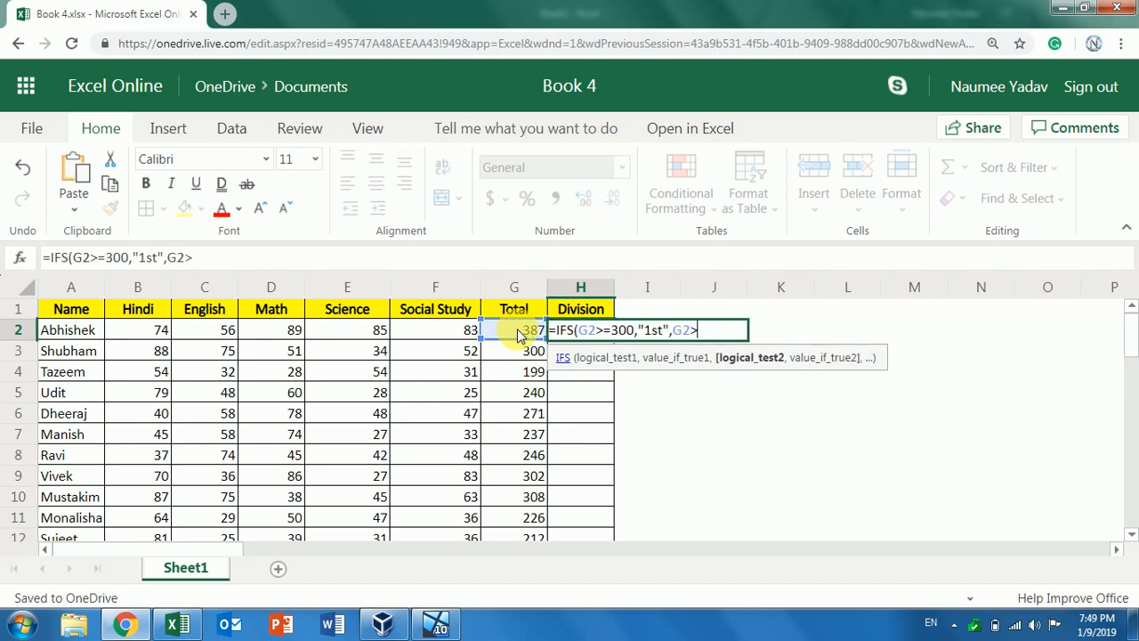
type("22")
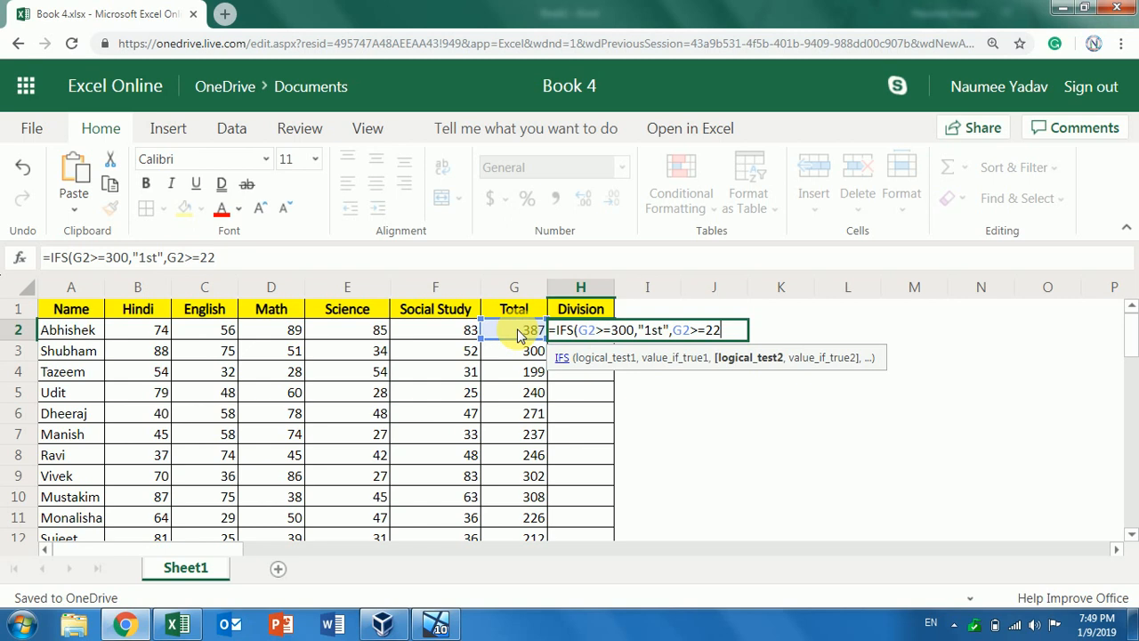
type("5,\"2nd")
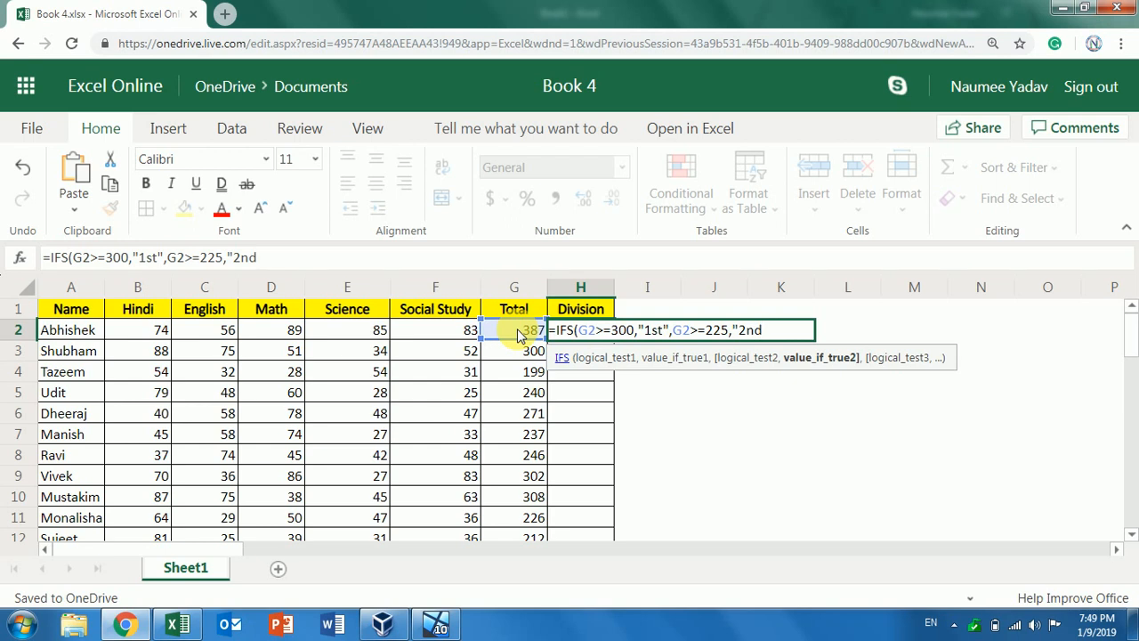
type("\",")
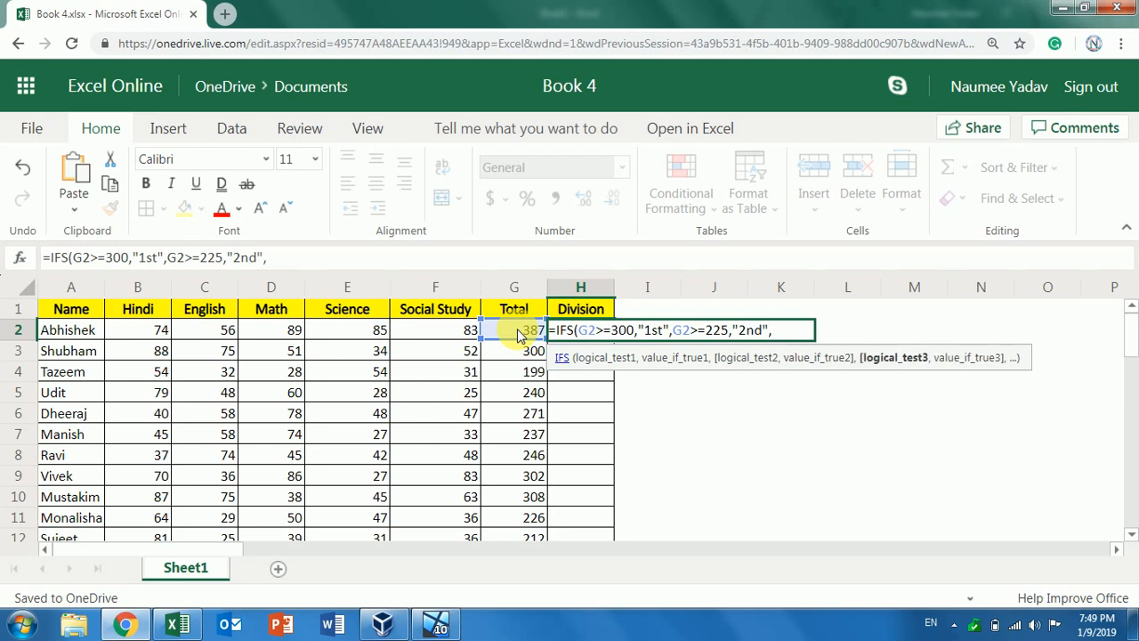
left_click(516, 329)
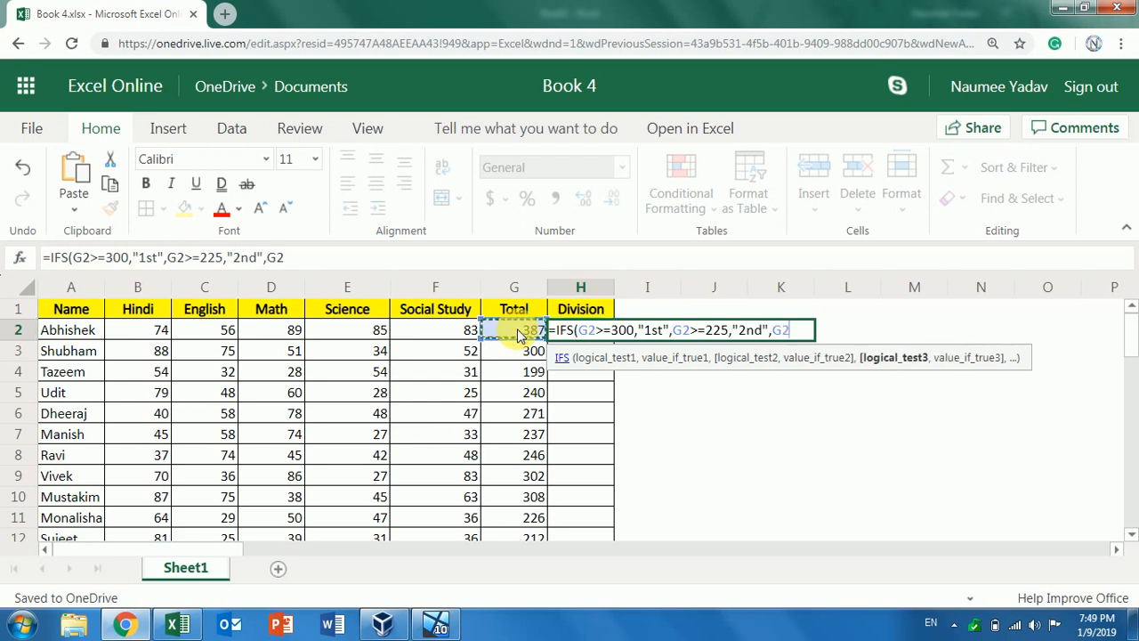
type(">")
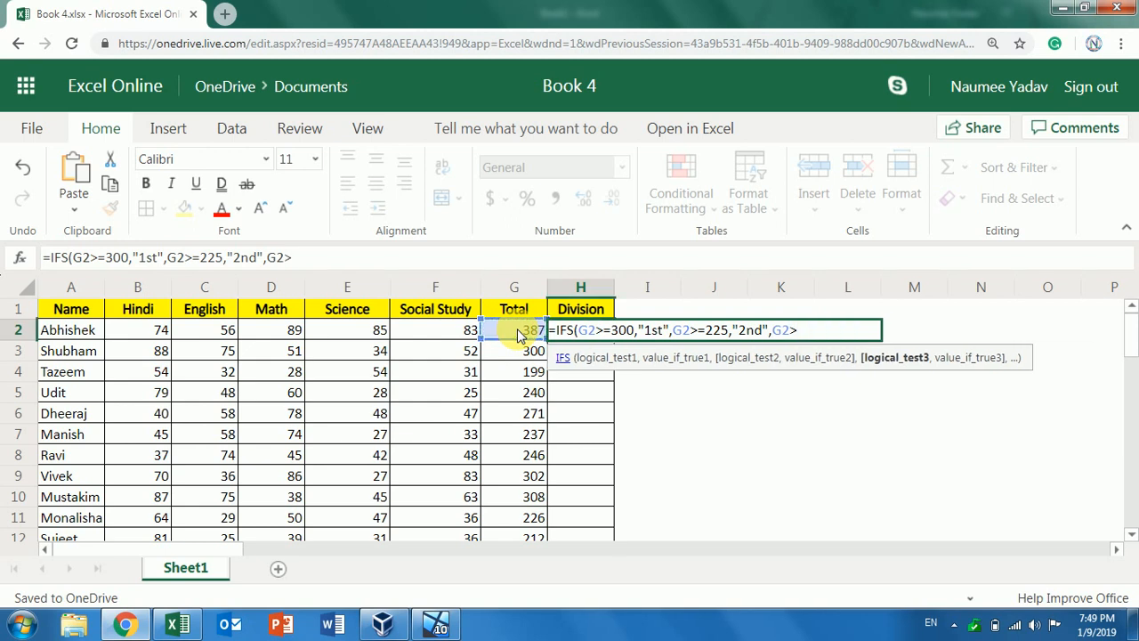
type("=15")
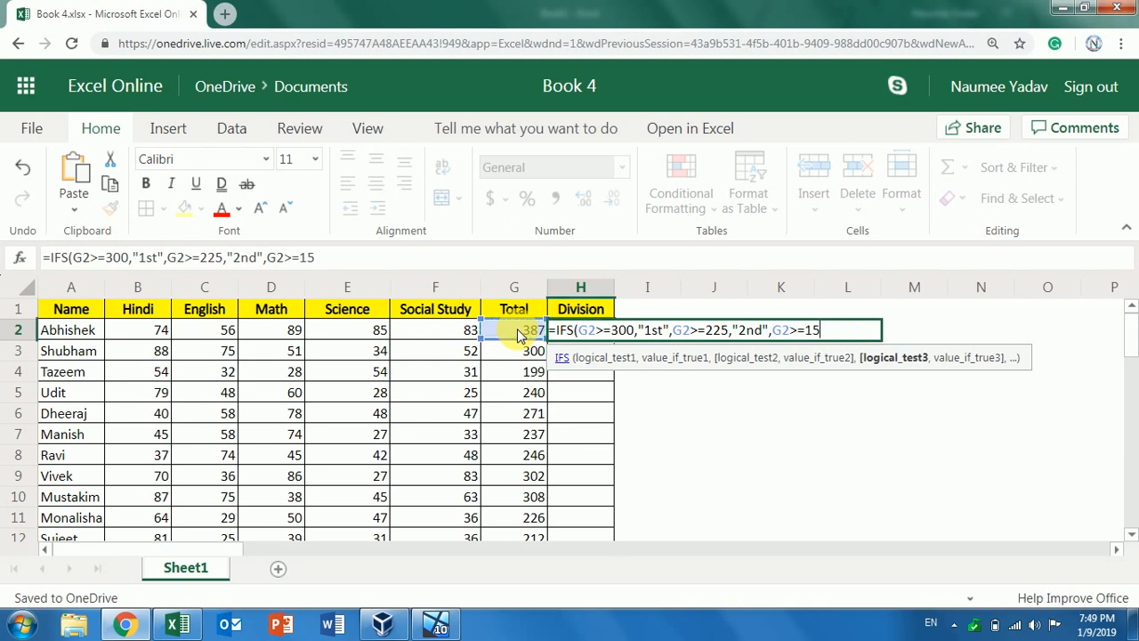
type("0,")
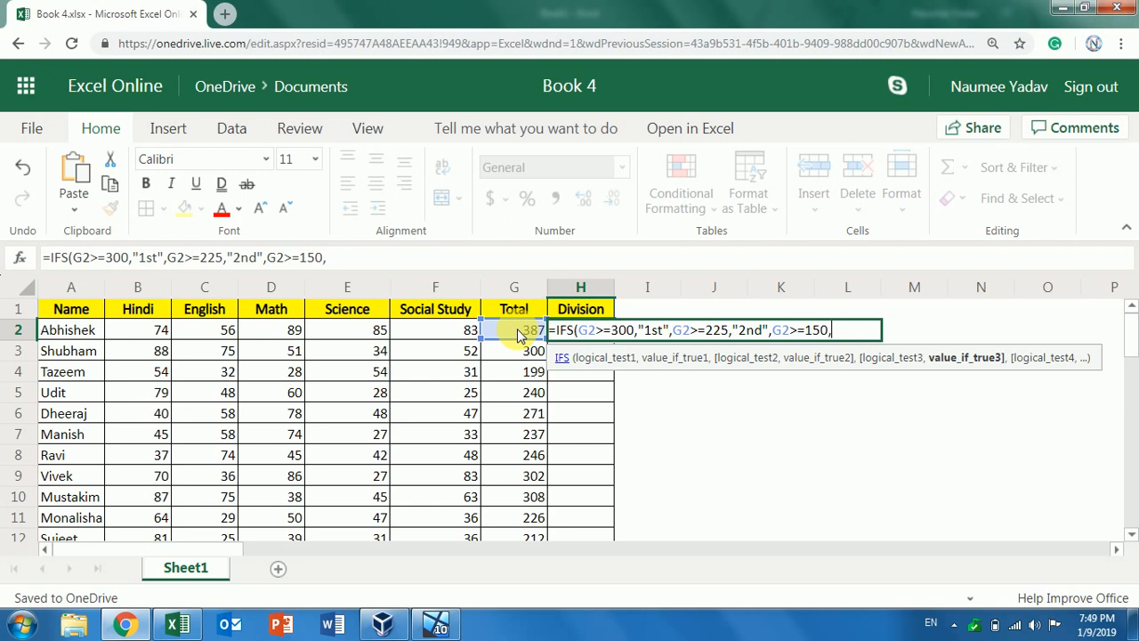
type("\"3rd")
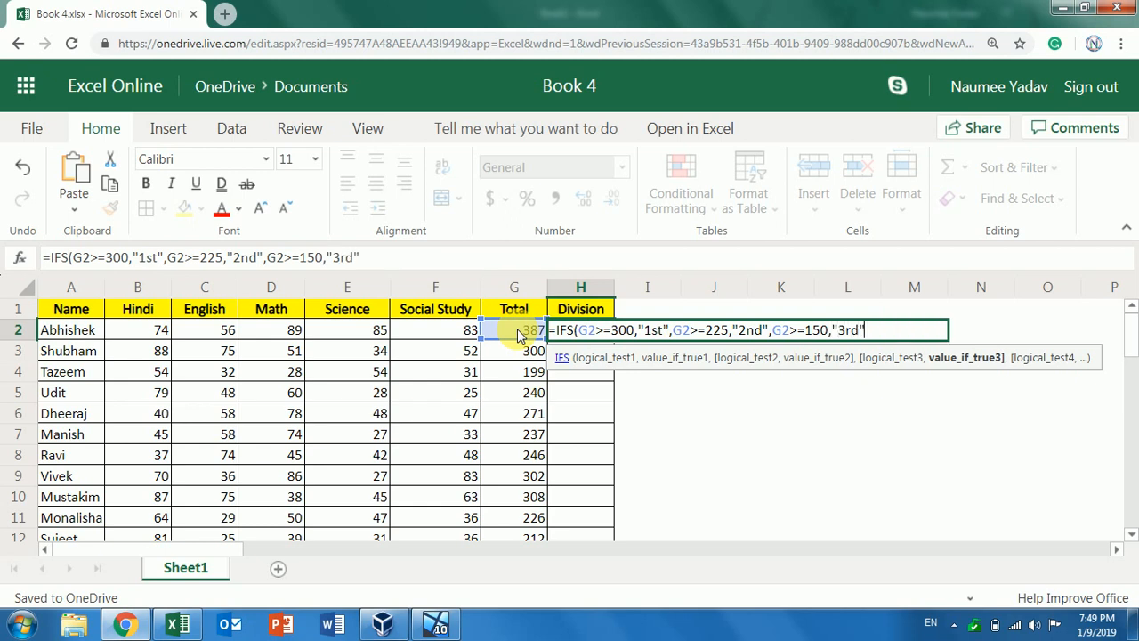
type("\",")
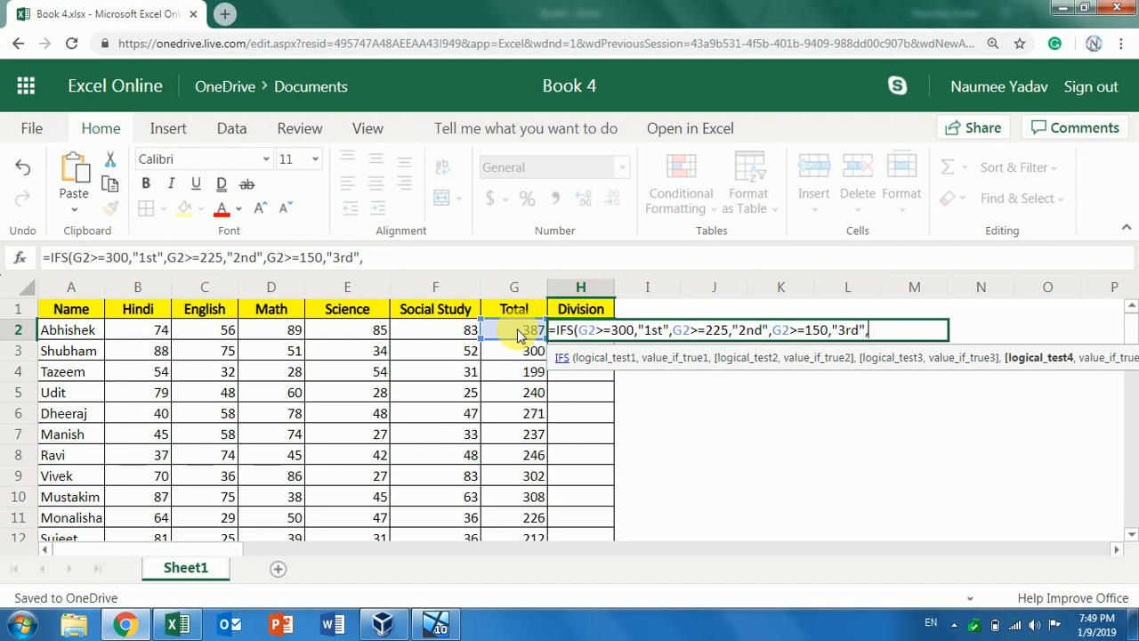
left_click(517, 328)
type("<")
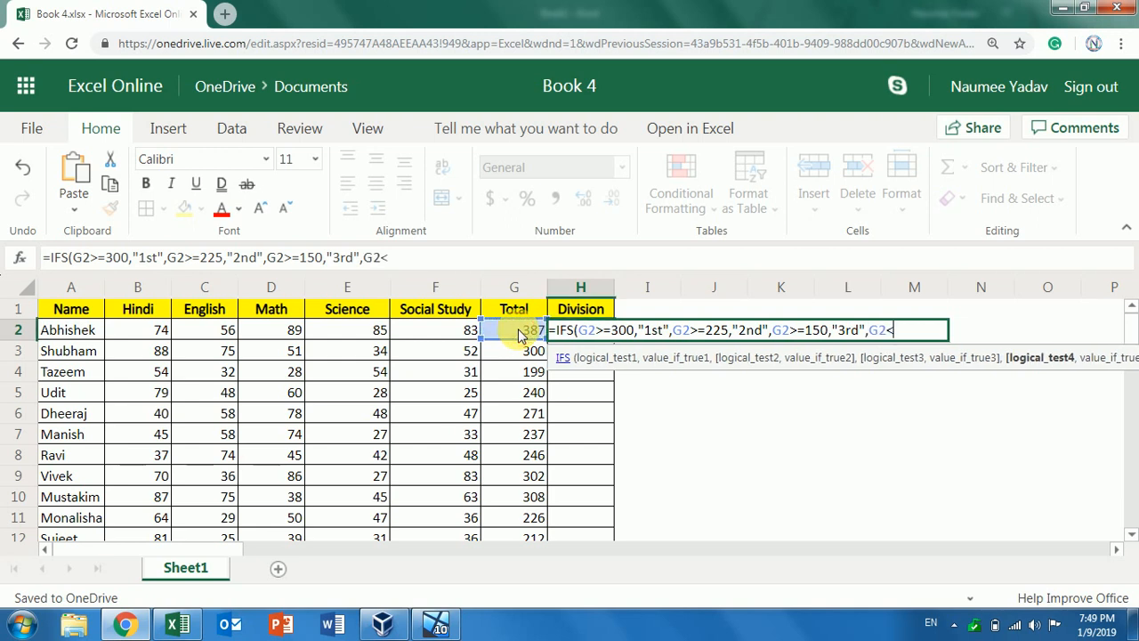
type("150")
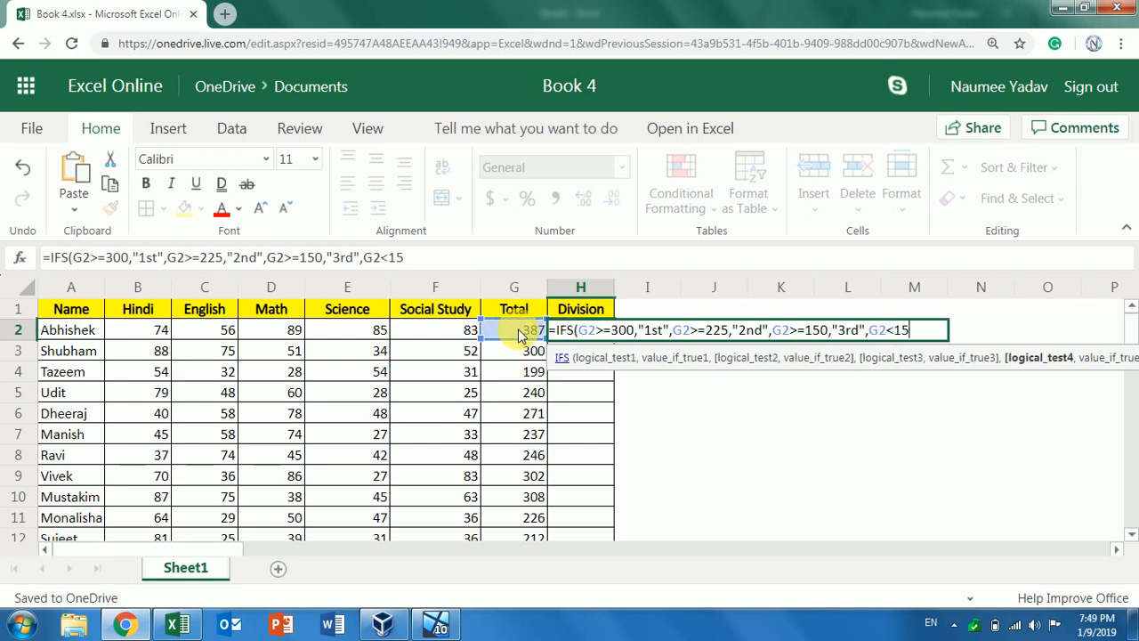
type(",\"")
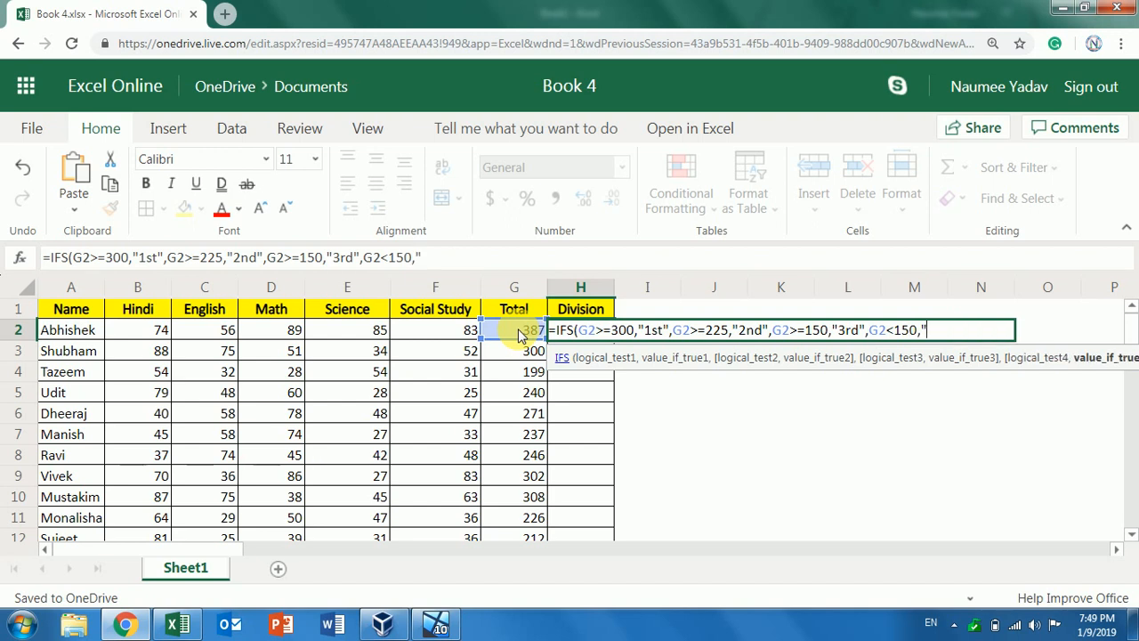
type("Fail\")")
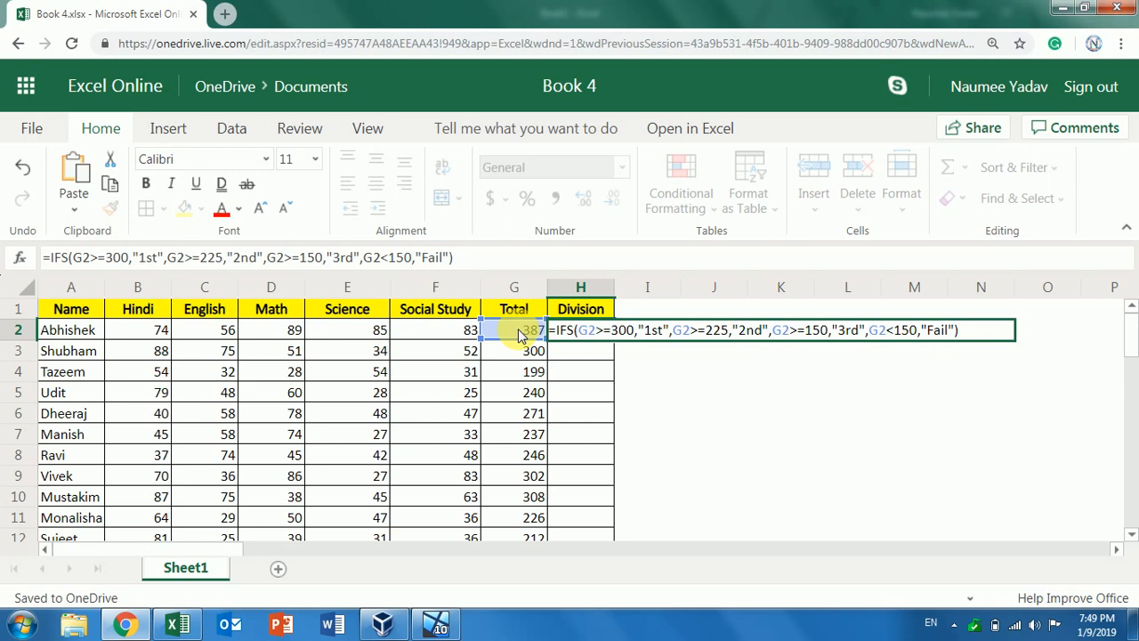
key("Return")
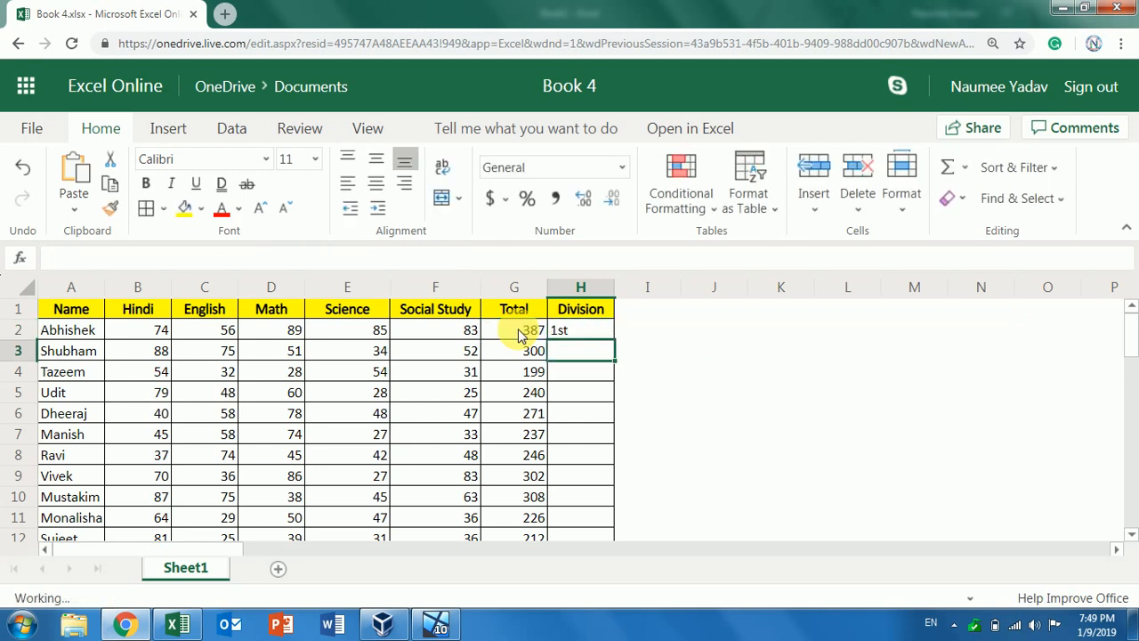
Copy H2's IFS Division formula down through H14 using the fill handle
left_click(576, 328)
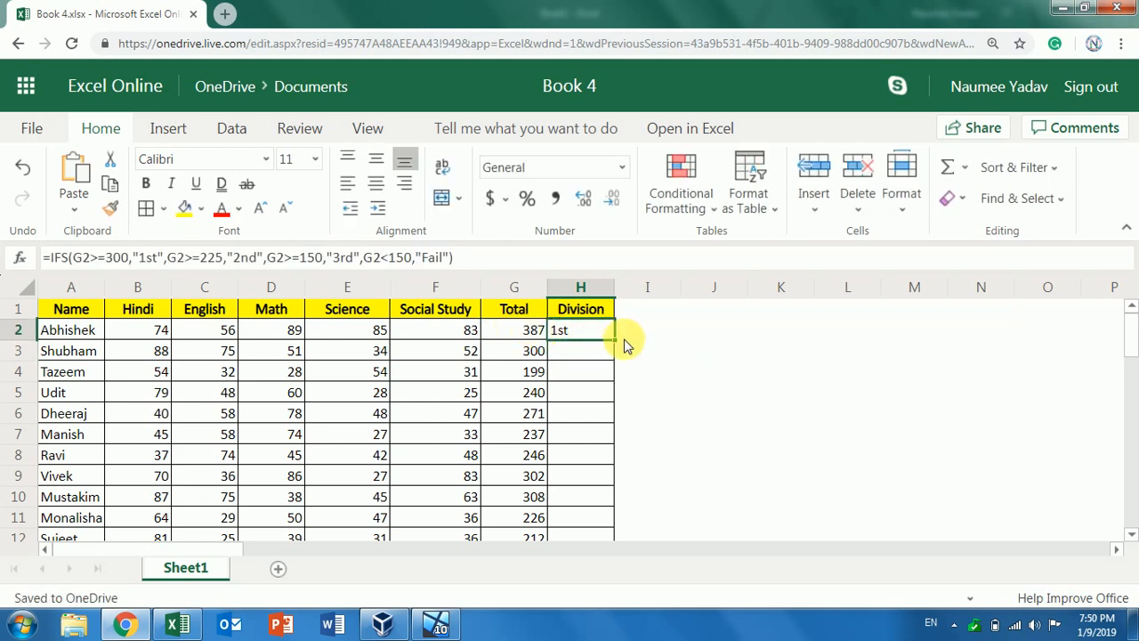
double_click(614, 339)
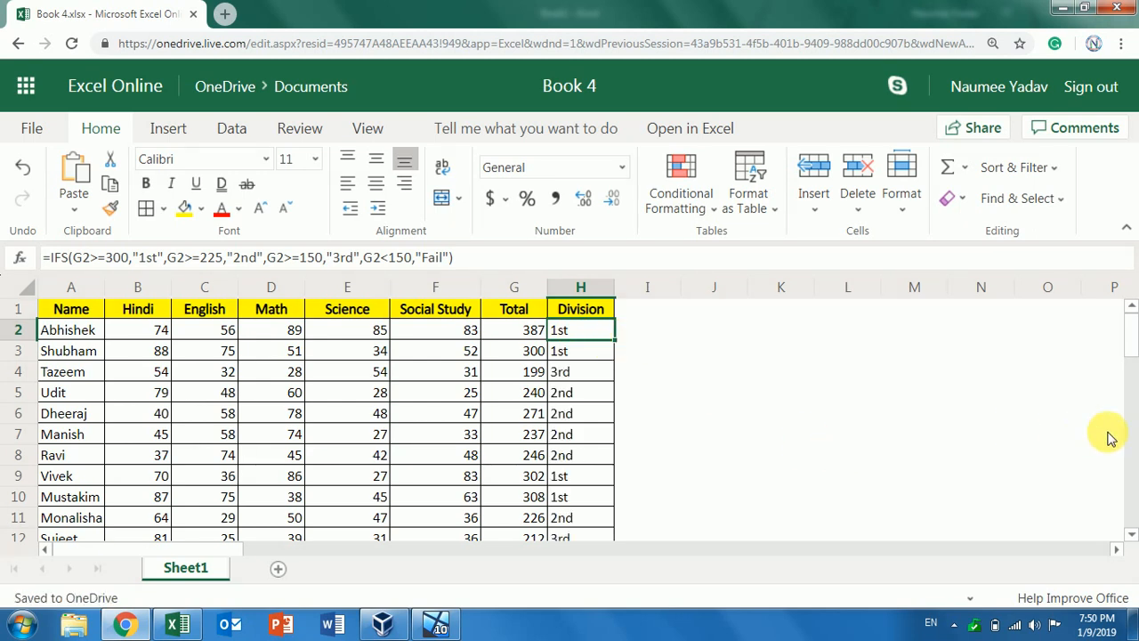
mouse_move(1129, 356)
left_mouse_down()
mouse_move(1120, 382)
mouse_move(1131, 352)
left_mouse_up()
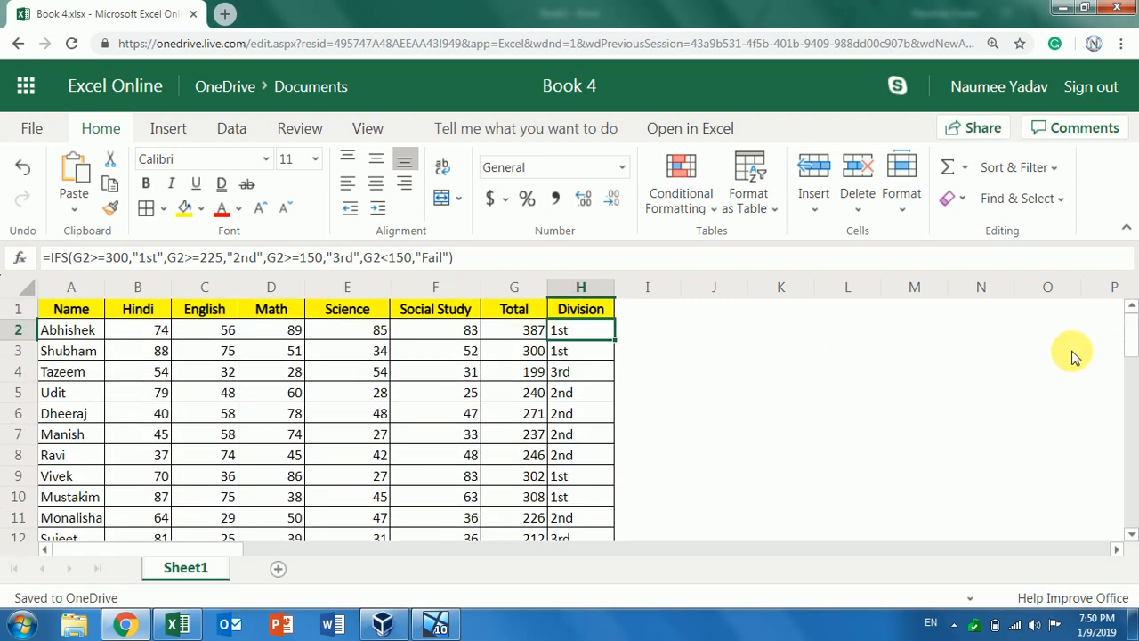
left_click(744, 331)
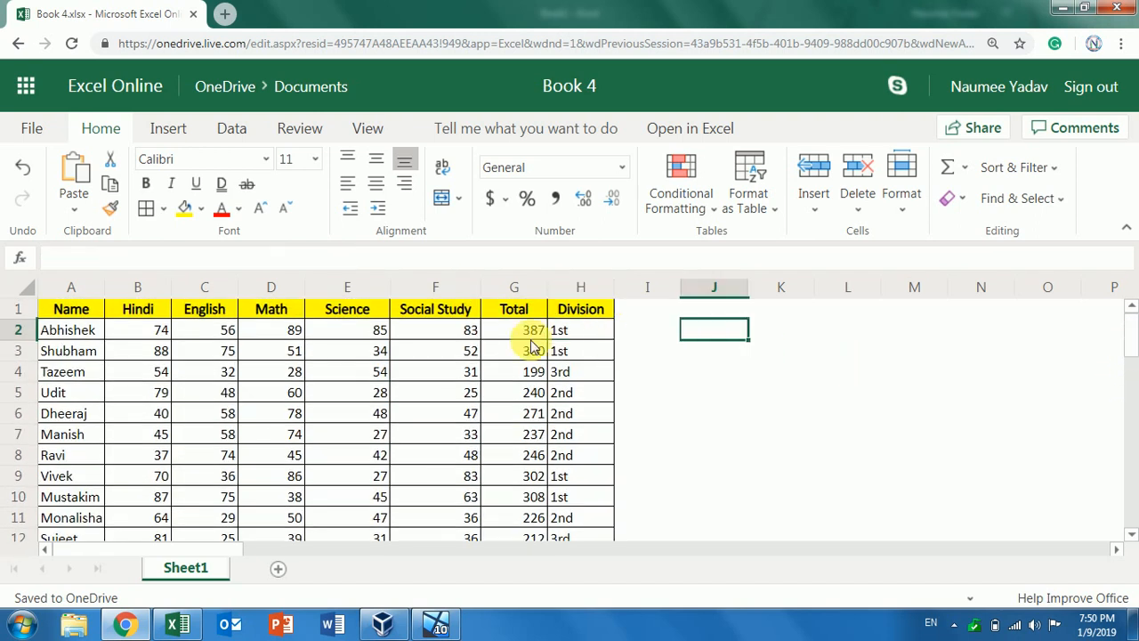
left_click(567, 331)
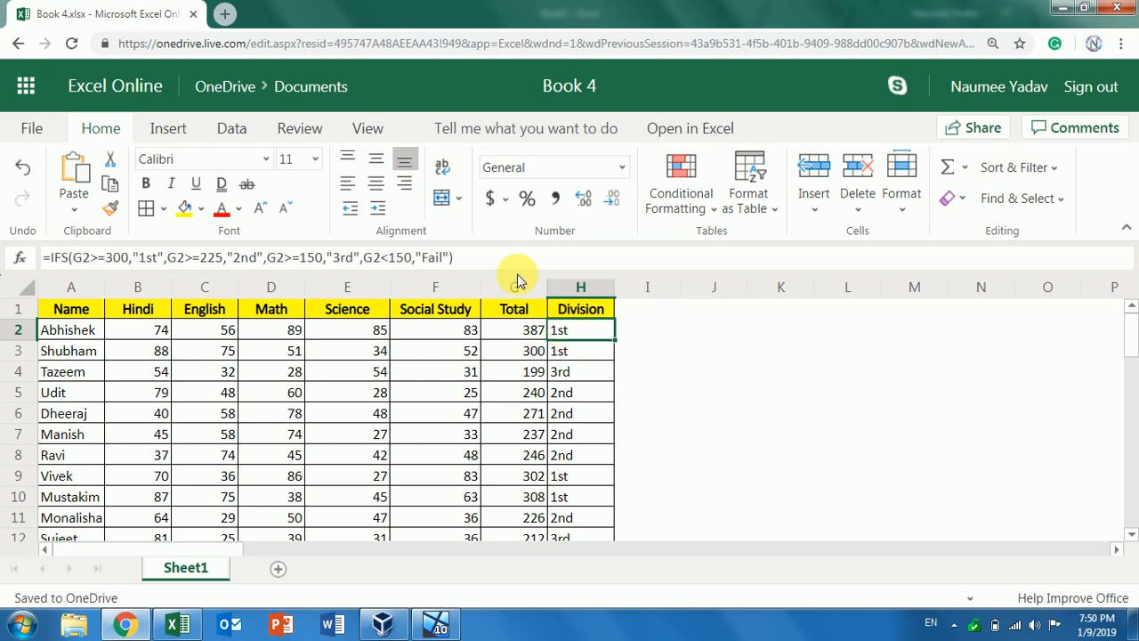
Copy H2's IFS formula text from the formula bar and paste it as text into I2
left_click(469, 262)
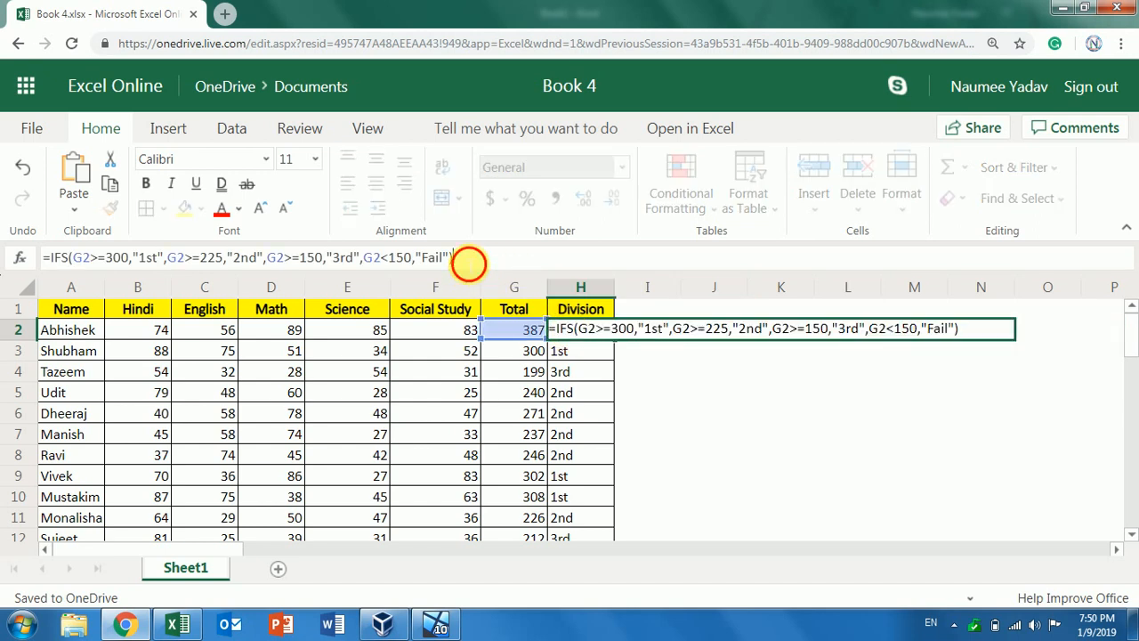
left_click_drag(469, 262, 31, 252)
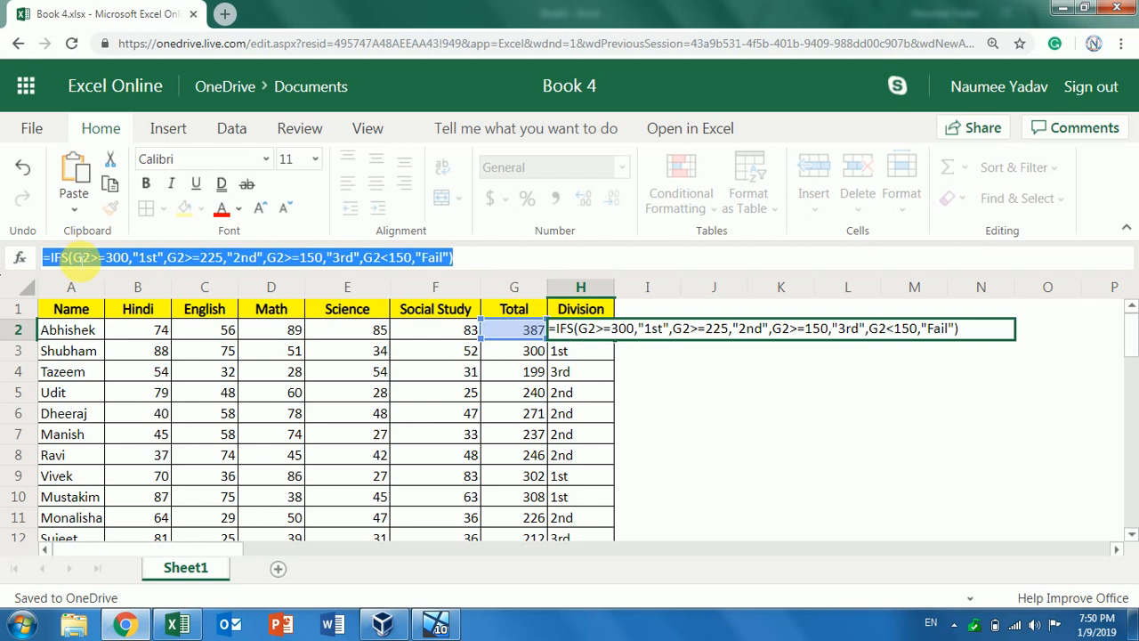
key("Return")
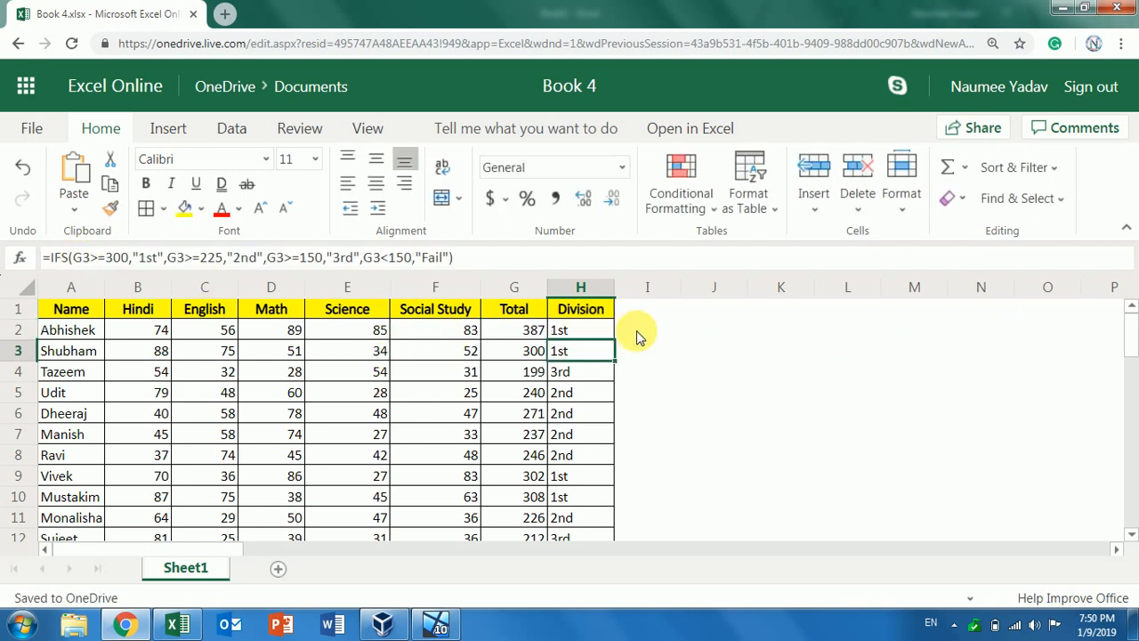
left_click(645, 331)
double_click(644, 330)
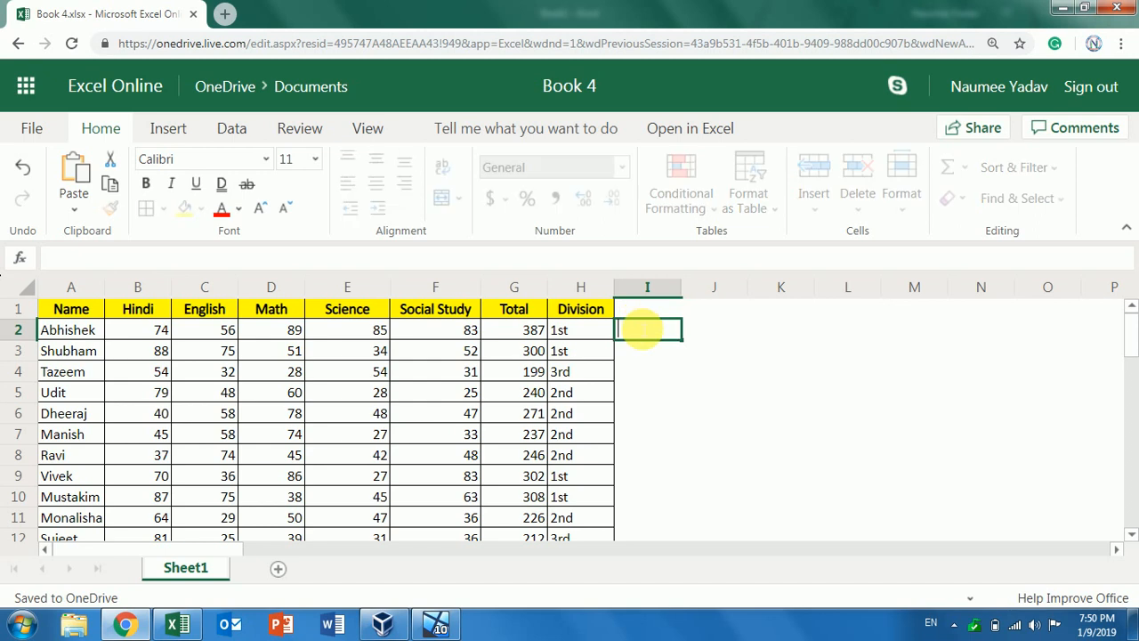
key("ctrl+v")
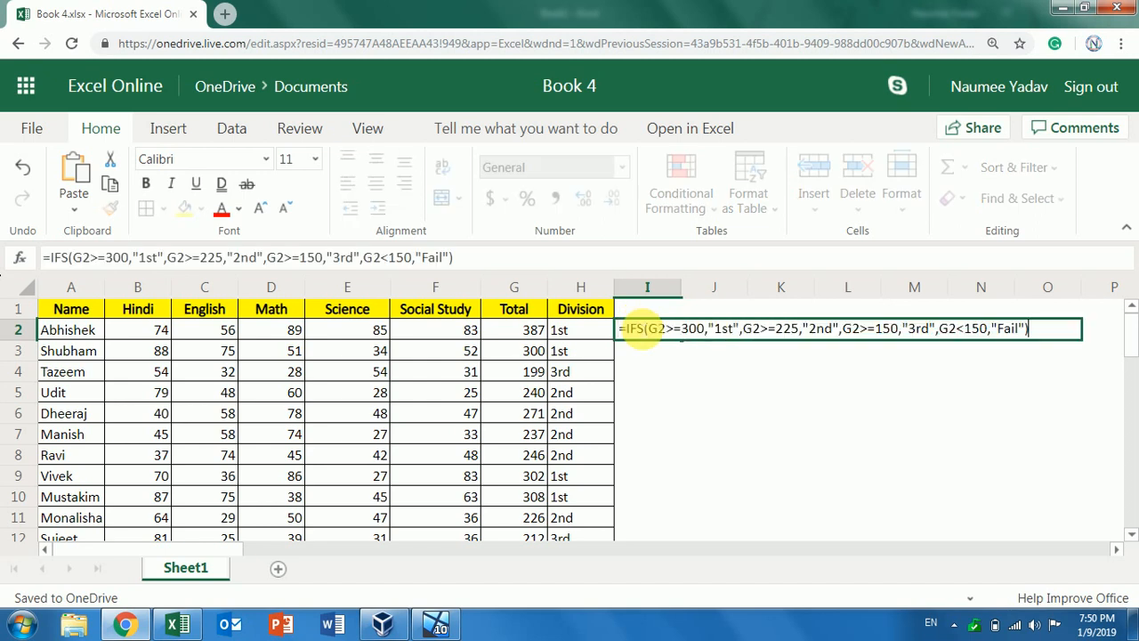
key("Return")
Make the formula text in I2 bold
left_click(649, 328)
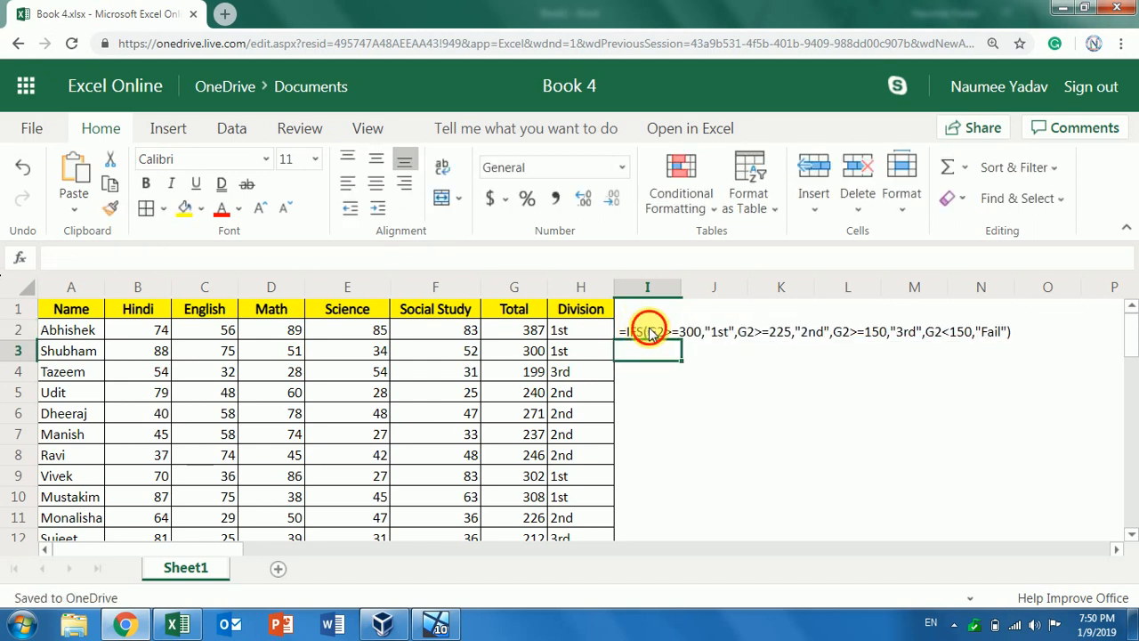
left_click(148, 184)
left_click(779, 413)
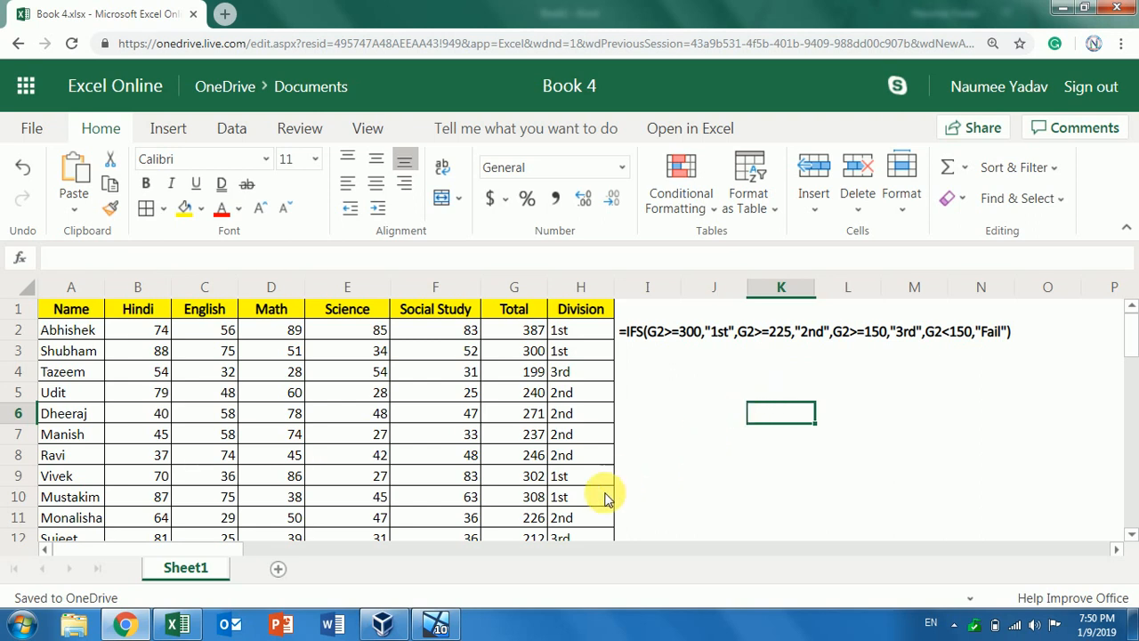
Switch to the VirtualBox VM and bring desktop Excel's Book1 with its nested IF formula to the front
left_click(442, 628)
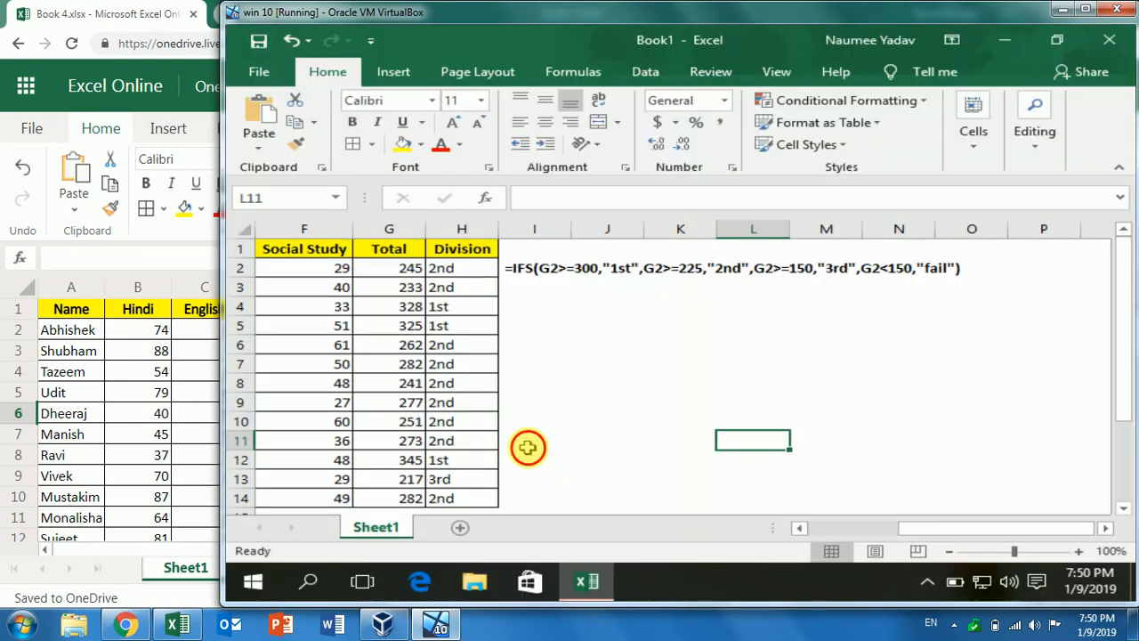
left_click(527, 447)
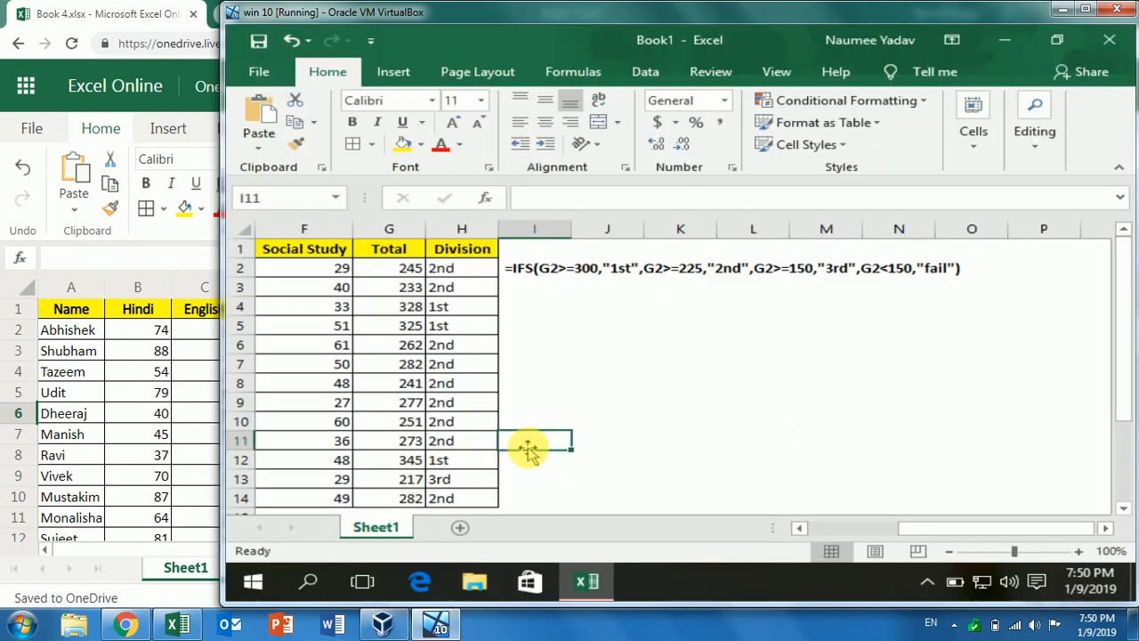
left_click(577, 385)
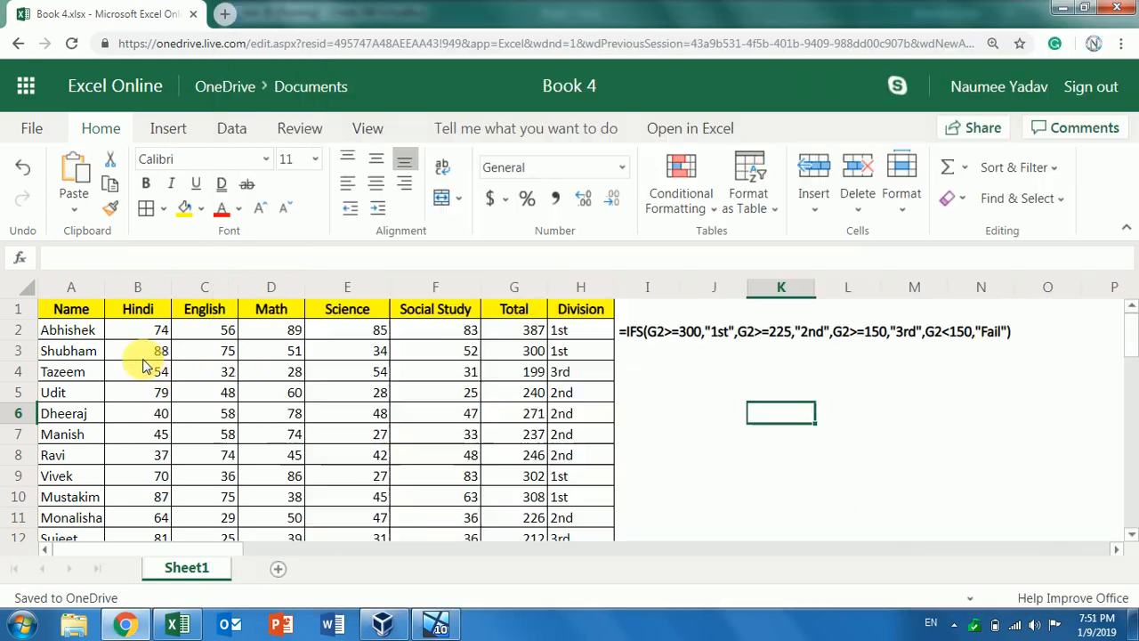
left_click(152, 358)
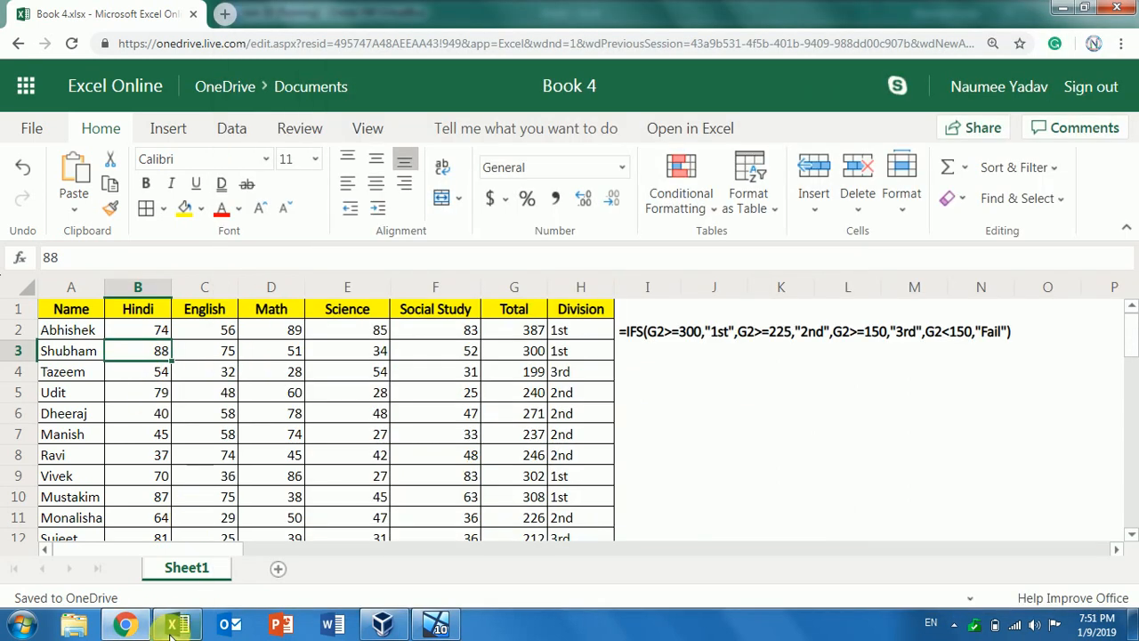
mouse_move(178, 626)
left_click(216, 507)
left_click(283, 442)
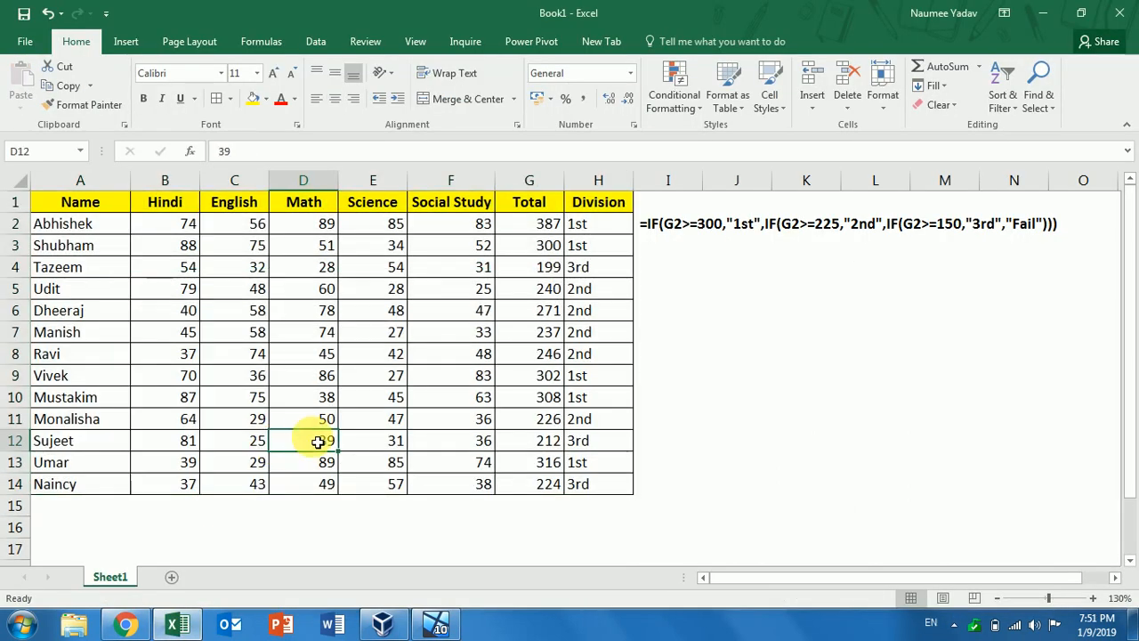
left_click(744, 431)
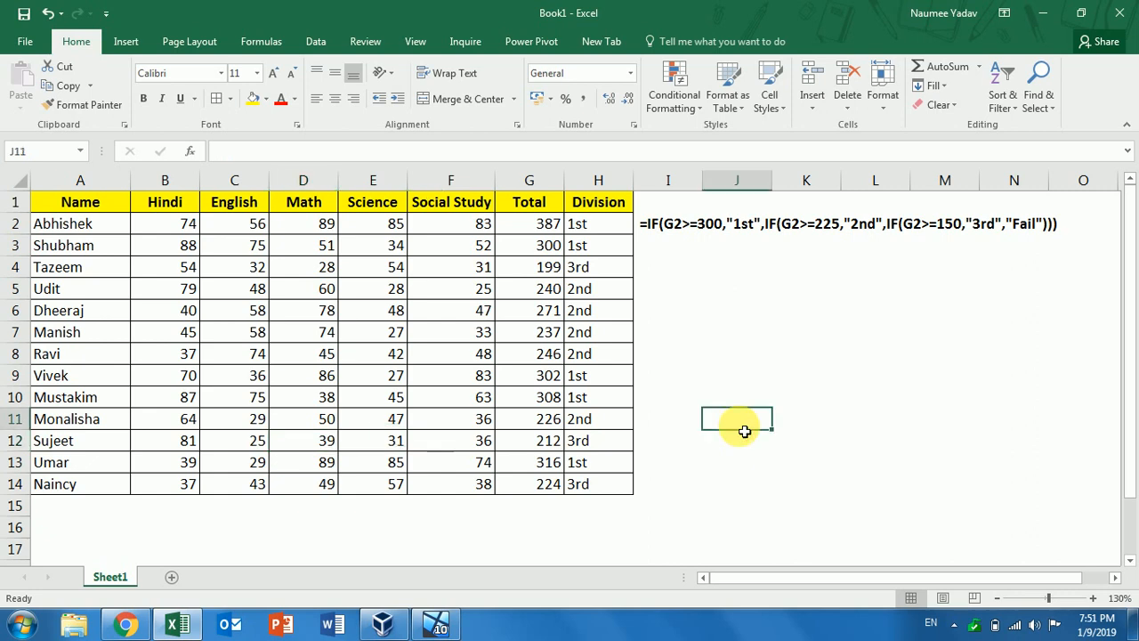